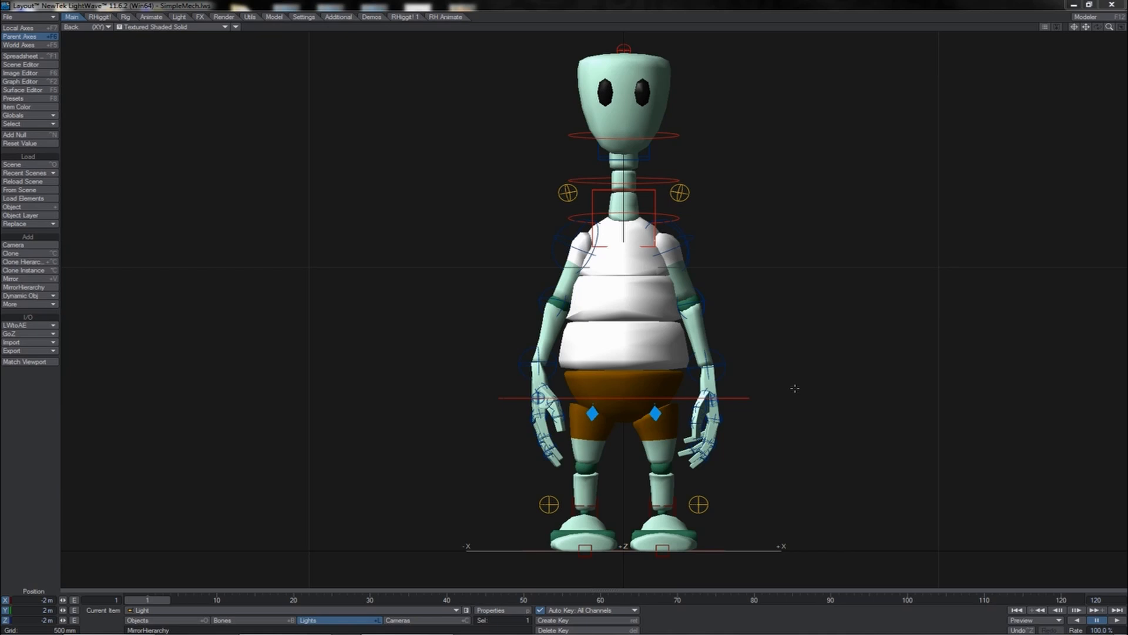
- Select the character's main root control and review the Graph Editor options, keeping a Linear default incoming curve
left_click(739, 398)
key("ctrl+F2")
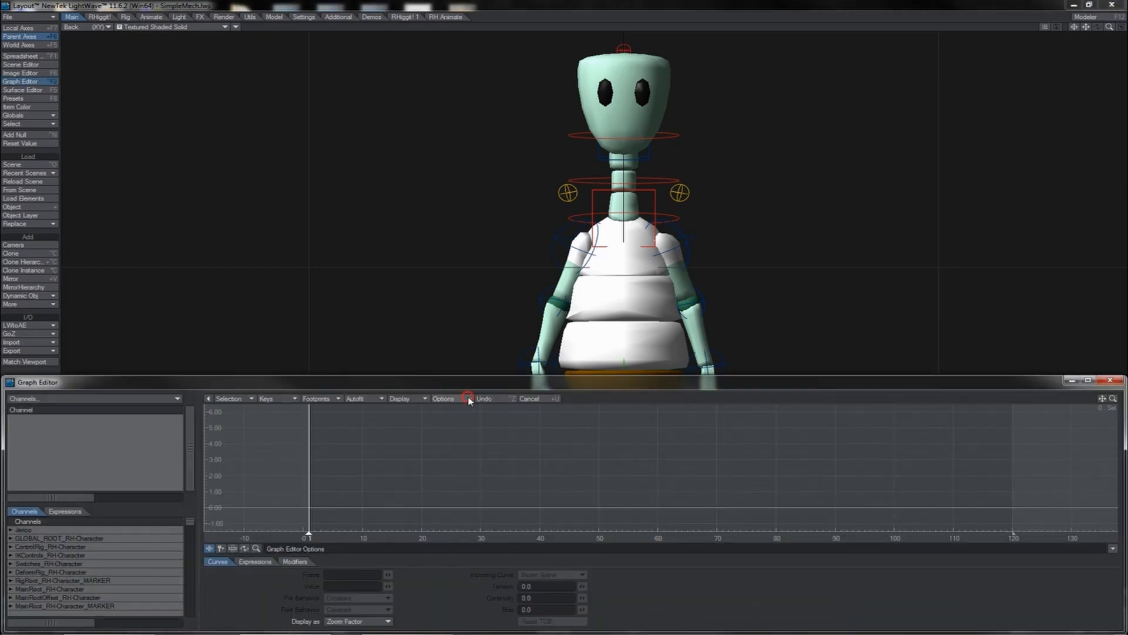
left_click(448, 398)
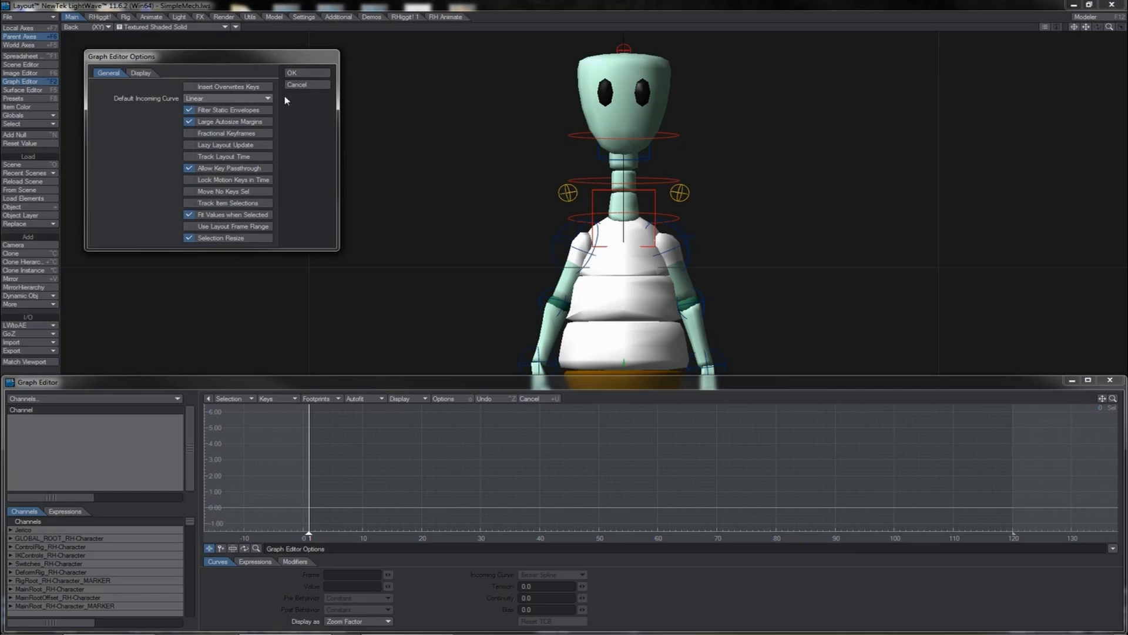
left_click(308, 74)
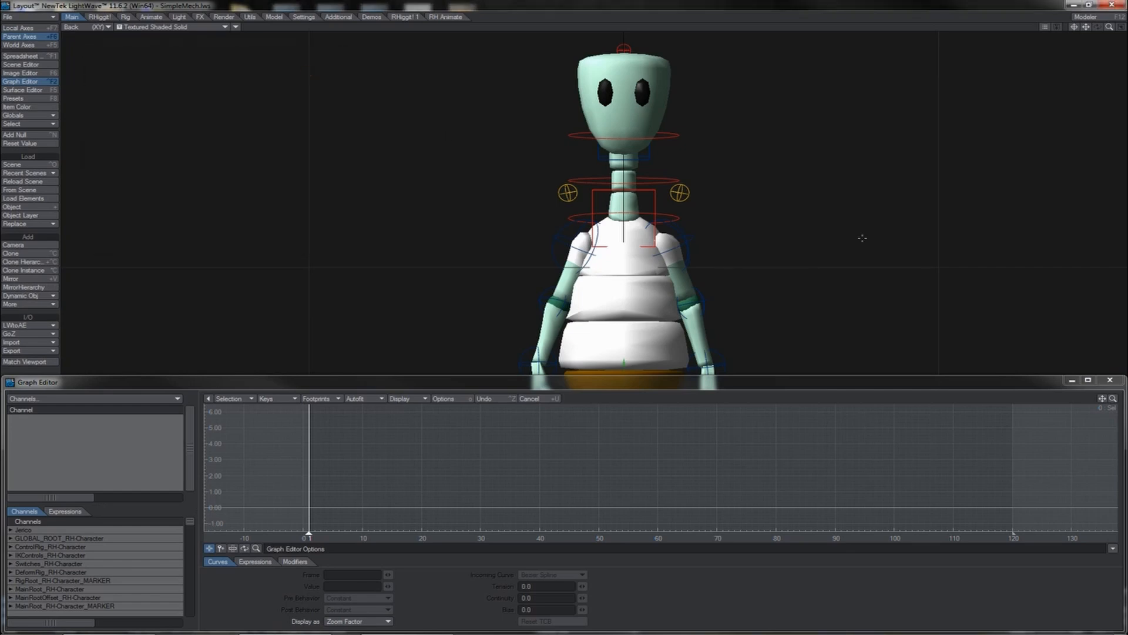
left_click(1109, 383)
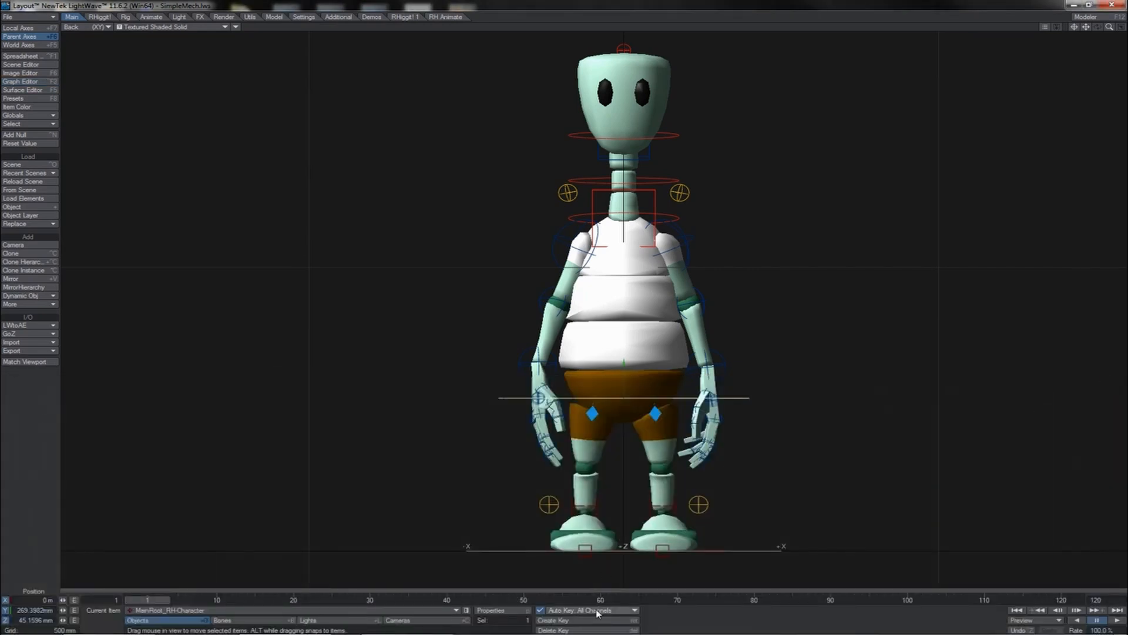
- Set Auto Key to Modified and shift the character's root sideways along X to key the first side pose
left_click(596, 609)
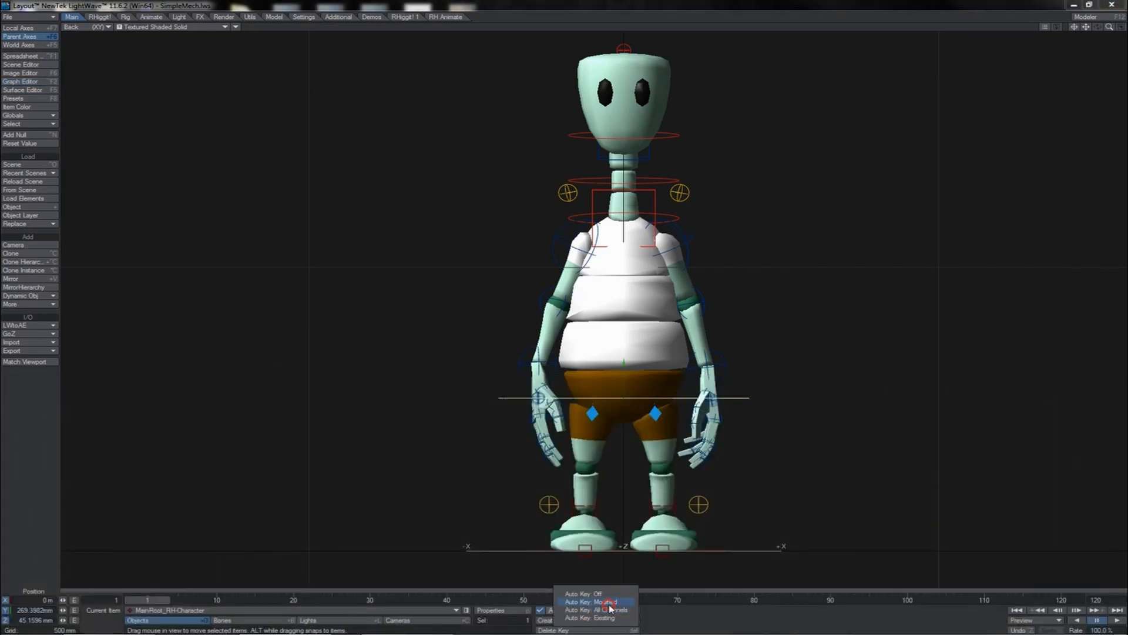
left_click(610, 602)
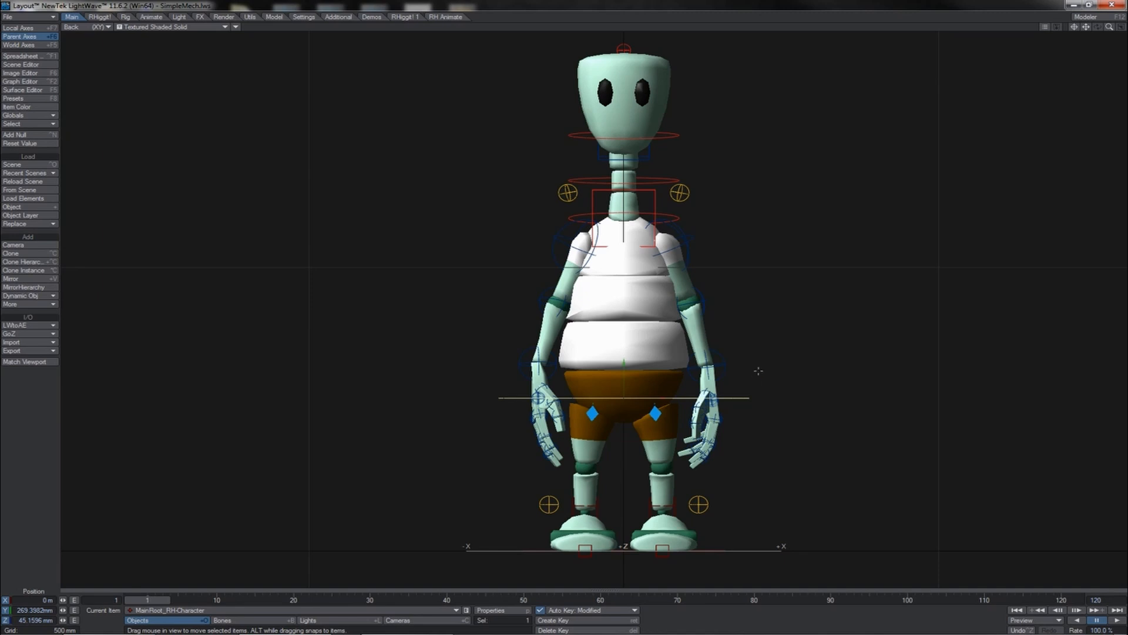
left_click_drag(758, 371, 721, 379)
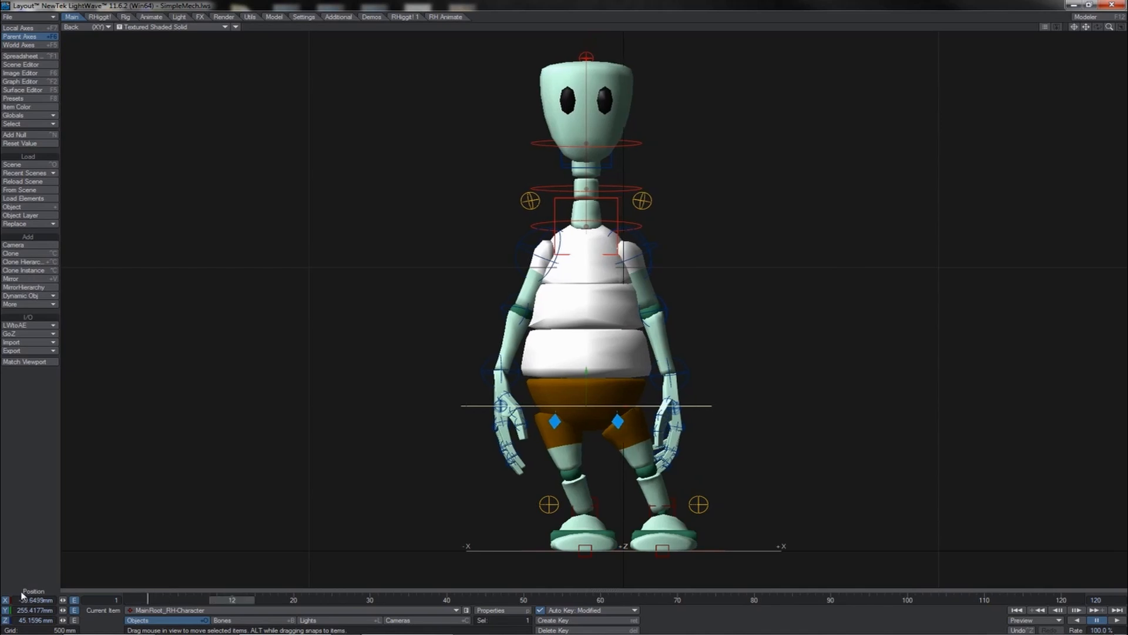
left_click(16, 599)
key("Return")
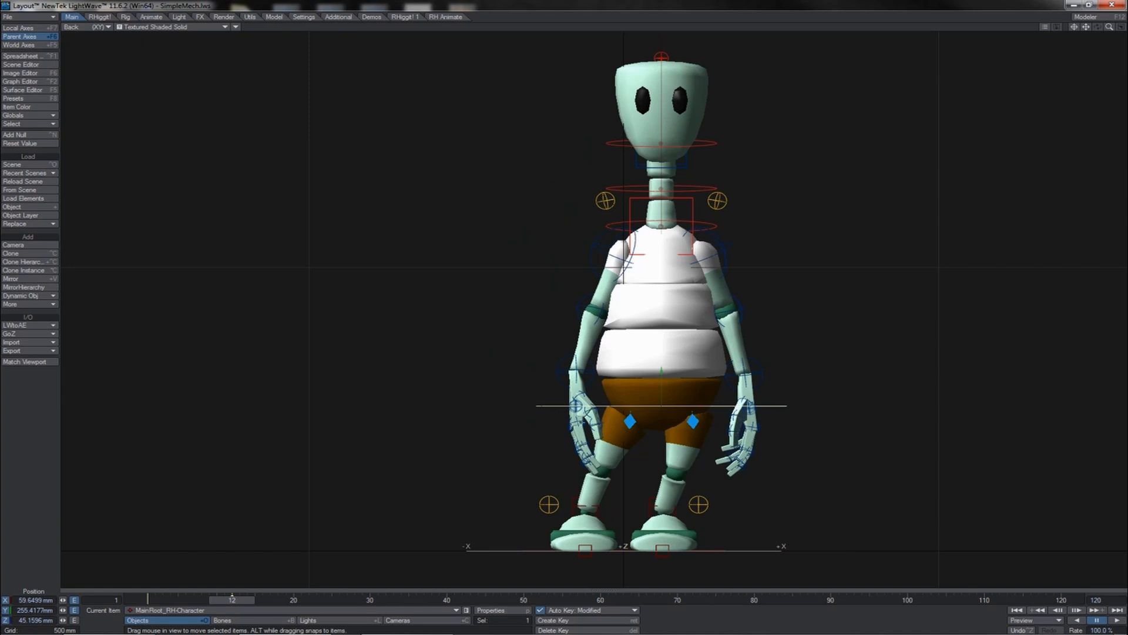
- Create a motion key for the root 24 frames after frame 13, at frame 37
left_click(241, 588)
key("Return")
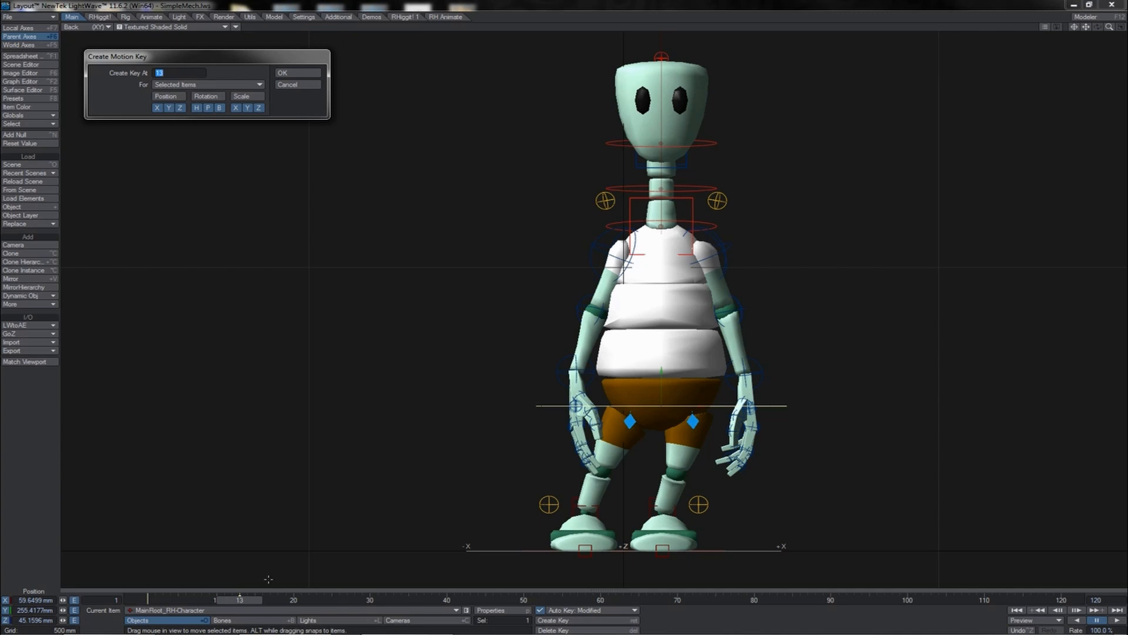
key("End")
type("+24")
key("Return")
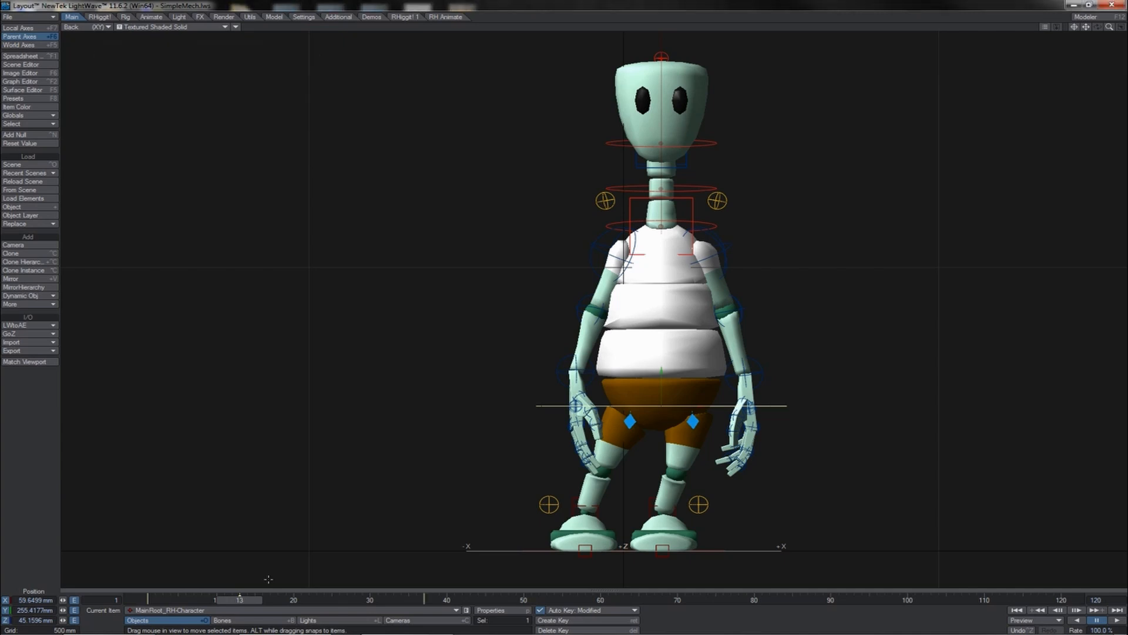
- Return to the first frame's pose and create a motion key from it at frame 25
key("shift+Left")
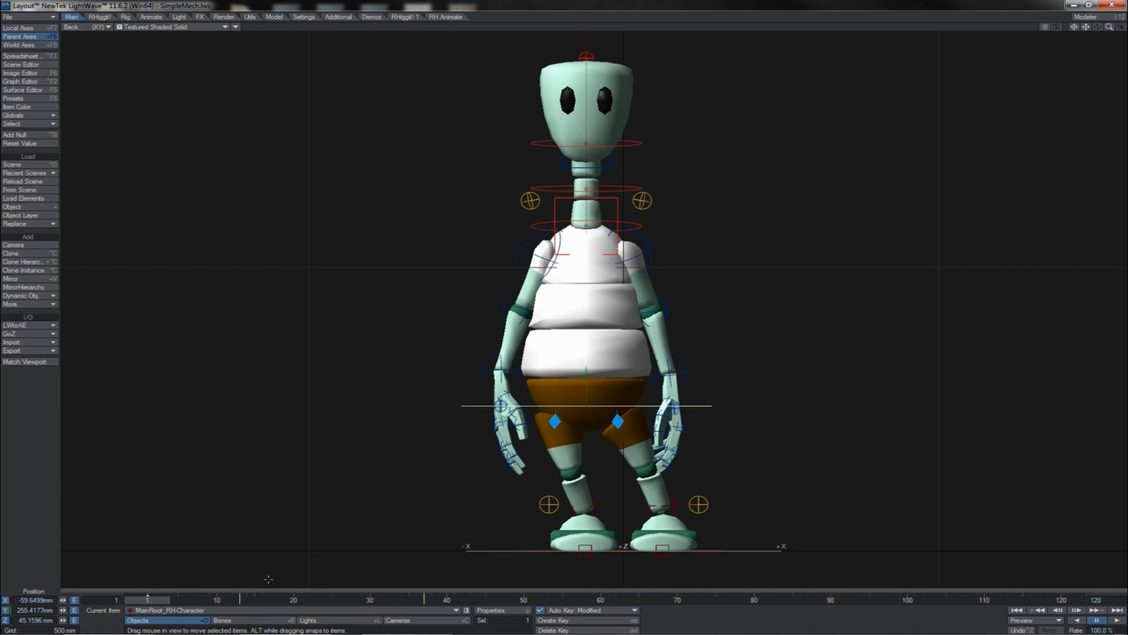
key("Return")
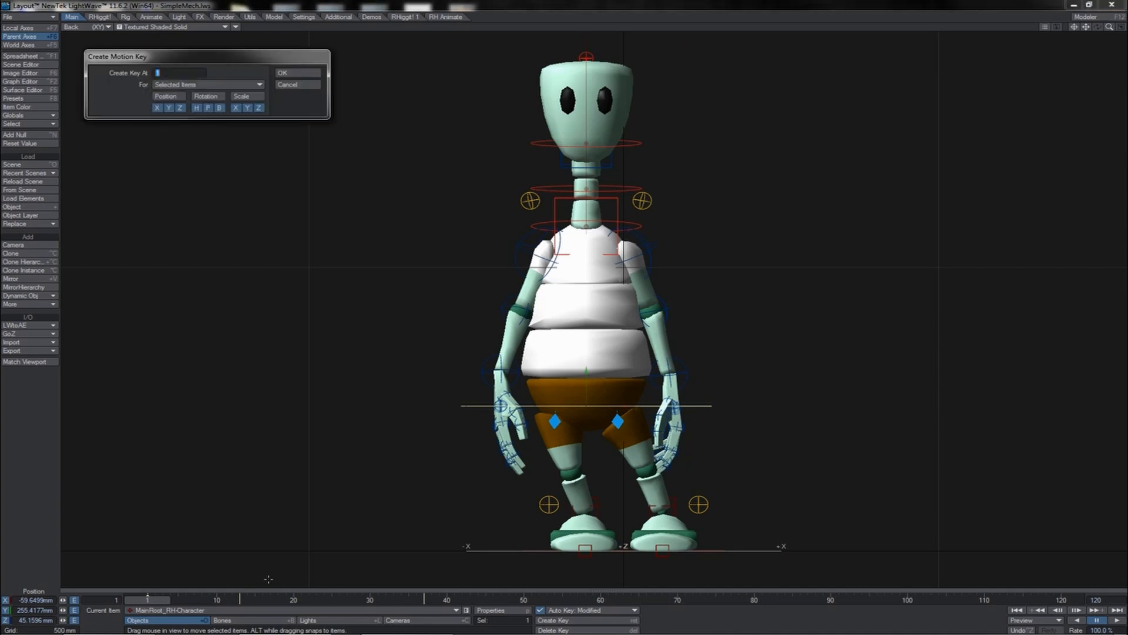
type("25")
key("Return")
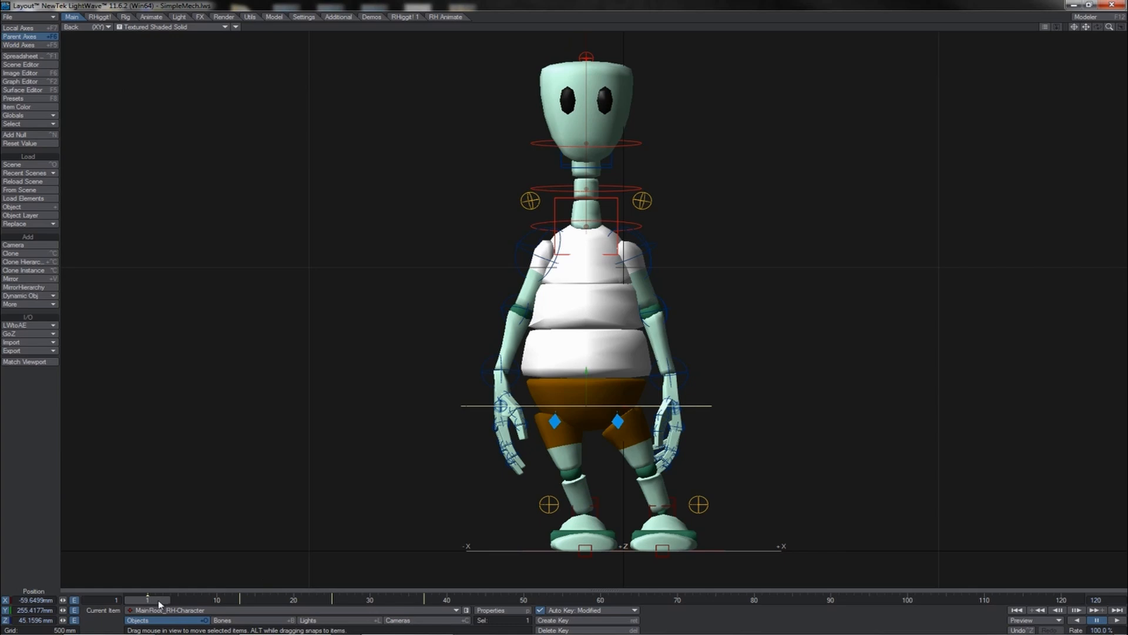
- Create another motion key from the starting pose at frame 49 by entering 37+12
mouse_move(156, 599)
left_mouse_down()
mouse_move(493, 599)
mouse_move(154, 600)
left_mouse_up()
key("Return")
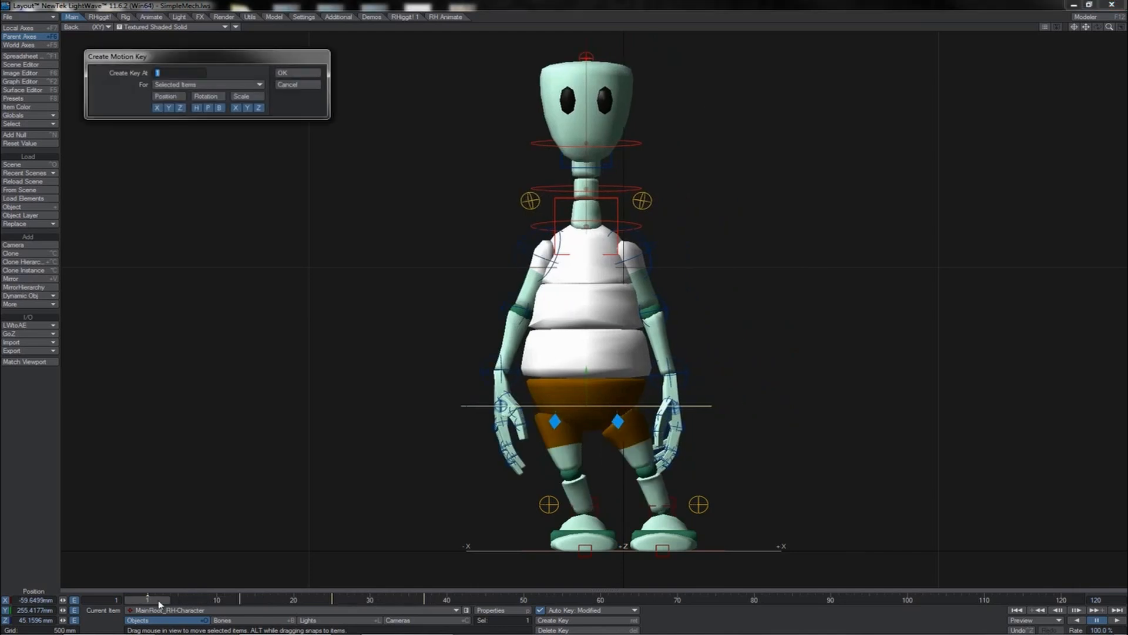
type("37+12")
key("Return")
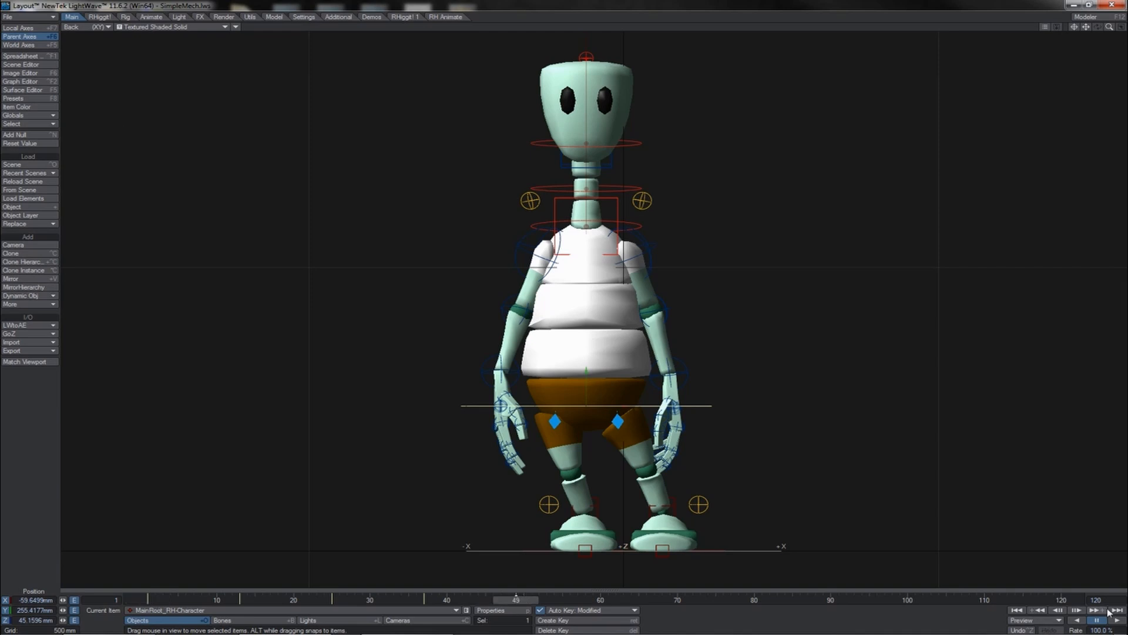
- Set the scene end frame to 49 and play the animation
left_click_drag(1107, 599, 1074, 603)
type("49")
key("Return")
left_click(1116, 622)
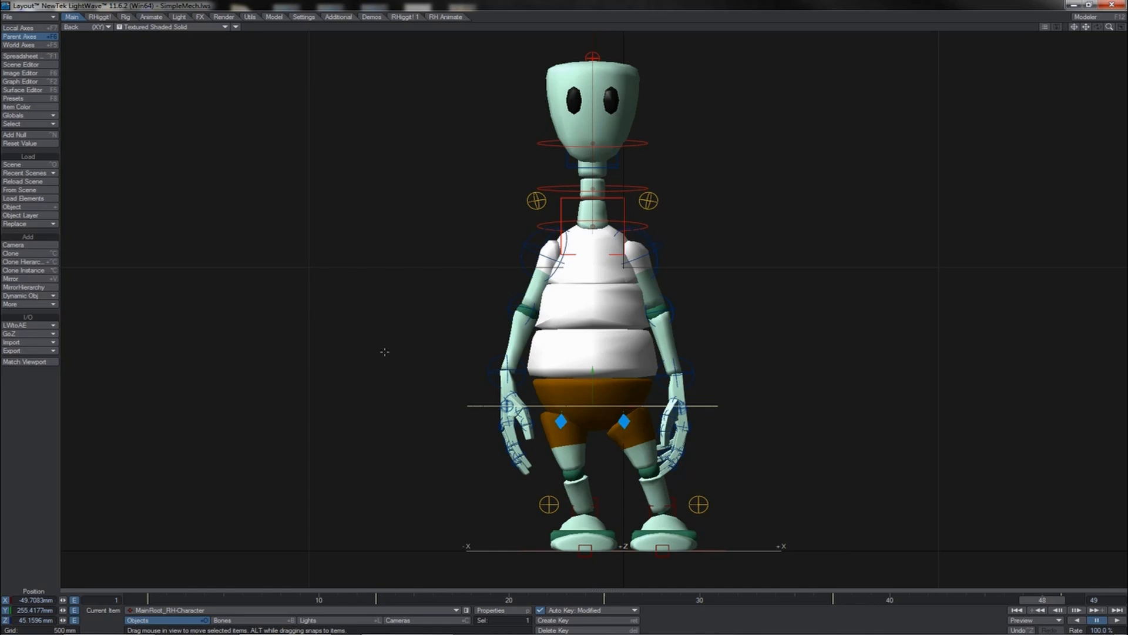
- Select all the root's X position keys in the Graph Editor and set their incoming curve to TCB Spline
key("ctrl+F2")
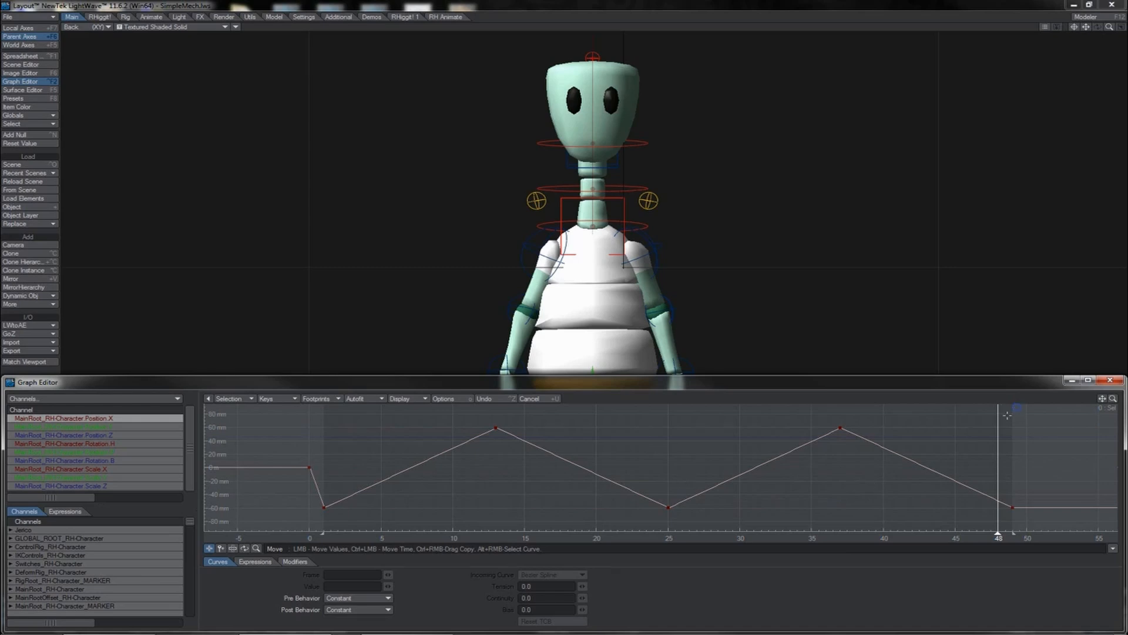
left_click_drag(1017, 407, 316, 525)
left_click(550, 574)
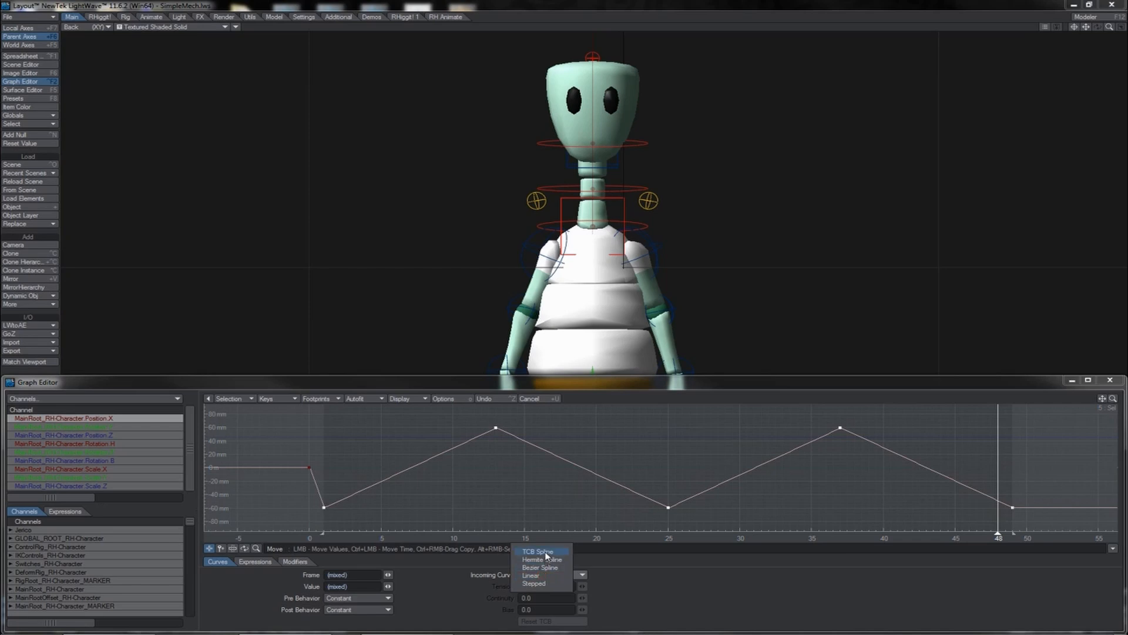
left_click(546, 552)
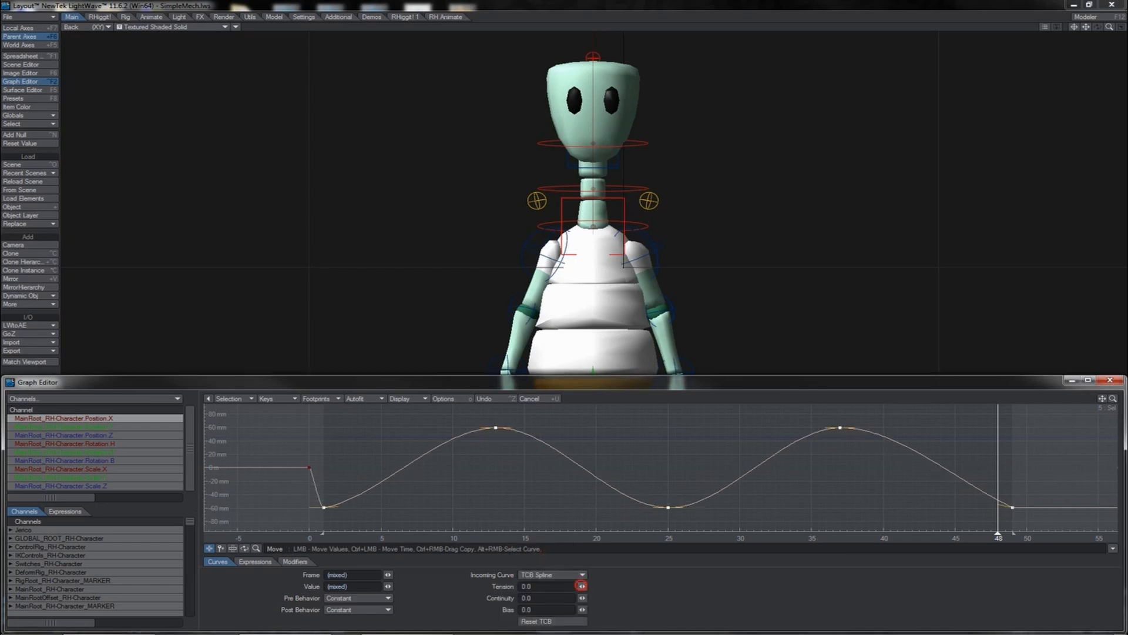
- Close the Graph Editor and play back the side-to-side sway
left_click(1110, 380)
left_click(1118, 621)
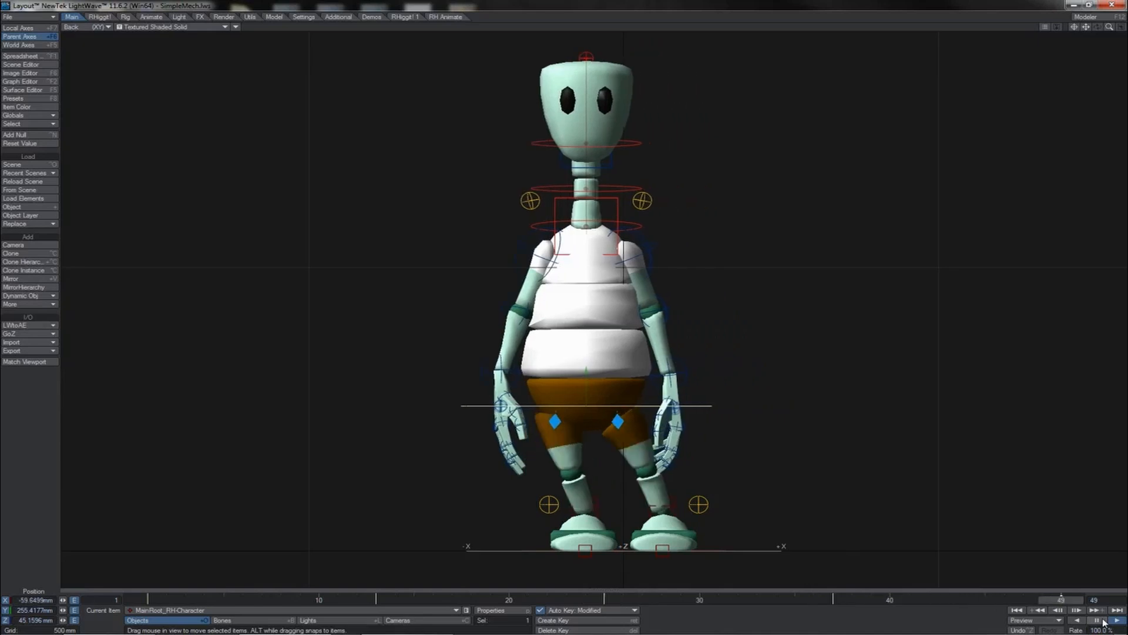
left_click(1103, 621)
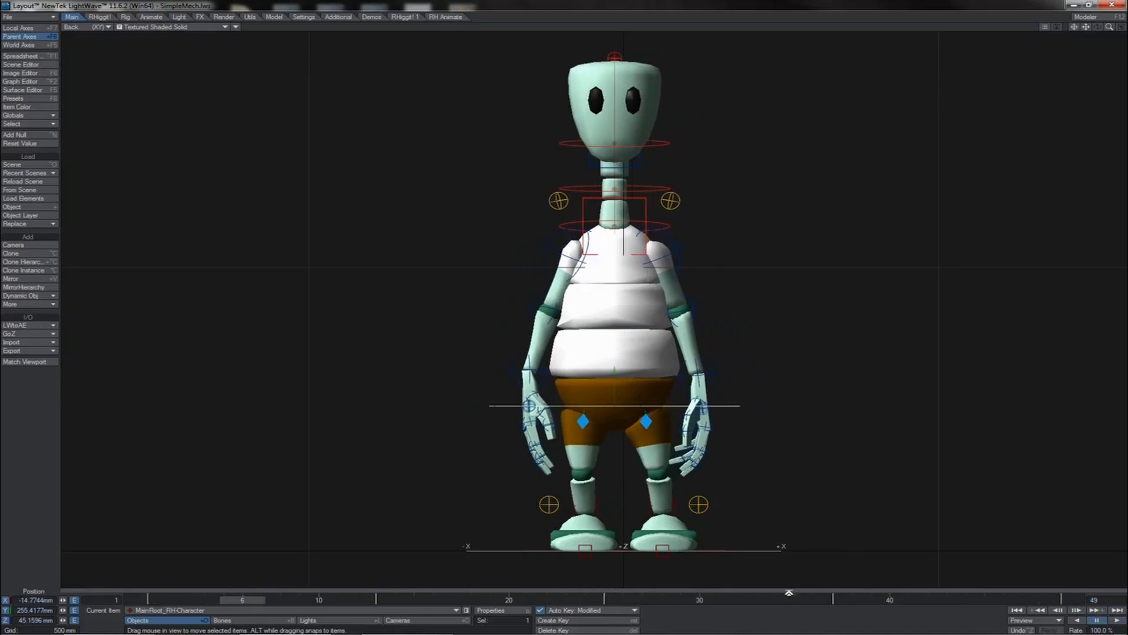
- Retime the root's keys by dragging them to new frames along the timeline
left_click_drag(789, 592, 763, 582)
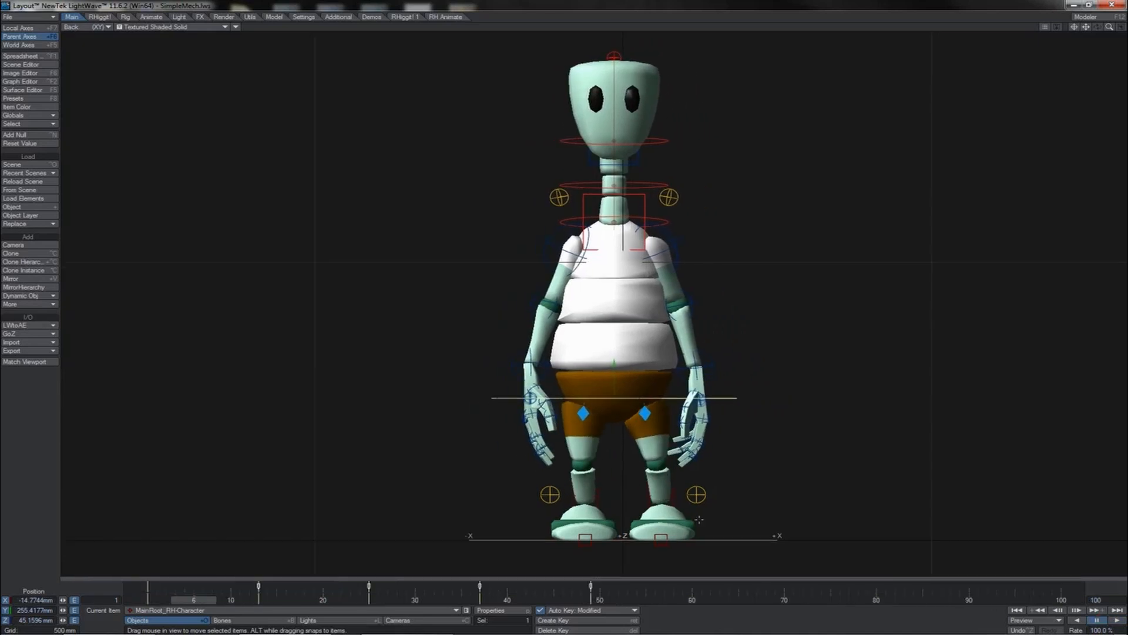
left_click(259, 588)
left_click_drag(591, 587, 628, 587)
left_click_drag(400, 587, 665, 587, "shift")
left_click(404, 587)
left_click_drag(406, 587, 443, 587)
left_click_drag(540, 586, 739, 586, "shift")
left_click_drag(554, 586, 590, 586)
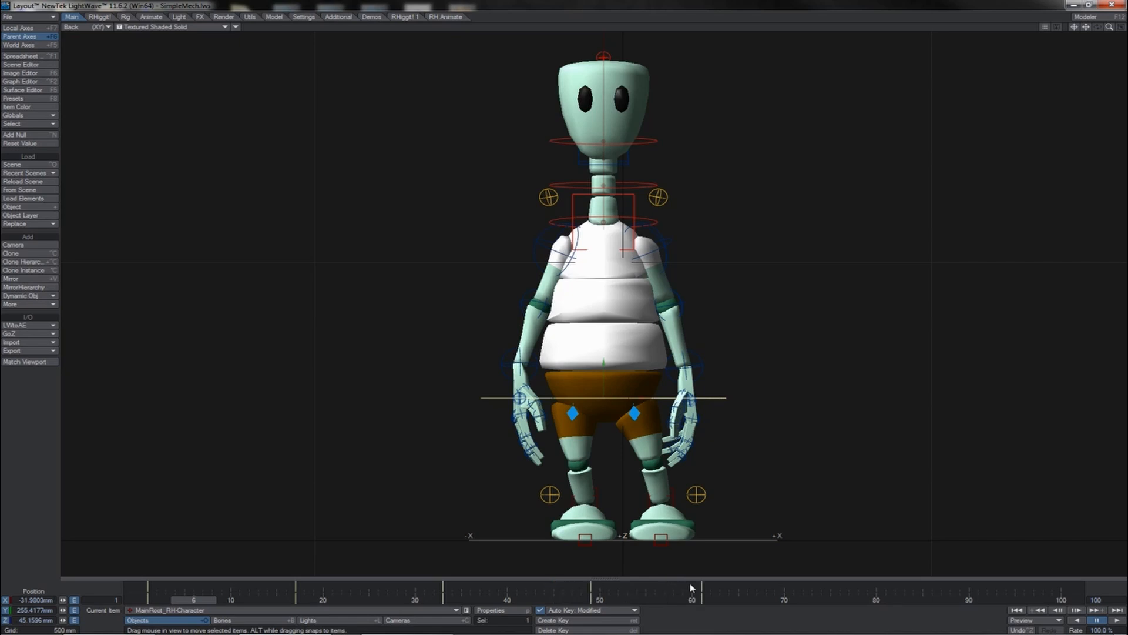
- Play the animation and set the scene end frame to 65
left_click(1098, 621)
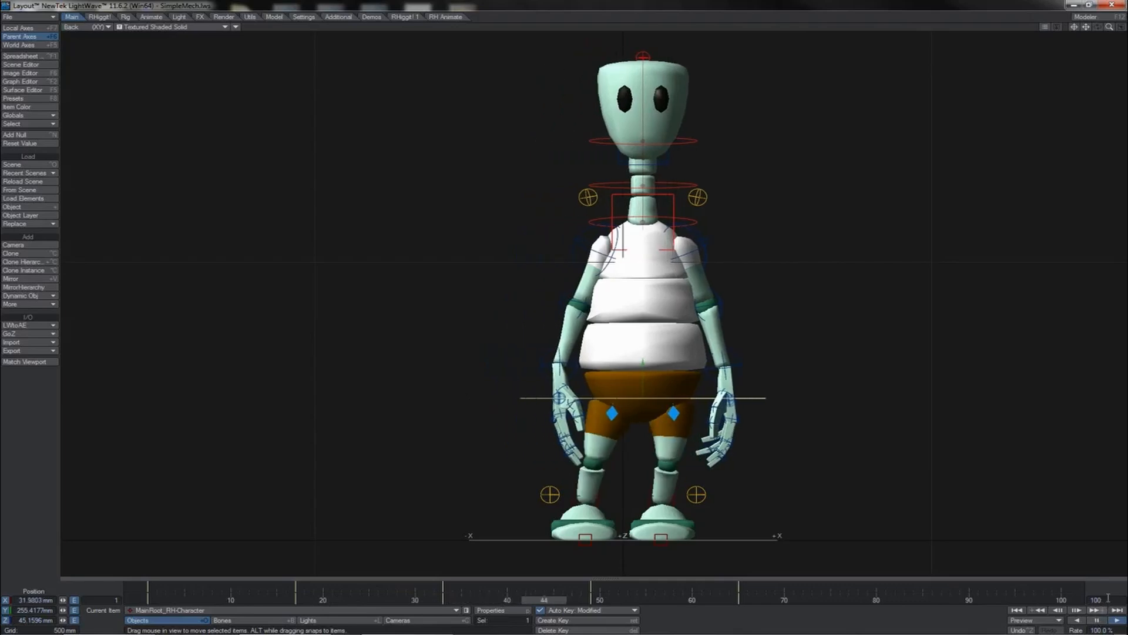
left_click_drag(1103, 600, 1088, 602)
type("65")
key("Return")
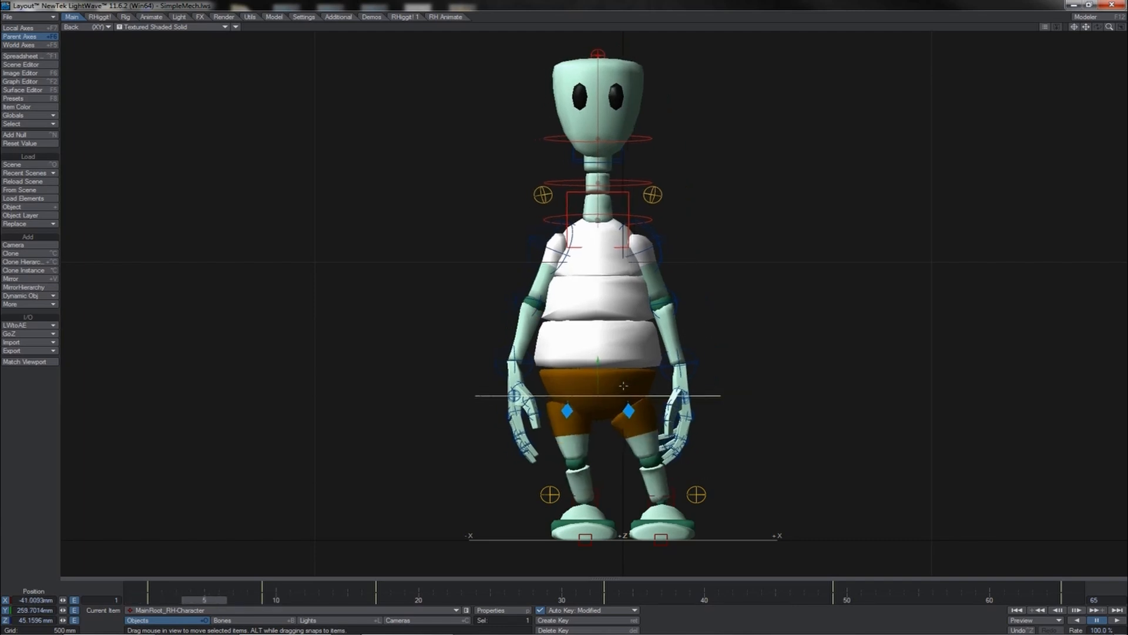
- Open the Graph Editor and delete the later Y position keys after the first bounce
key("ctrl+F2")
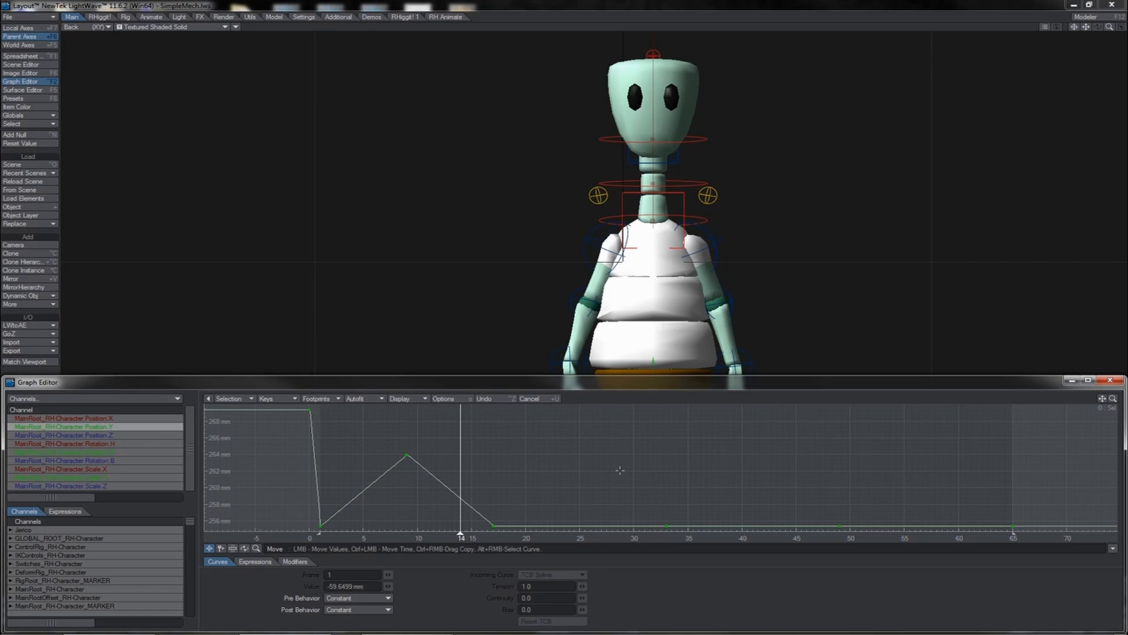
right_click_drag(620, 470, 1029, 543)
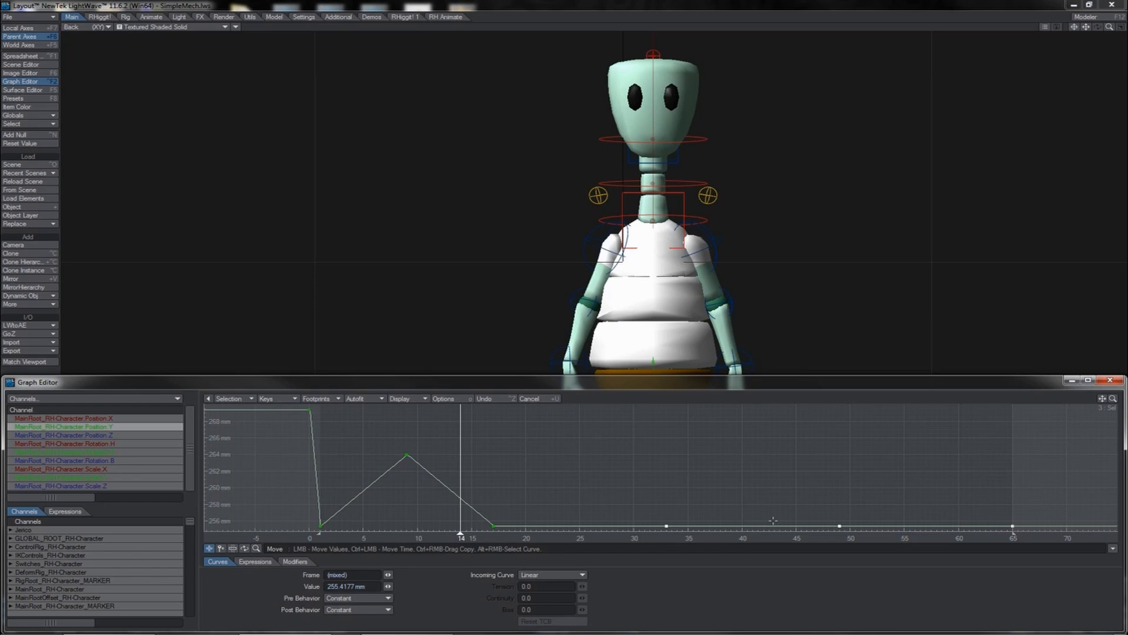
key("Delete")
- Select the Y position peak and trough keys at frames 9 and 17 and copy them to frames 25 and 33
left_click_drag(460, 533, 493, 535)
right_click_drag(397, 434, 507, 537)
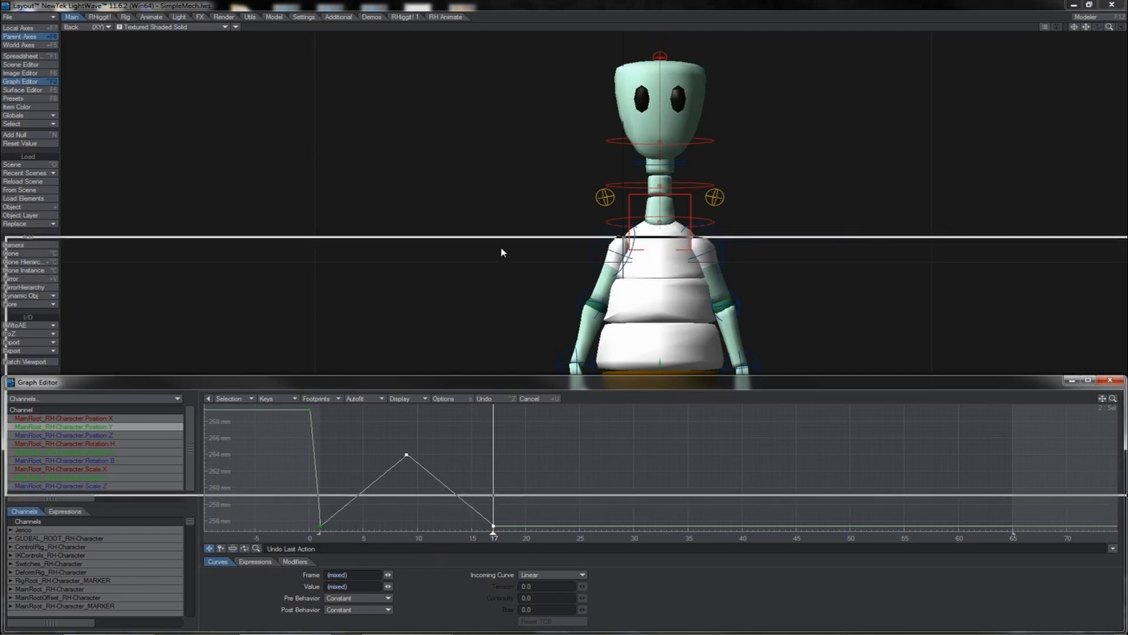
left_click_drag(502, 253, 496, 241)
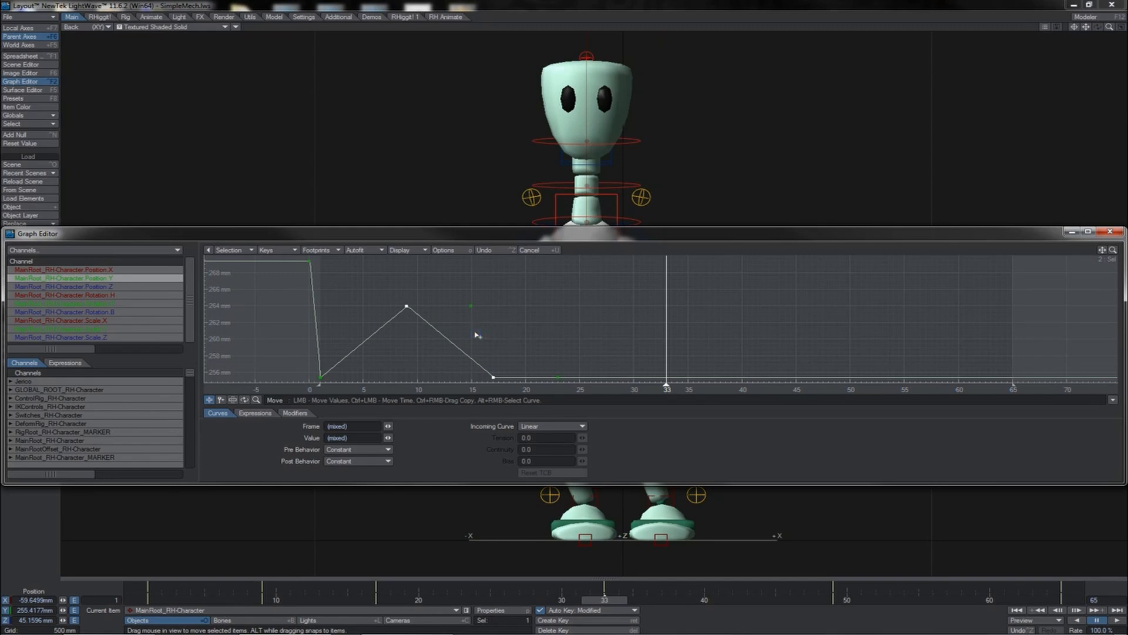
left_click_drag(477, 335, 582, 376, "ctrl")
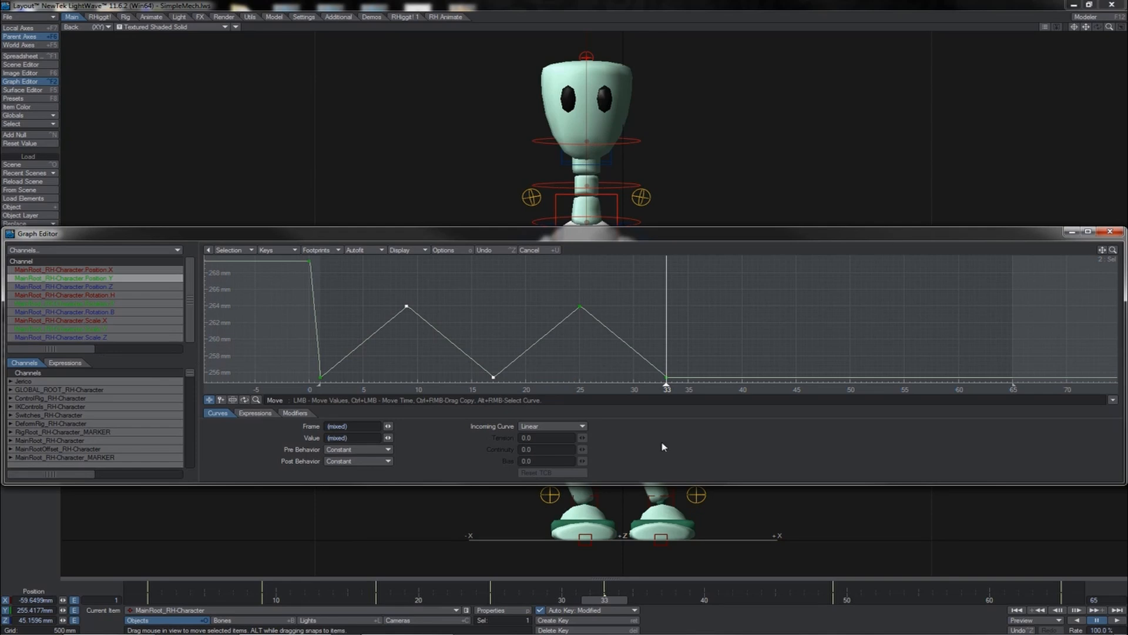
- Copy the bounce keys twice more to frames 41–49 and 57–65
key("shift+Right")
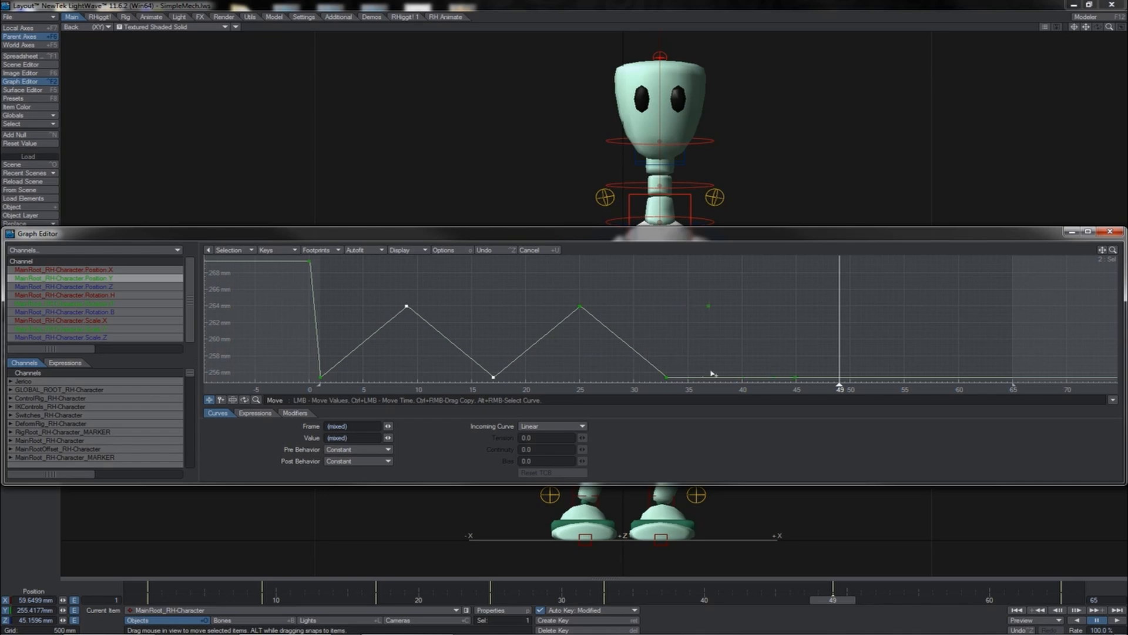
right_click_drag(739, 378, 750, 376, "ctrl")
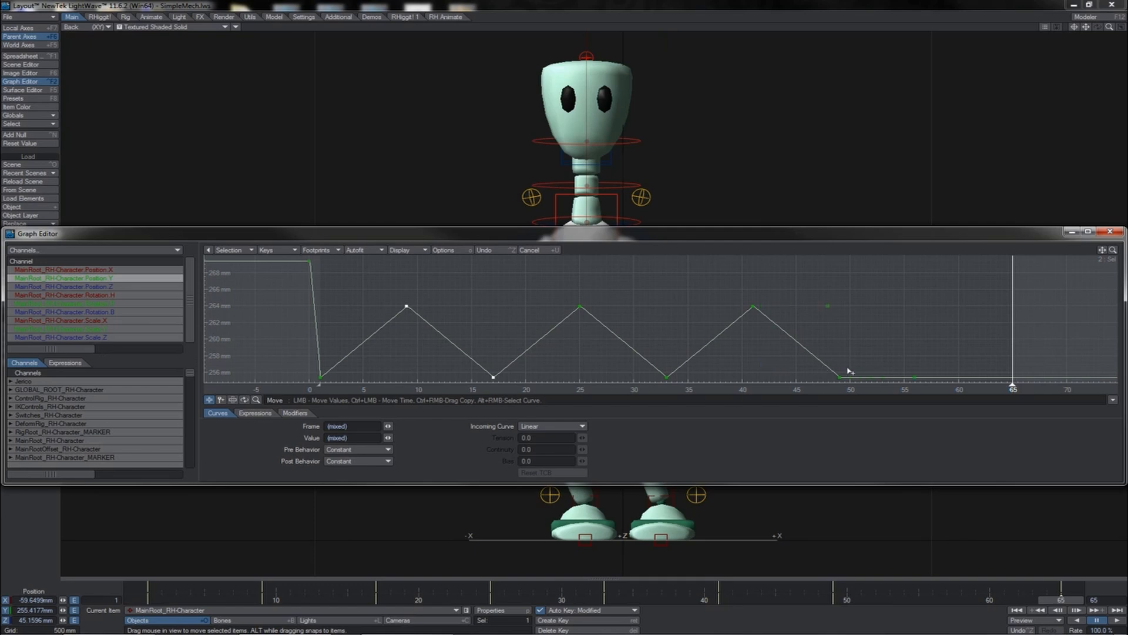
right_click_drag(917, 375, 930, 379, "ctrl")
- Select all Y position keys, set their incoming curve to TCB Spline, adjust the tension, and play back the bounce
right_click_drag(1032, 287, 313, 392)
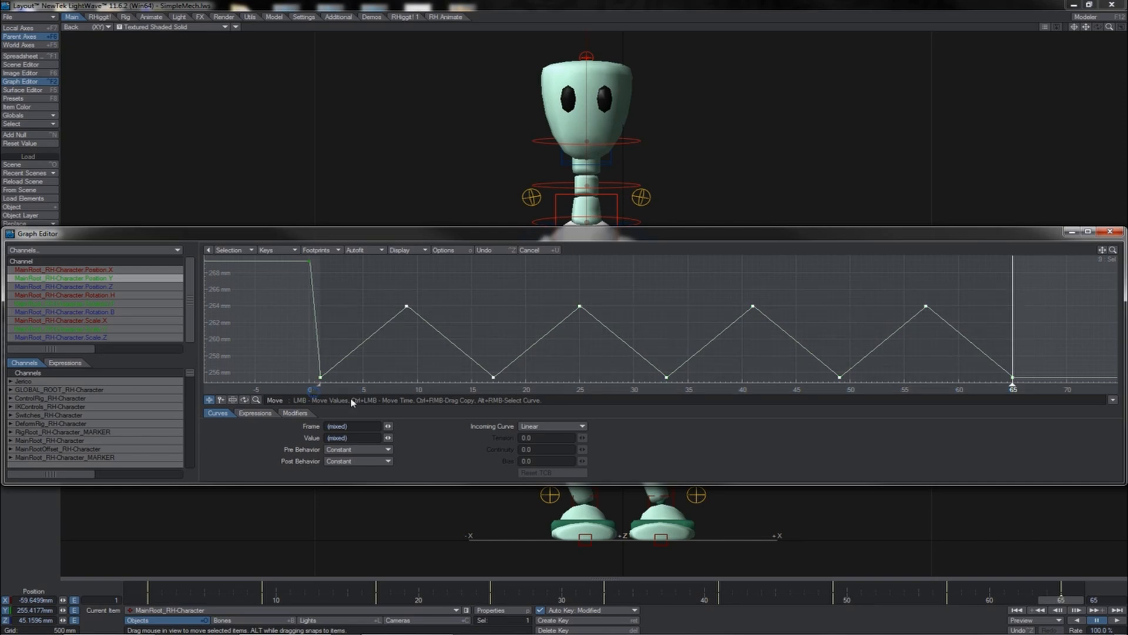
left_click(552, 426)
left_click(582, 405)
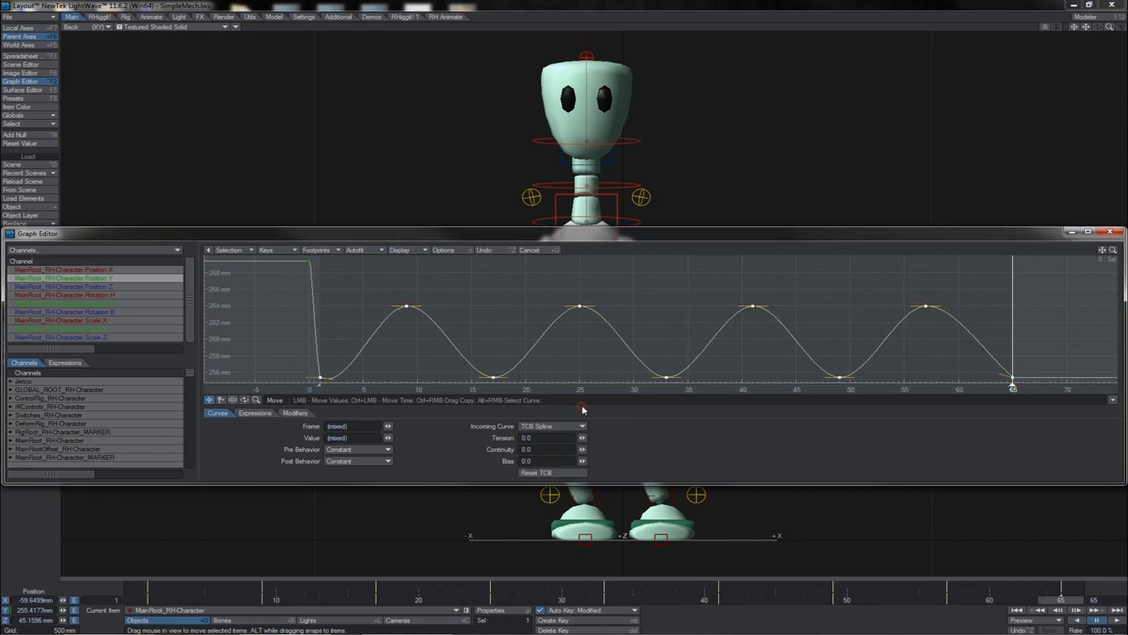
left_click_drag(581, 438, 611, 439)
left_click(1116, 621)
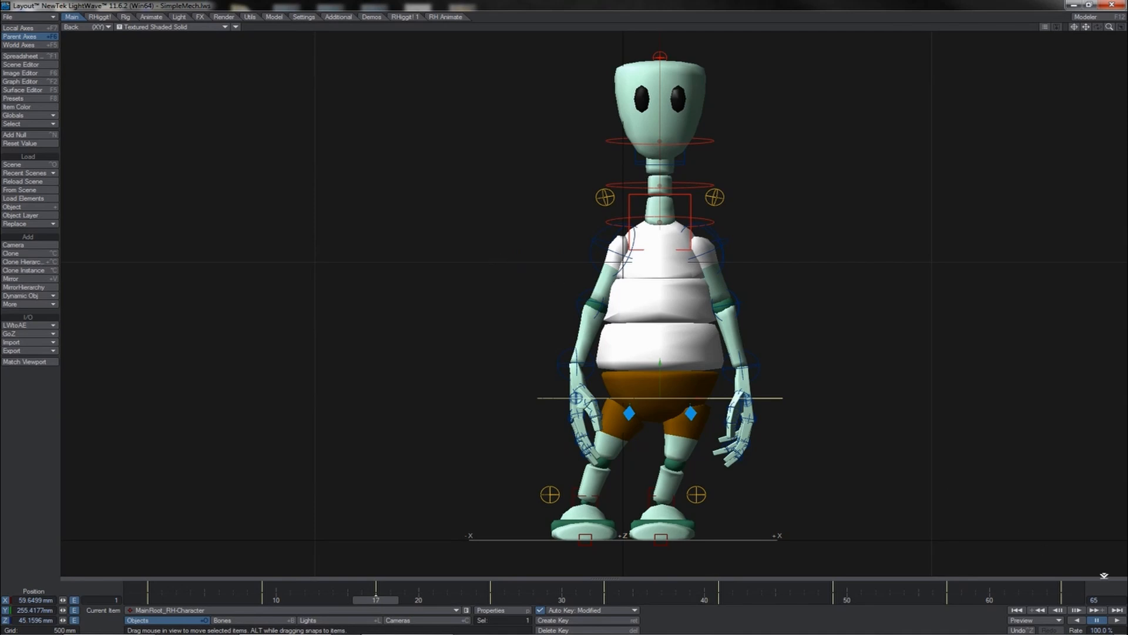
- Play back the animation and stop it to review the bounce
left_click(1116, 620)
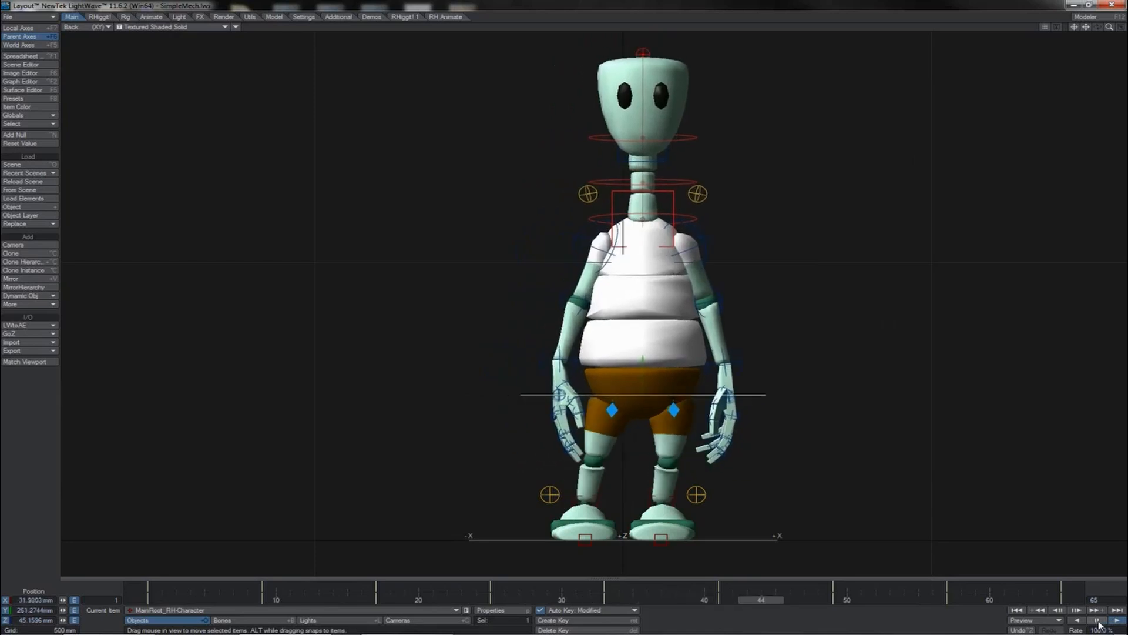
left_click(1097, 620)
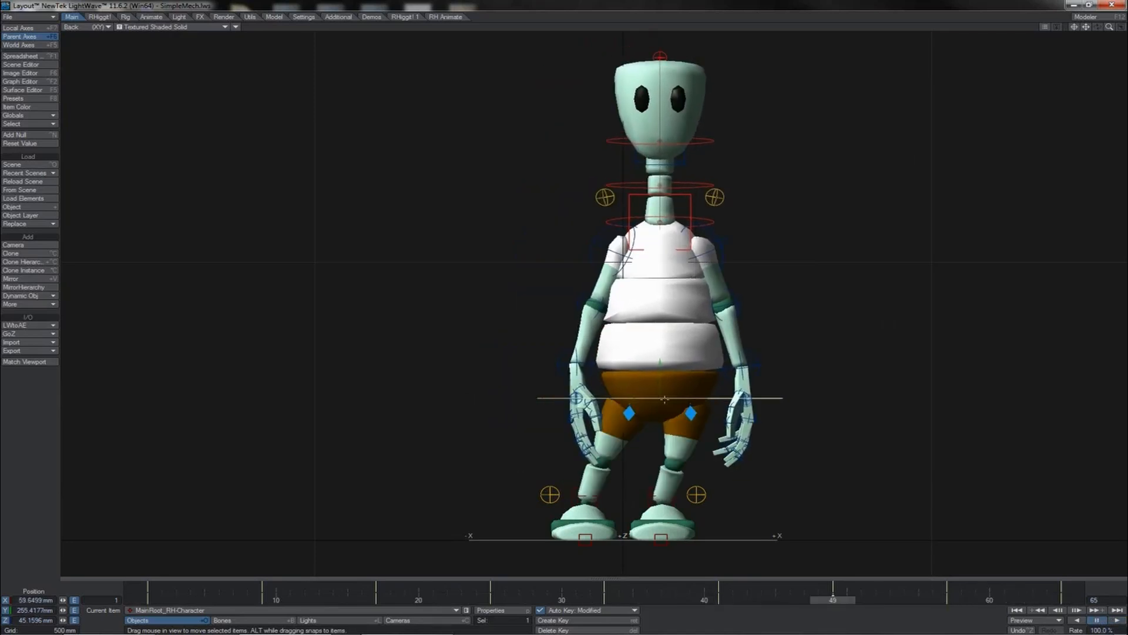
- Select the hips root control in rotate mode and key its bank rotation at about 13.5°
key("y")
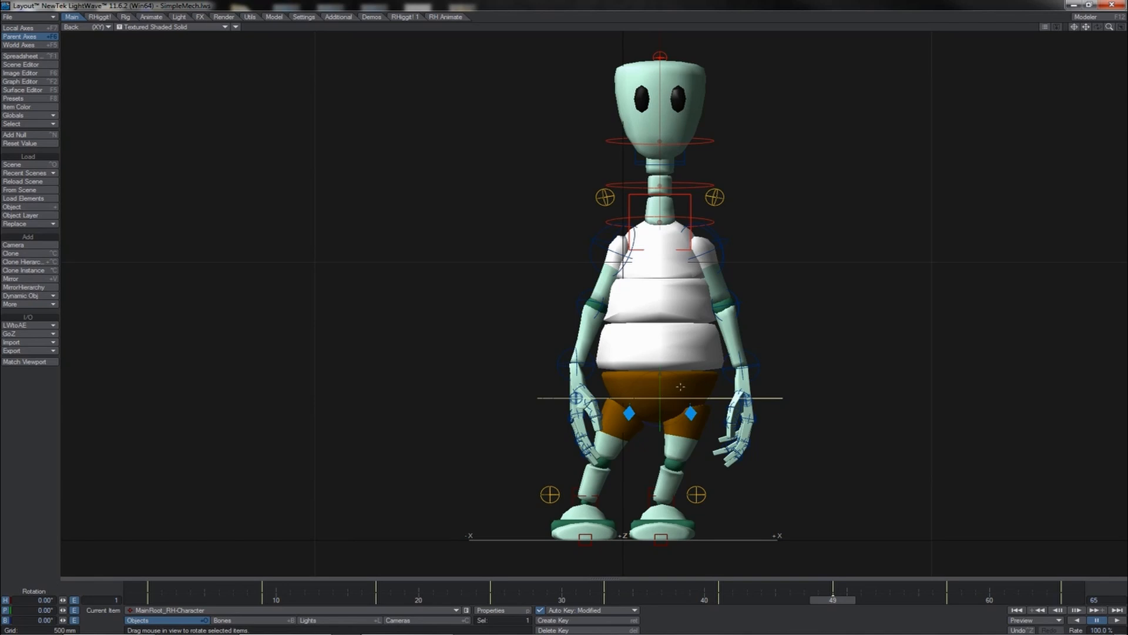
mouse_move(679, 378)
left_mouse_down()
mouse_move(704, 380)
mouse_move(659, 377)
mouse_move(706, 379)
mouse_move(679, 378)
left_mouse_up()
left_click(177, 26)
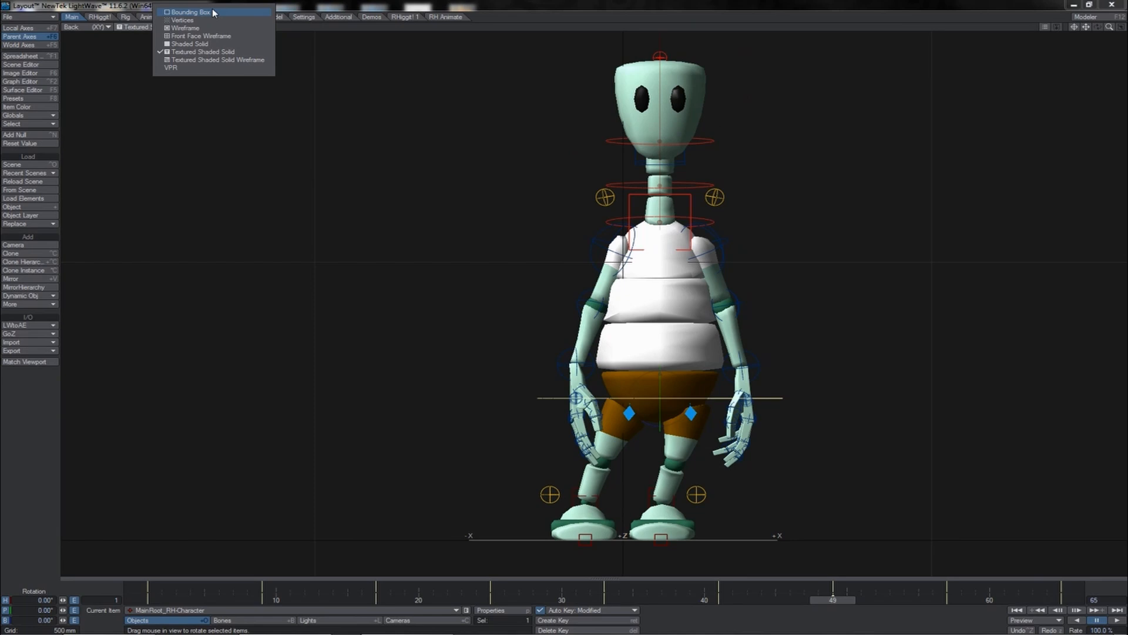
left_click(194, 12)
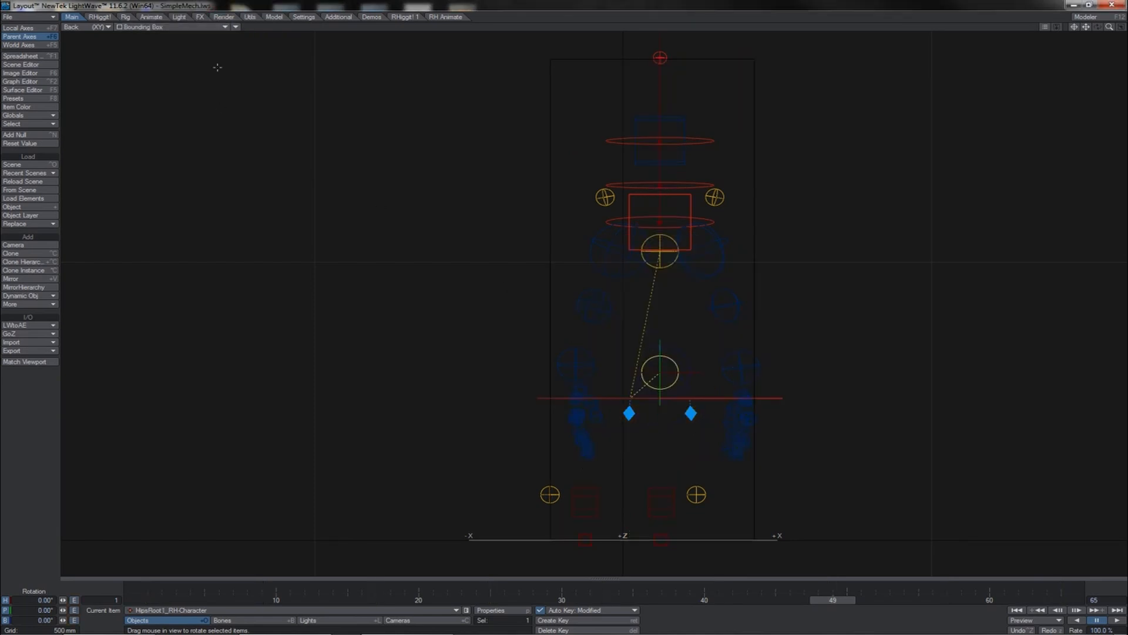
left_click(202, 27)
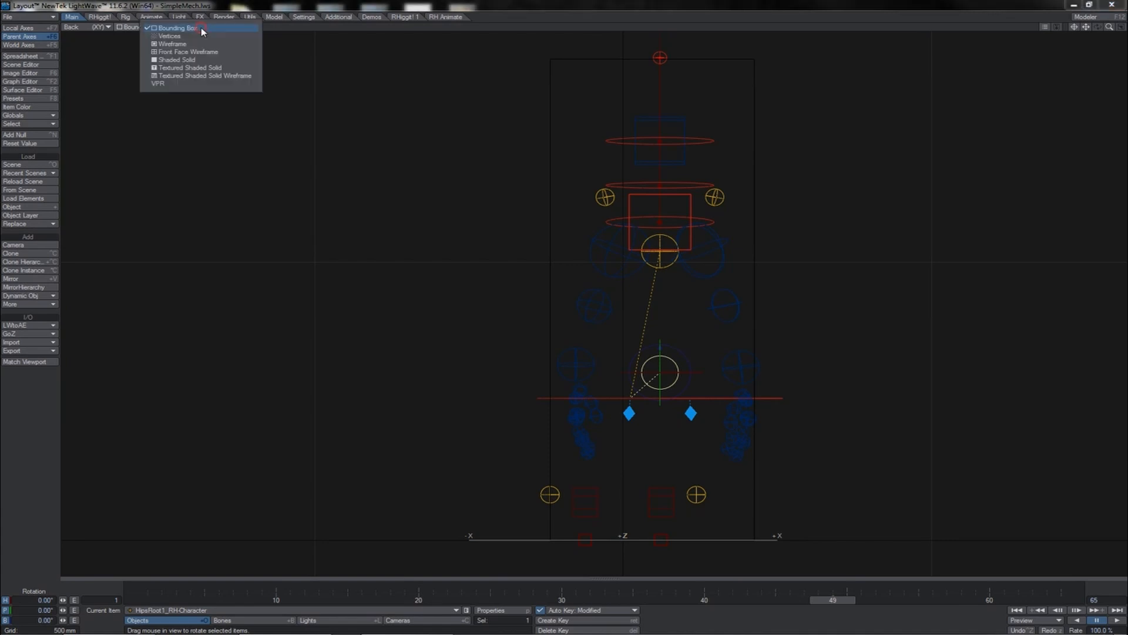
left_click(206, 67)
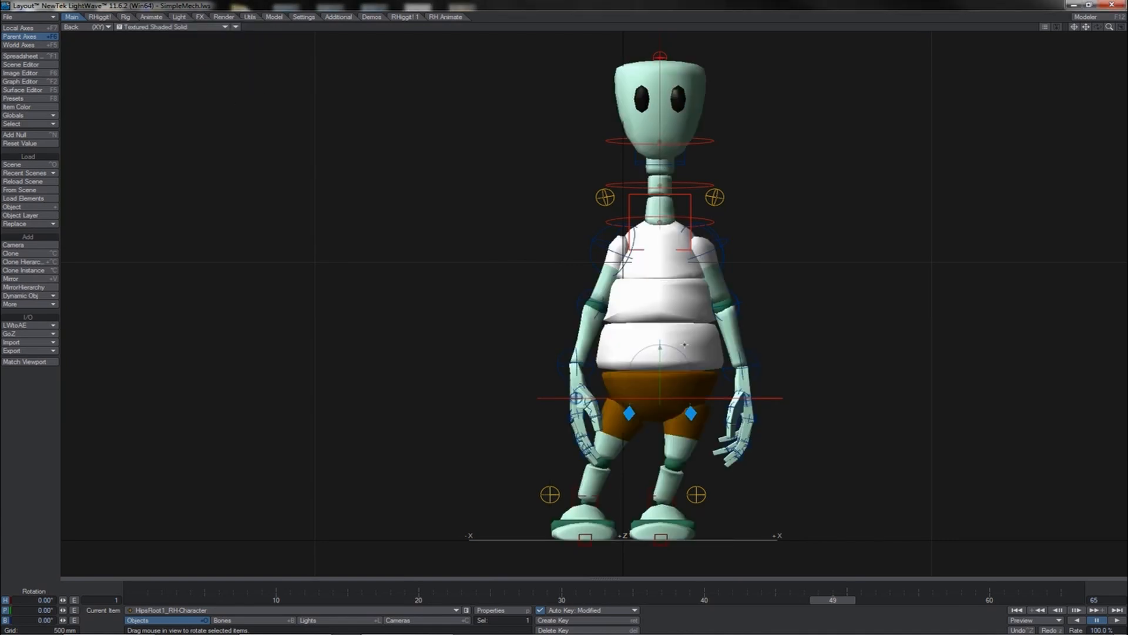
mouse_move(682, 362)
left_mouse_down()
mouse_move(649, 350)
mouse_move(685, 355)
left_mouse_up()
key("Delete")
key("Return")
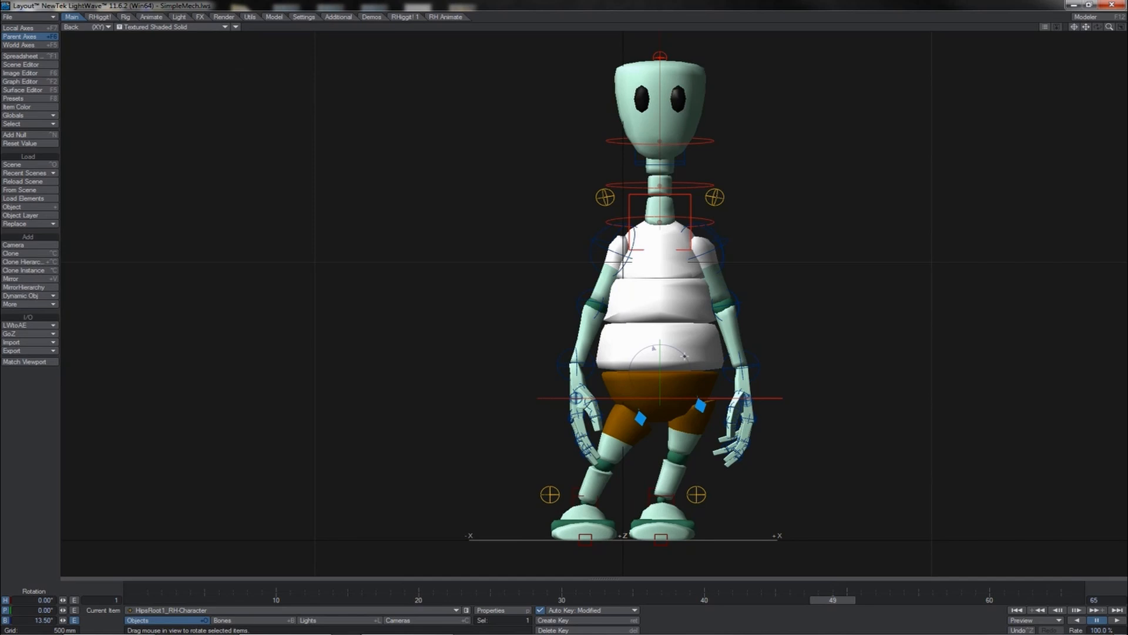
- Rotate the hips bank at frame 1, then enter and key the hips bank value at frame 9
left_click(1015, 611)
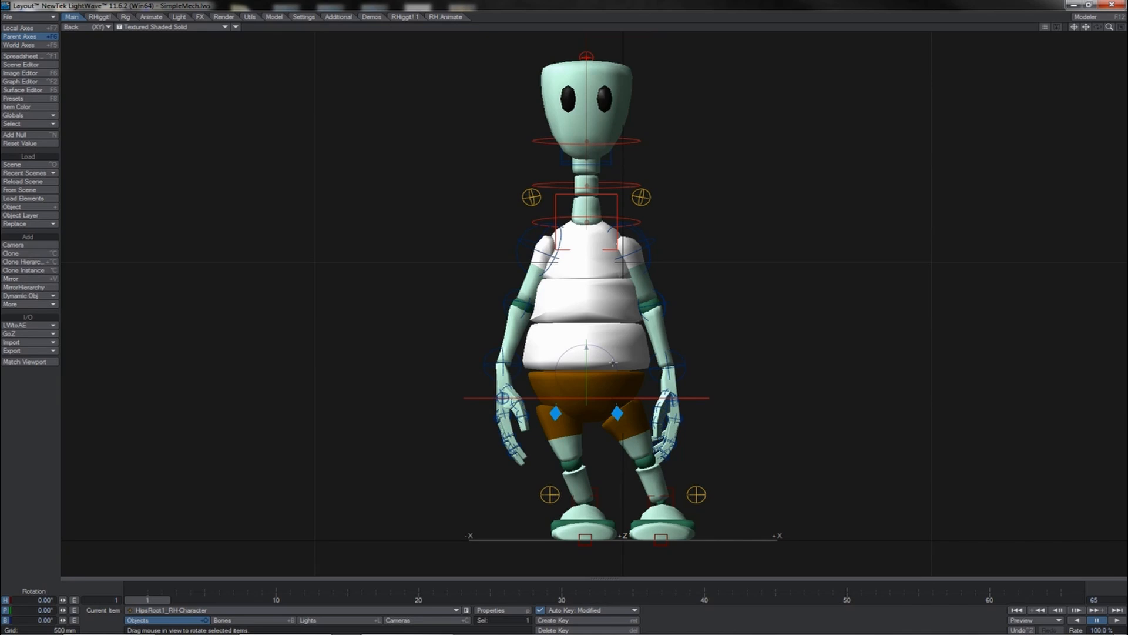
left_click_drag(612, 360, 619, 367)
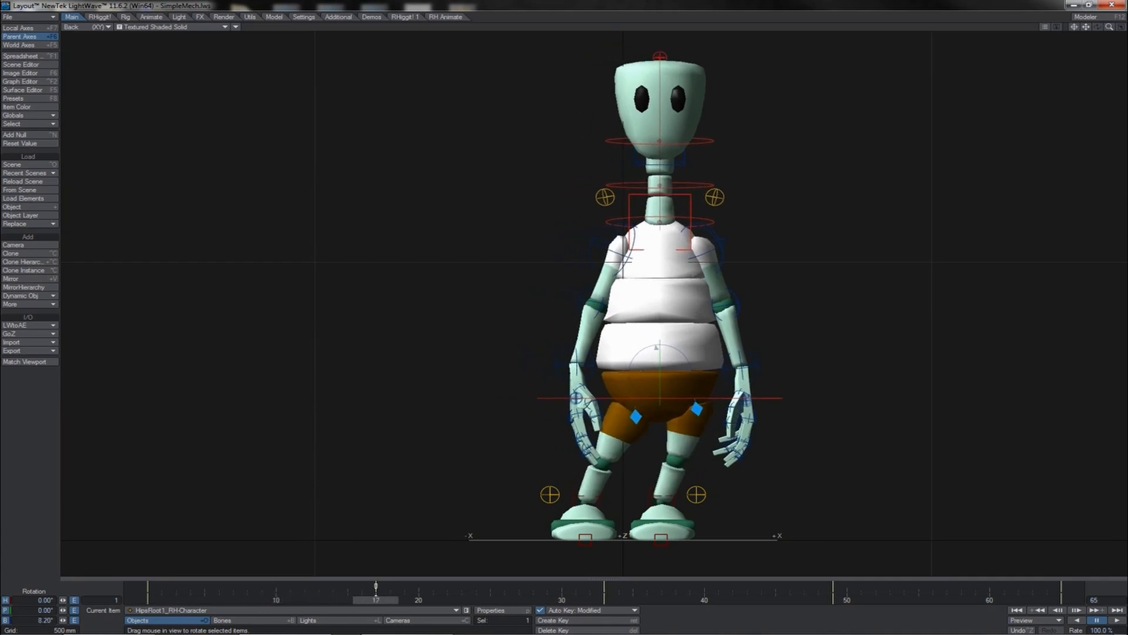
left_click_drag(375, 599, 259, 599)
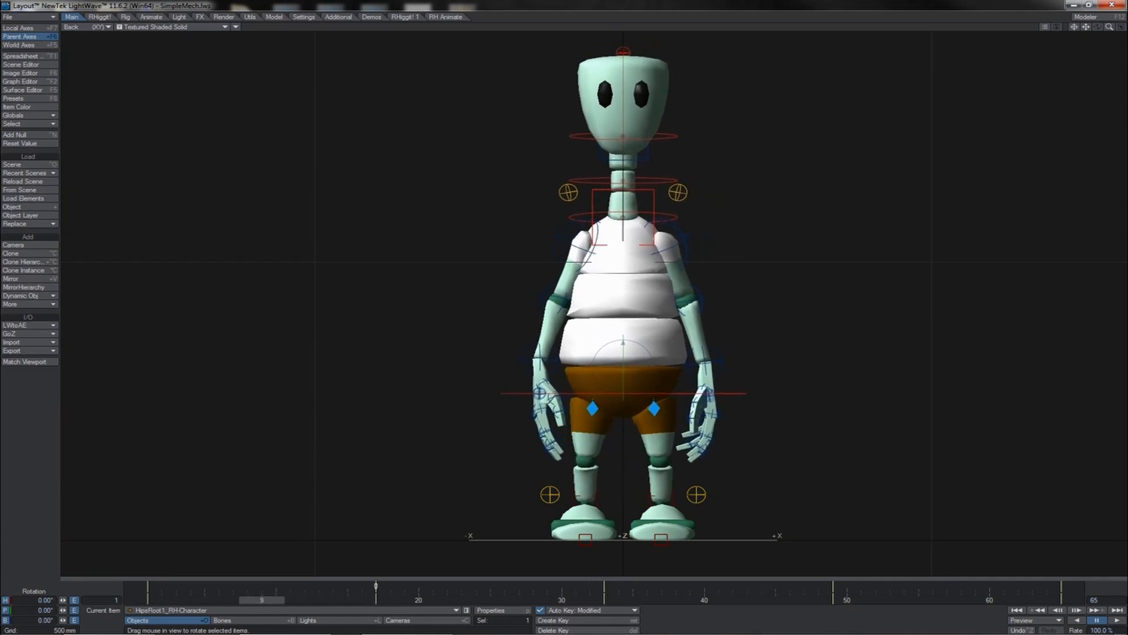
left_click(38, 619)
type("0")
key("Return")
key("shift+Left")
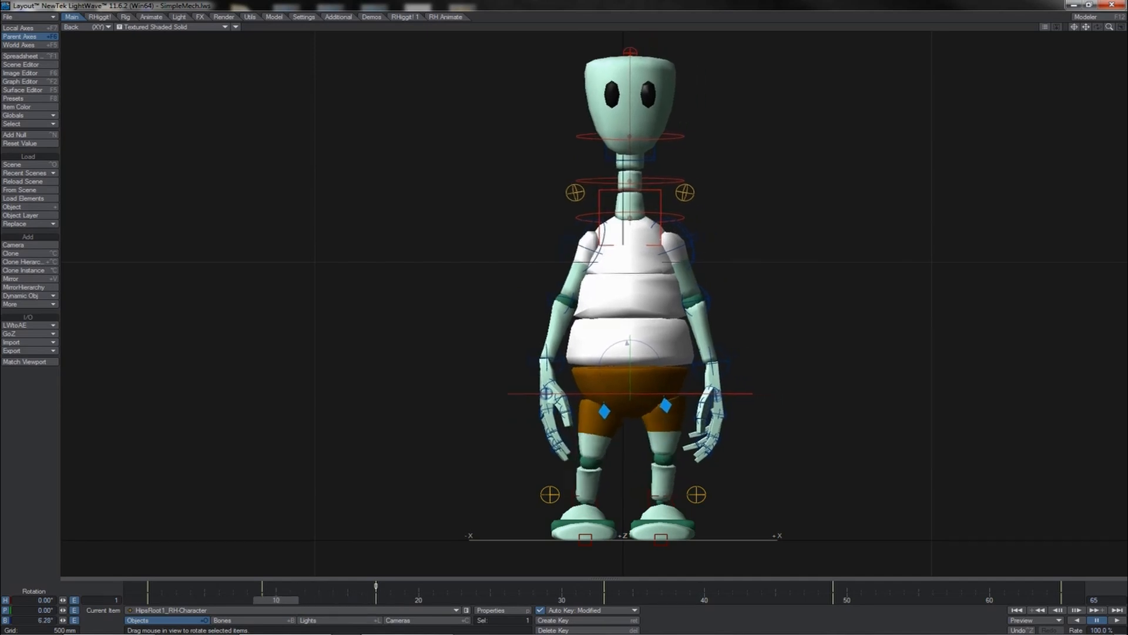
- Scrub the timeline back and forth to review the hips sway
left_click_drag(190, 600, 148, 600)
left_click(274, 598)
left_click_drag(275, 601, 189, 600)
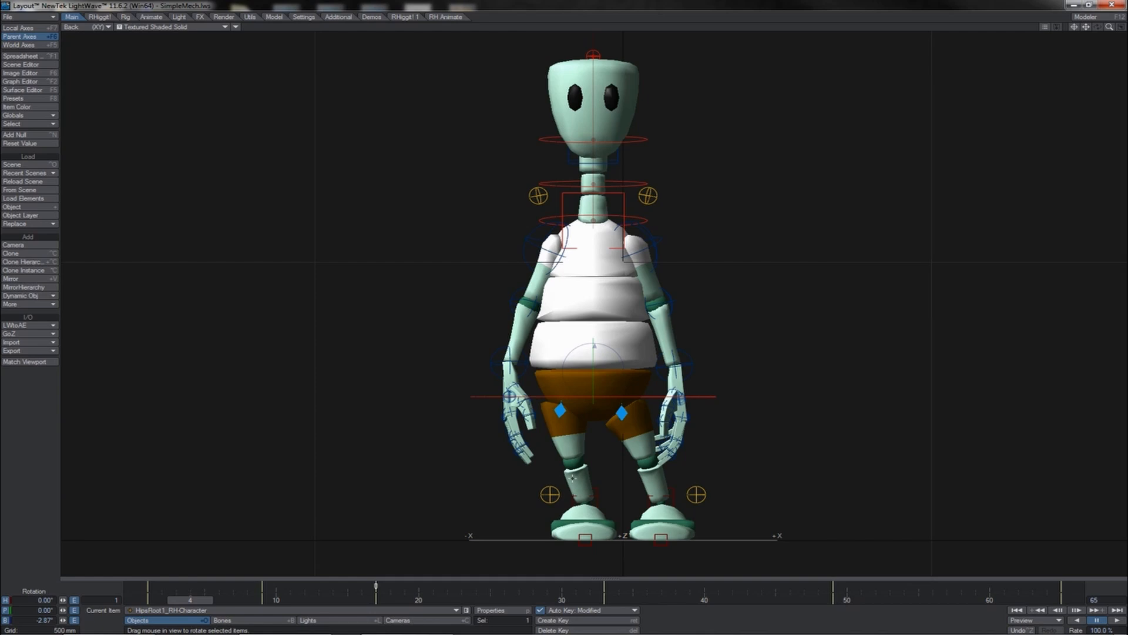
left_click_drag(179, 600, 262, 600)
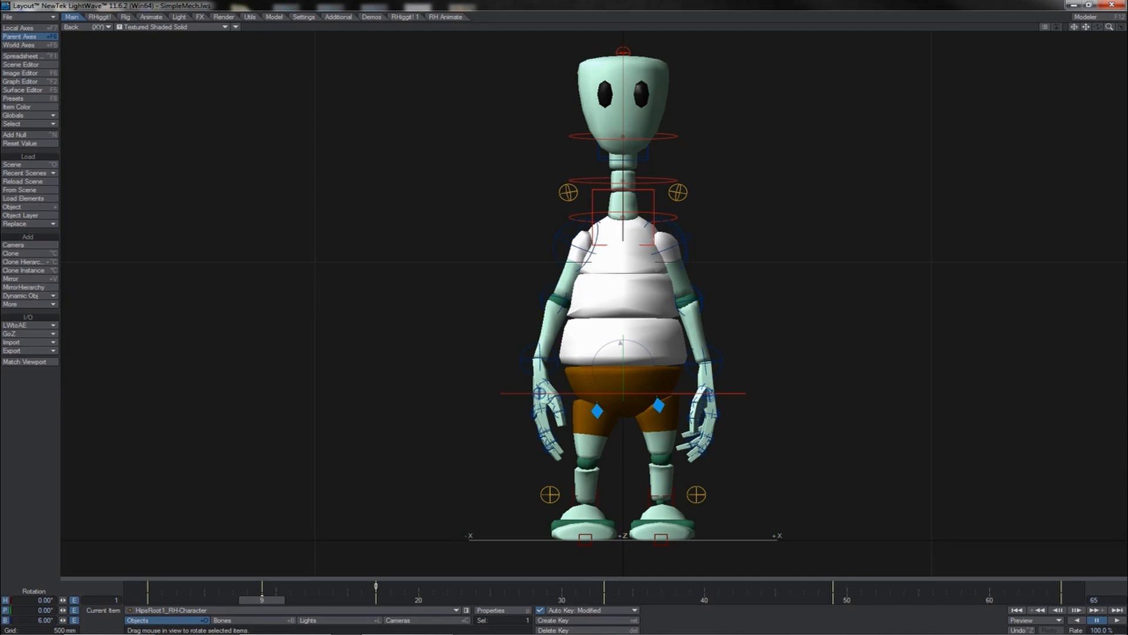
left_click_drag(261, 599, 148, 600)
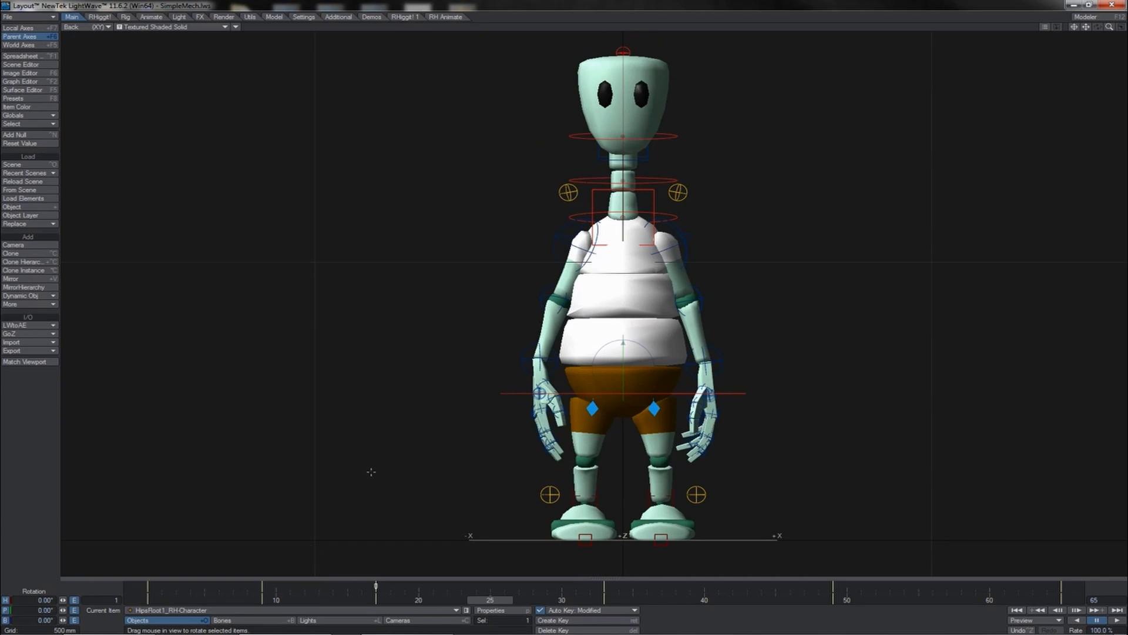
- Key the hips bank at frame 25, then set the bank to -6° and key it at frame 57
left_click(38, 620)
key("Return")
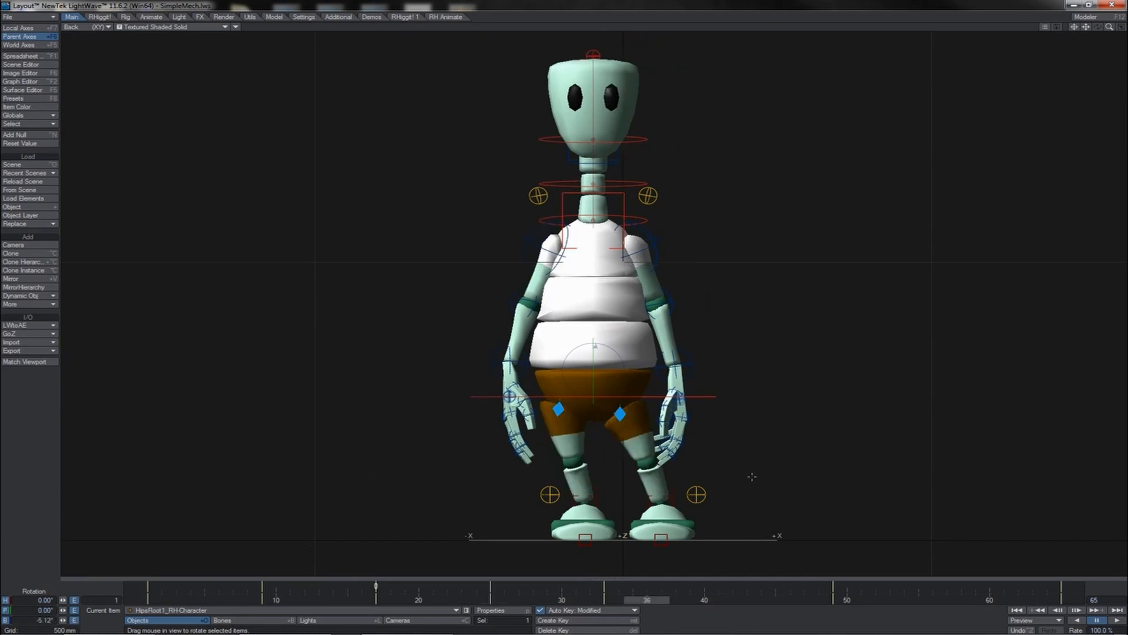
key("Right")
key("Right")
key("Right")
key("Right")
key("Right")
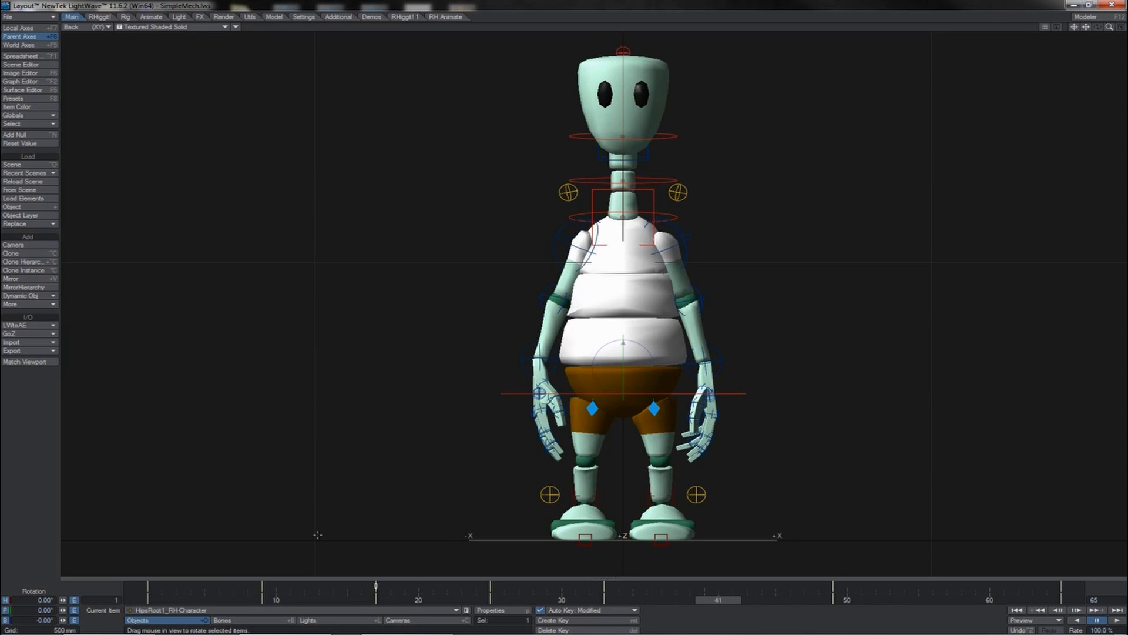
left_click(37, 619)
type("-6")
key("Return")
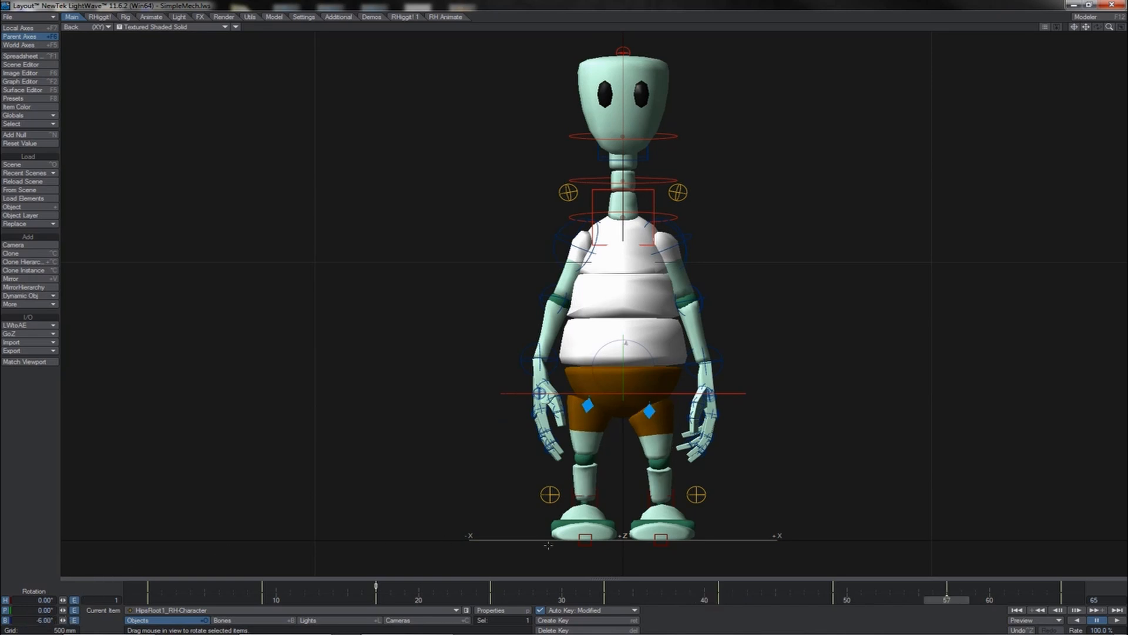
- Play back the sway and inspect it from the perspective and back views
left_click(1115, 620)
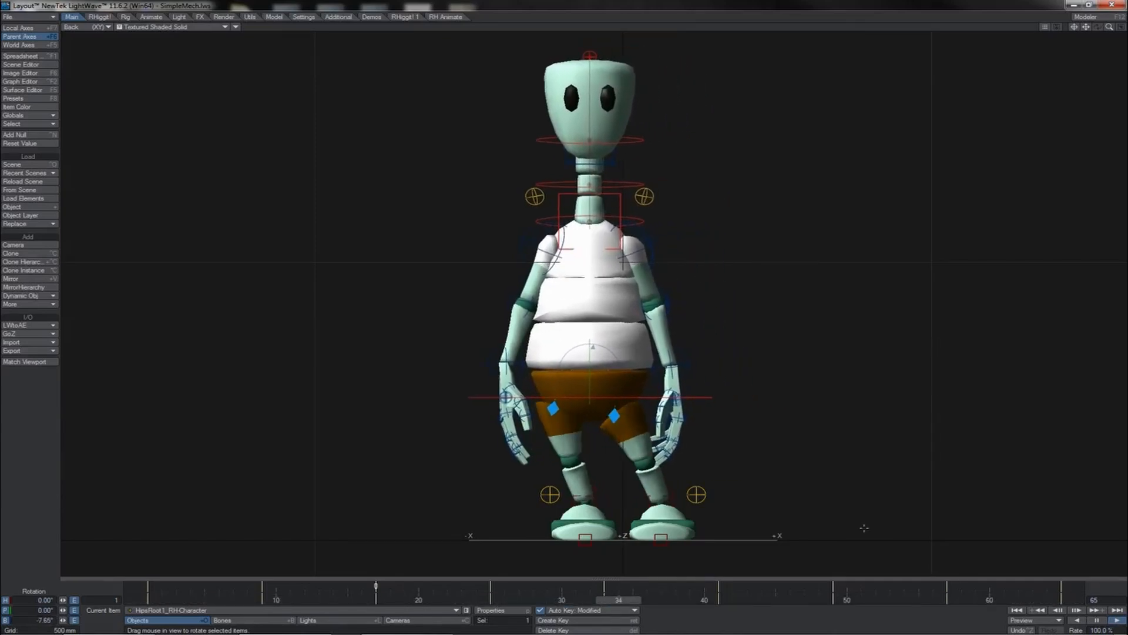
key("4")
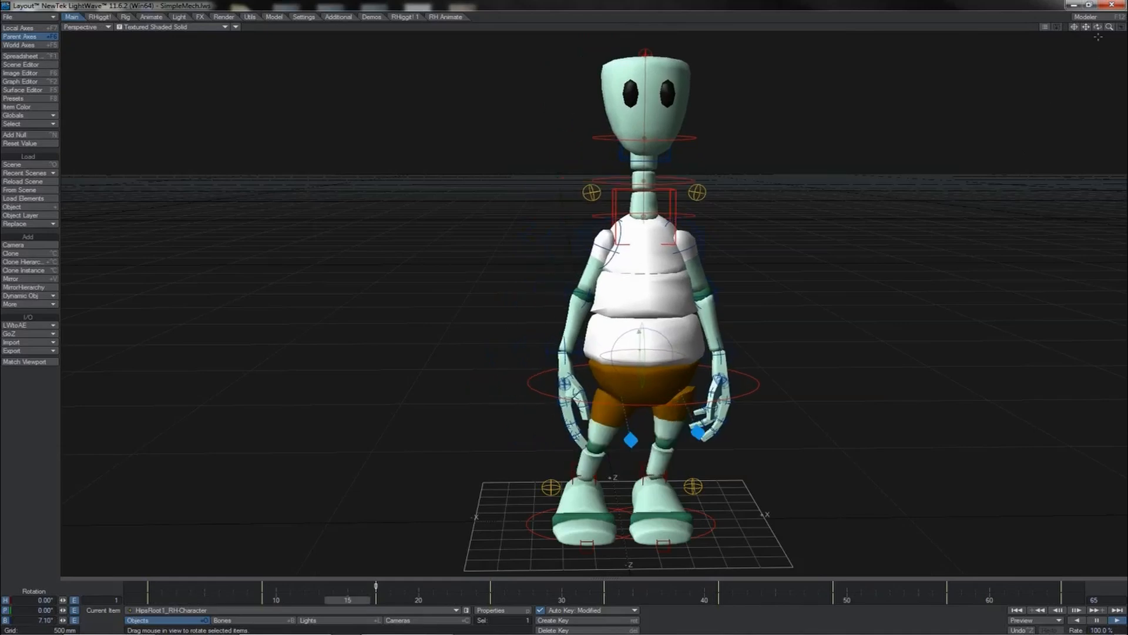
mouse_move(1098, 27)
left_mouse_down()
mouse_move(1117, 14)
mouse_move(1086, 21)
left_mouse_up()
key("1")
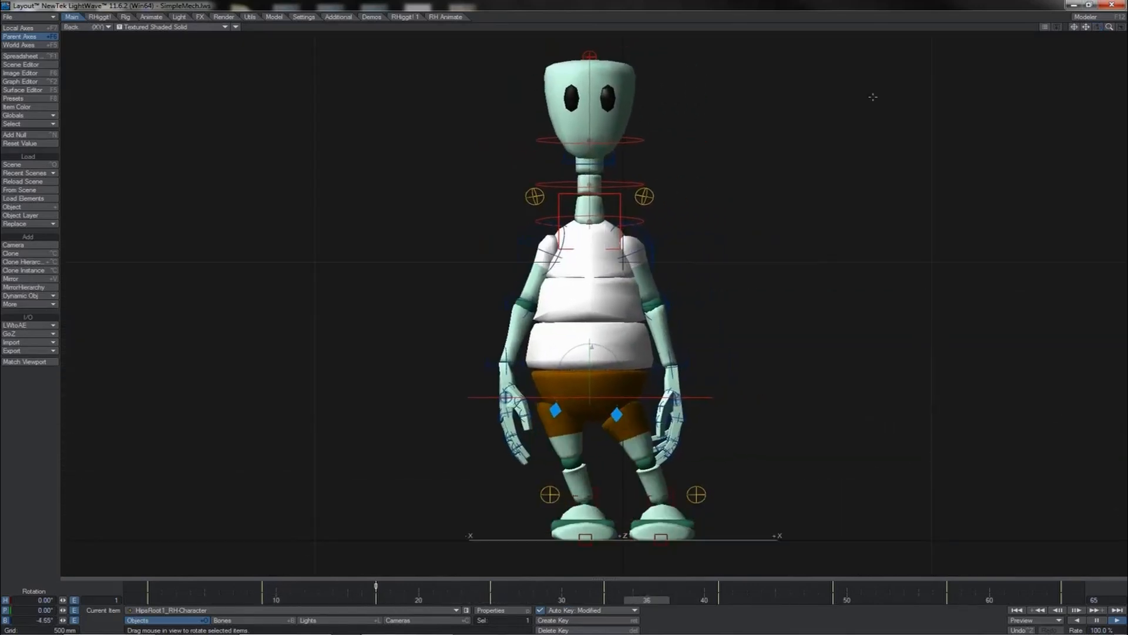
- In the Graph Editor, set the hips Rotation.B keys' incoming curve to TCB Spline with tension 0.65
key("ctrl+F2")
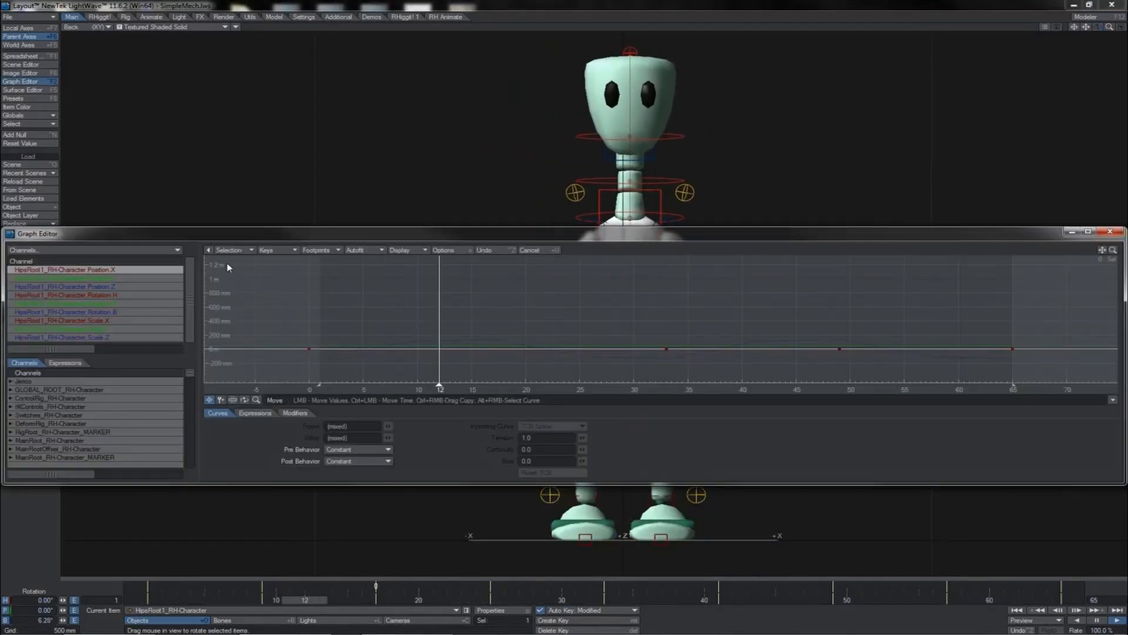
left_click(122, 313)
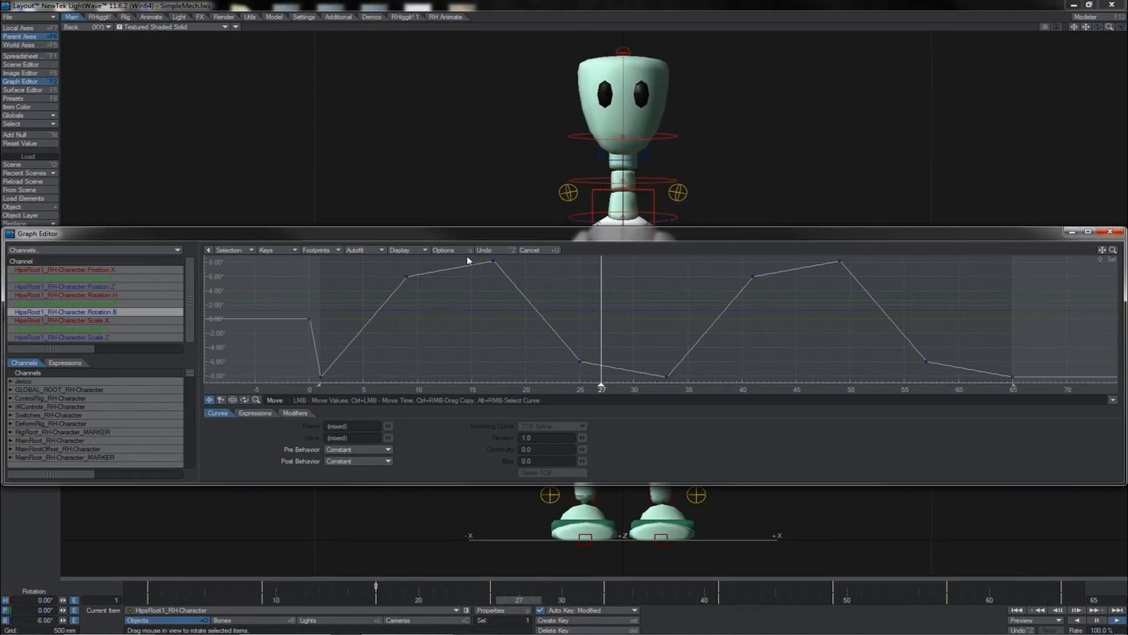
mouse_move(498, 263)
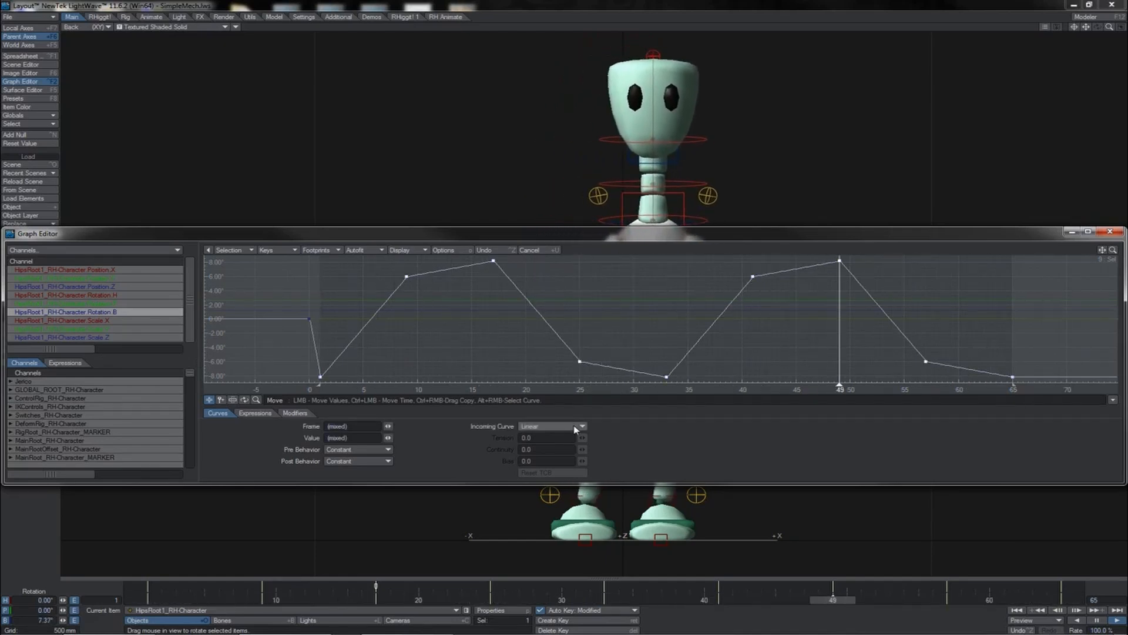
left_click(575, 427)
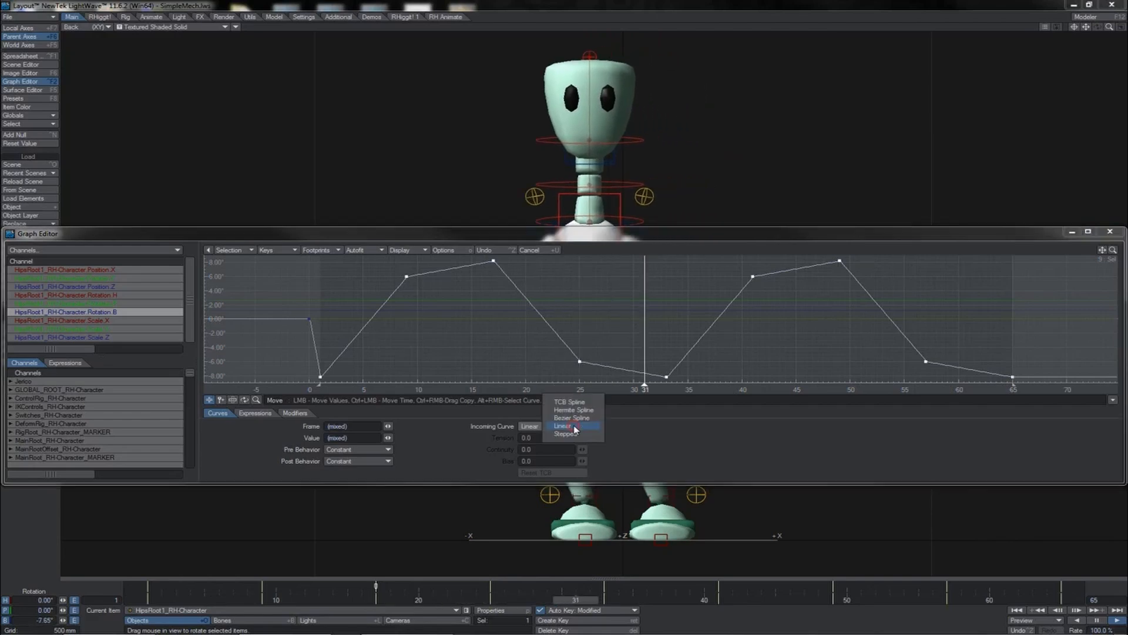
left_click(570, 402)
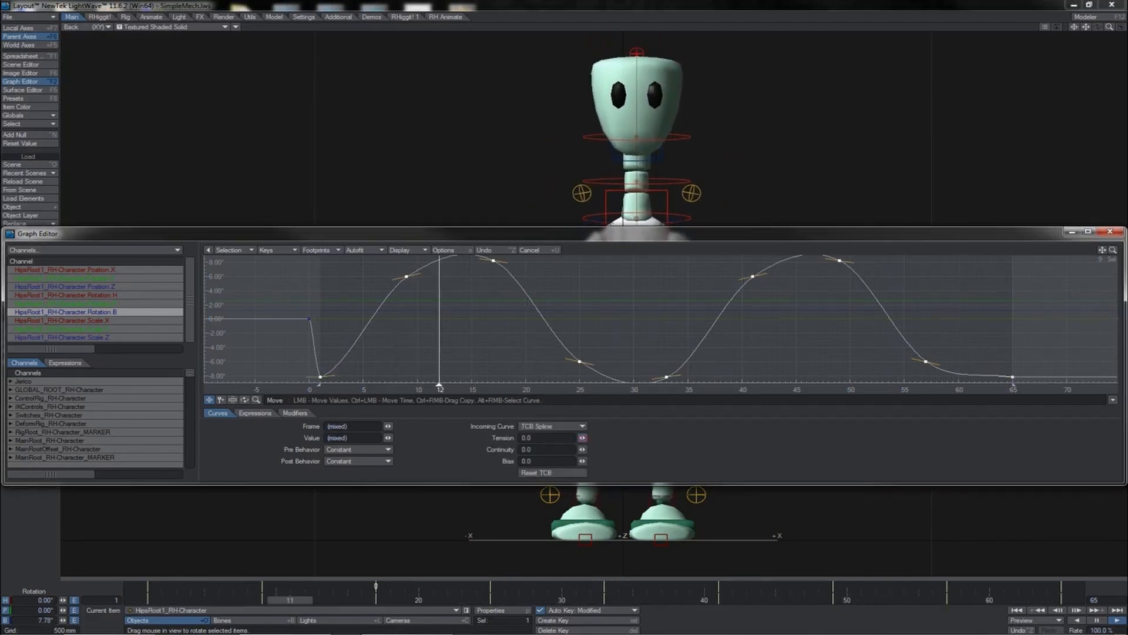
left_click_drag(581, 438, 617, 438)
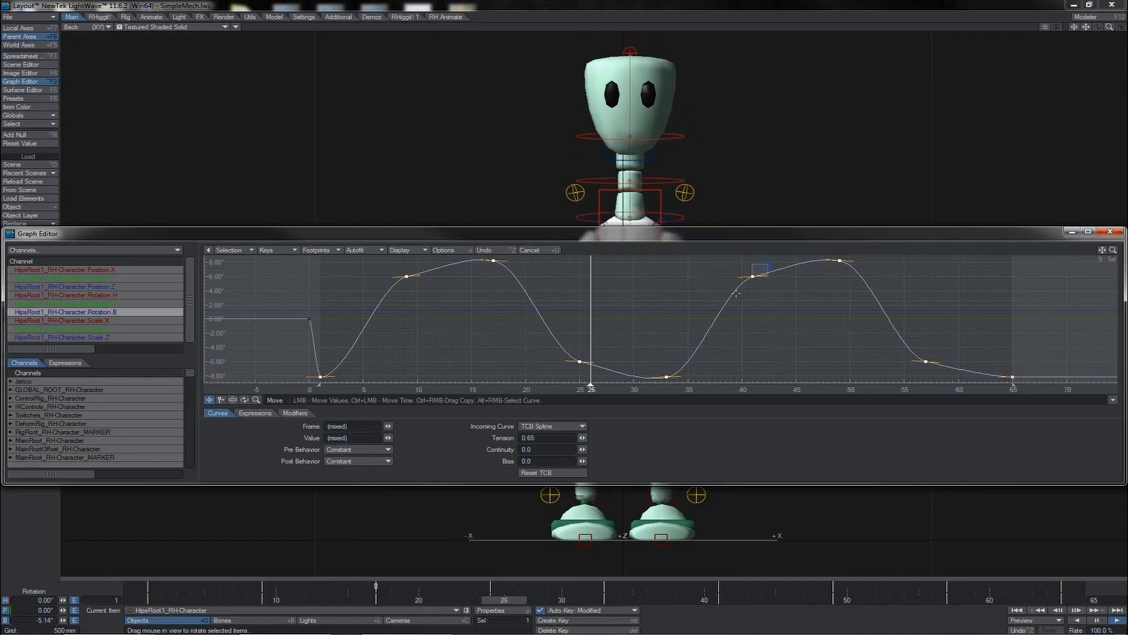
- Select the hips bank keys at frames 9, 25, 41 and 57, set their tension to 0.255, and close the Graph Editor
left_click(753, 276)
left_click(580, 361, "shift")
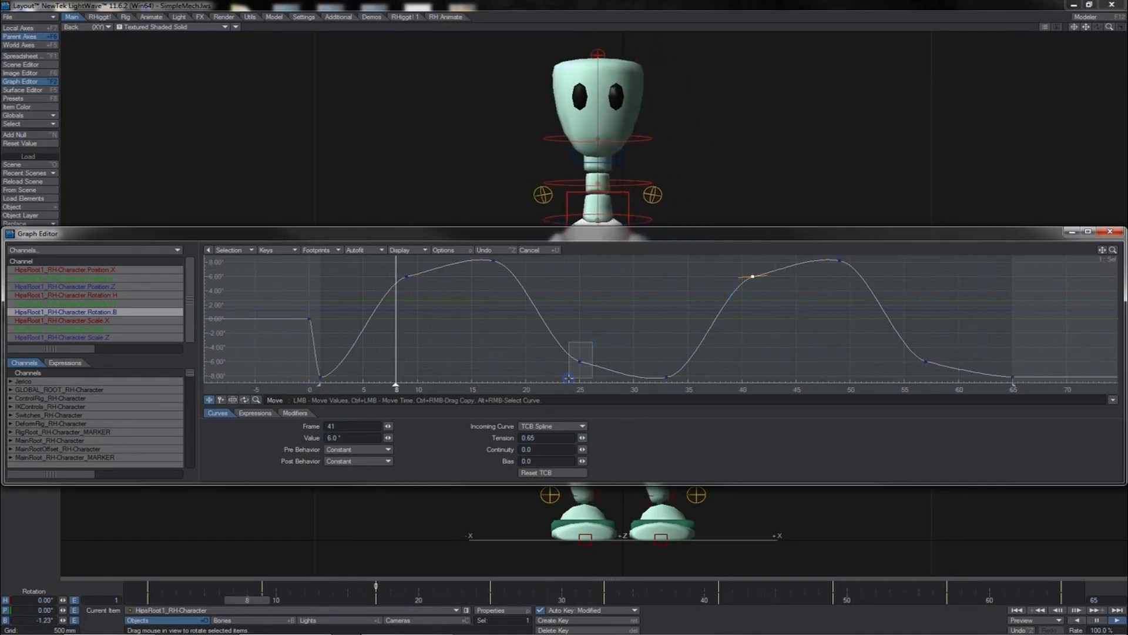
left_click_drag(393, 273, 393, 273, "shift")
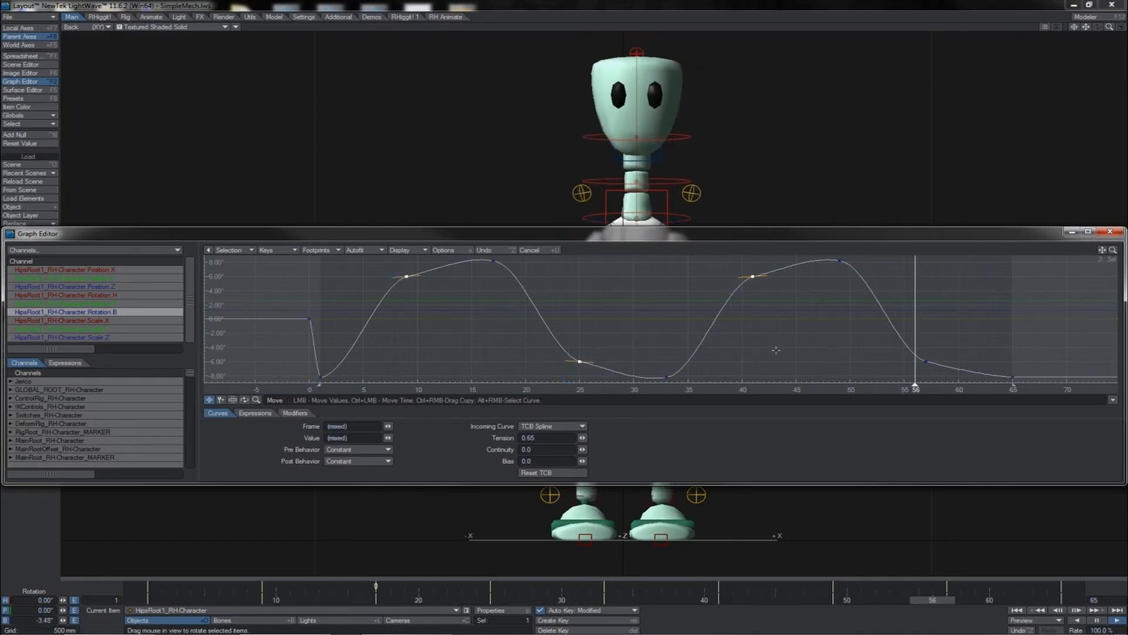
left_click(924, 362, "shift")
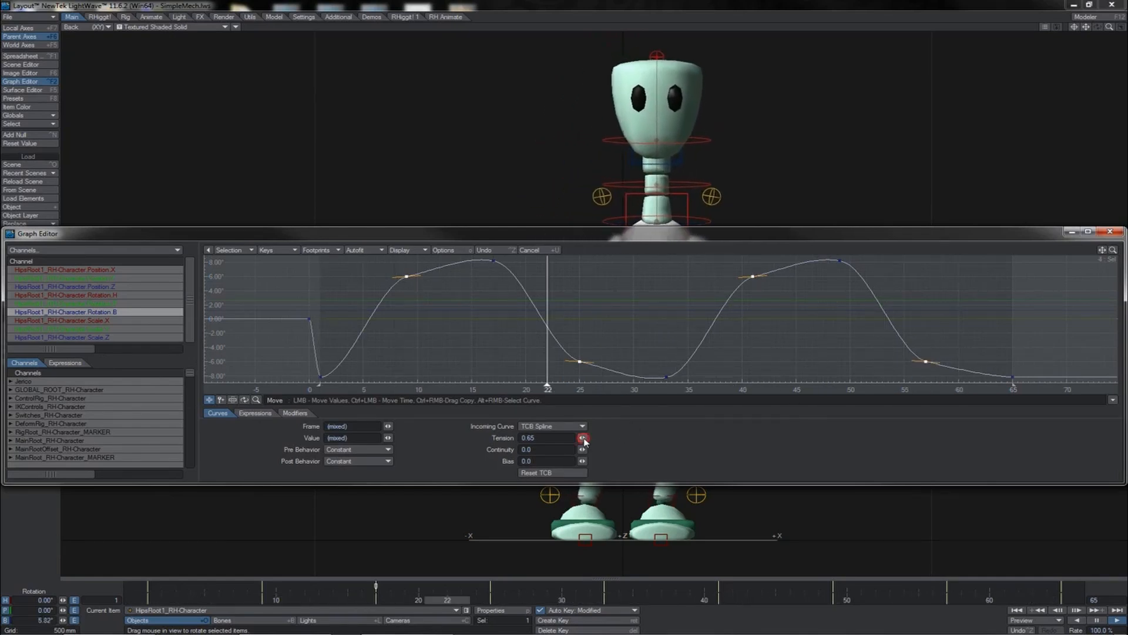
left_click_drag(576, 437, 537, 438)
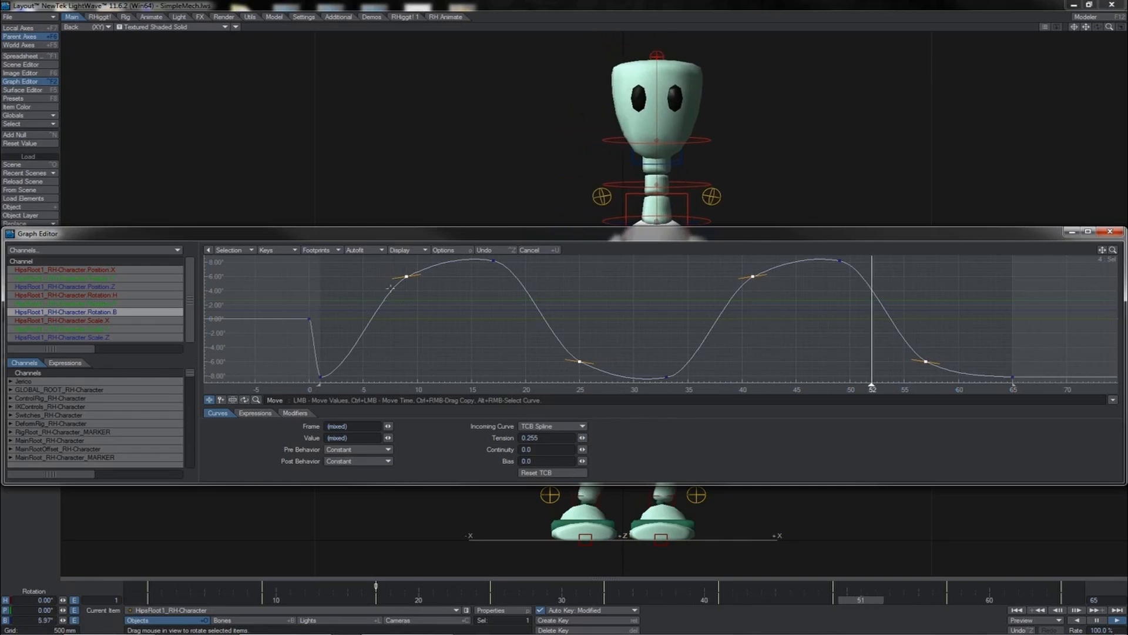
left_click(1107, 231)
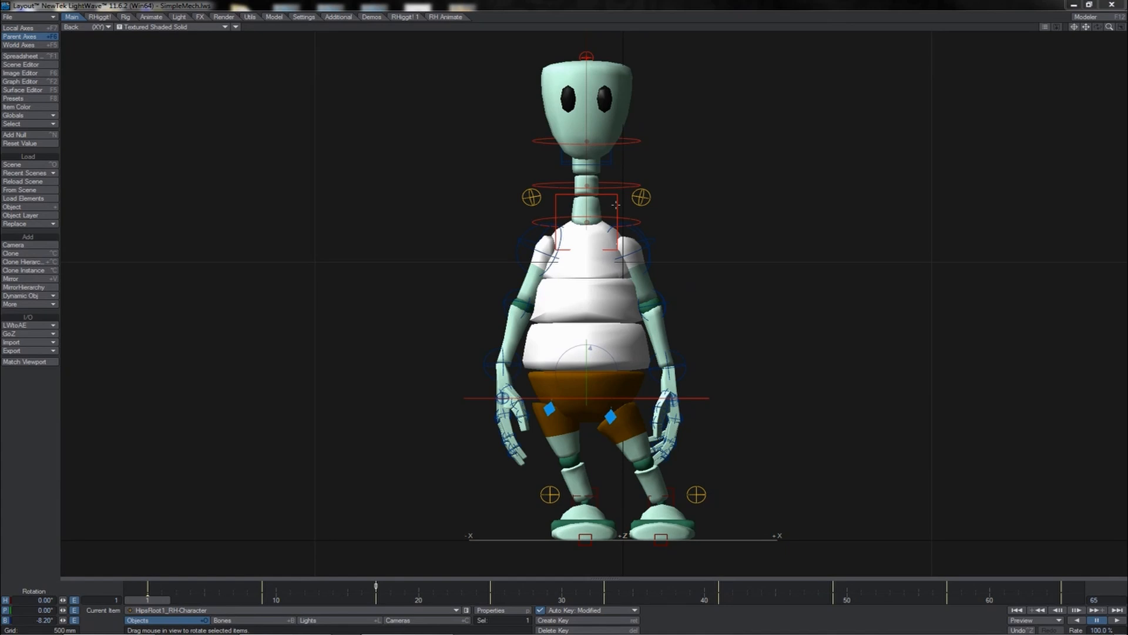
- Select the spine IK control and try rotating it sideways, undoing the rotation
left_click(616, 204)
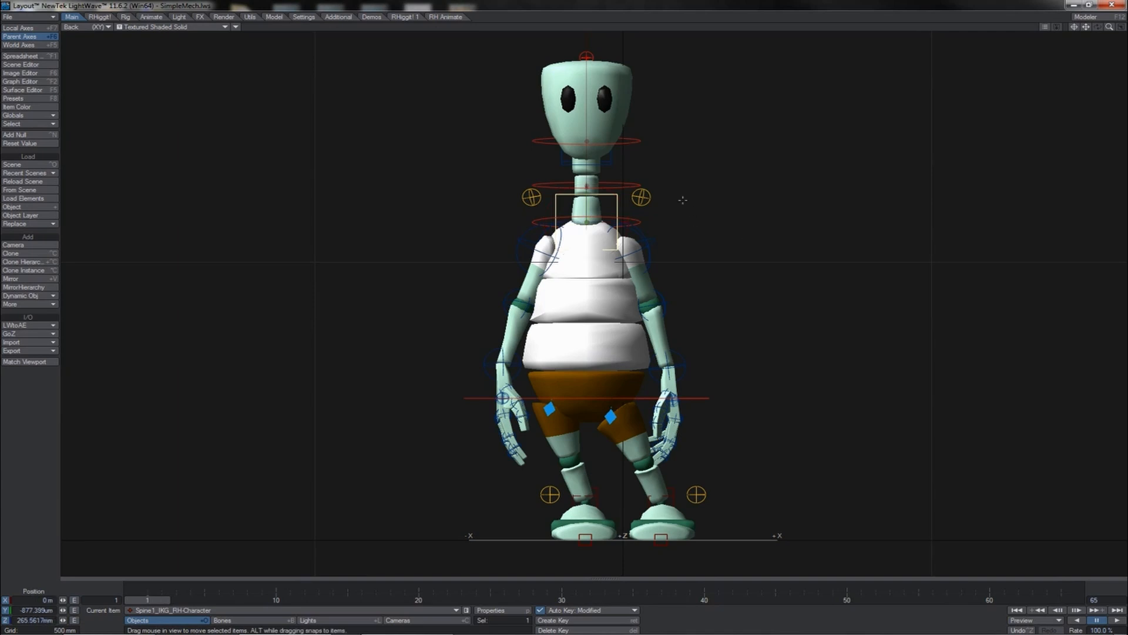
left_click_drag(682, 201, 649, 198)
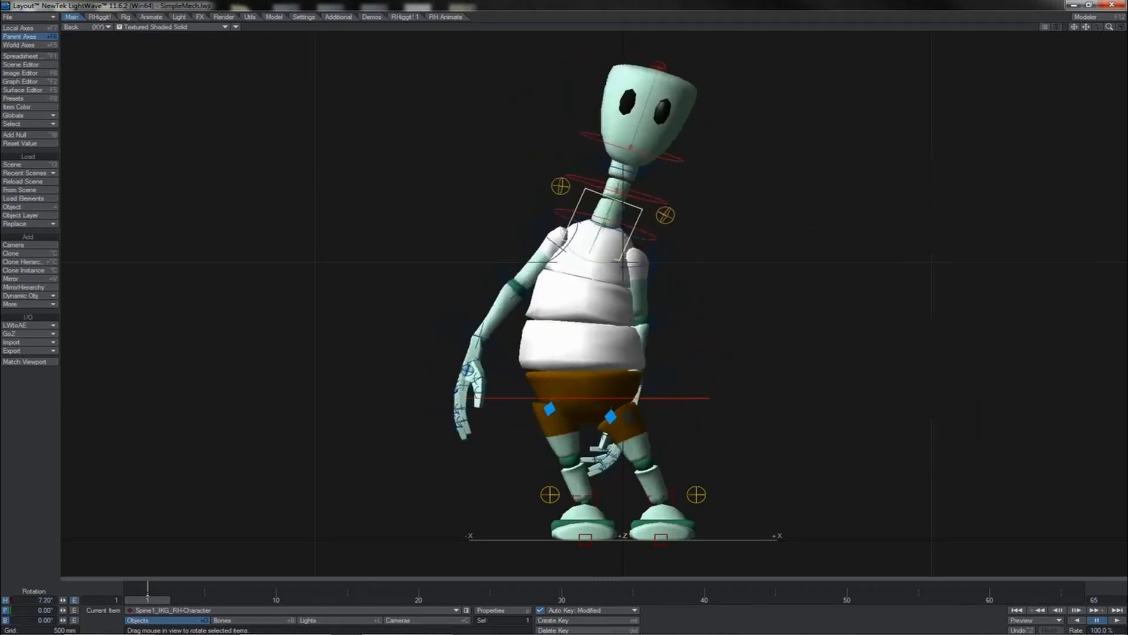
key("z")
key("z")
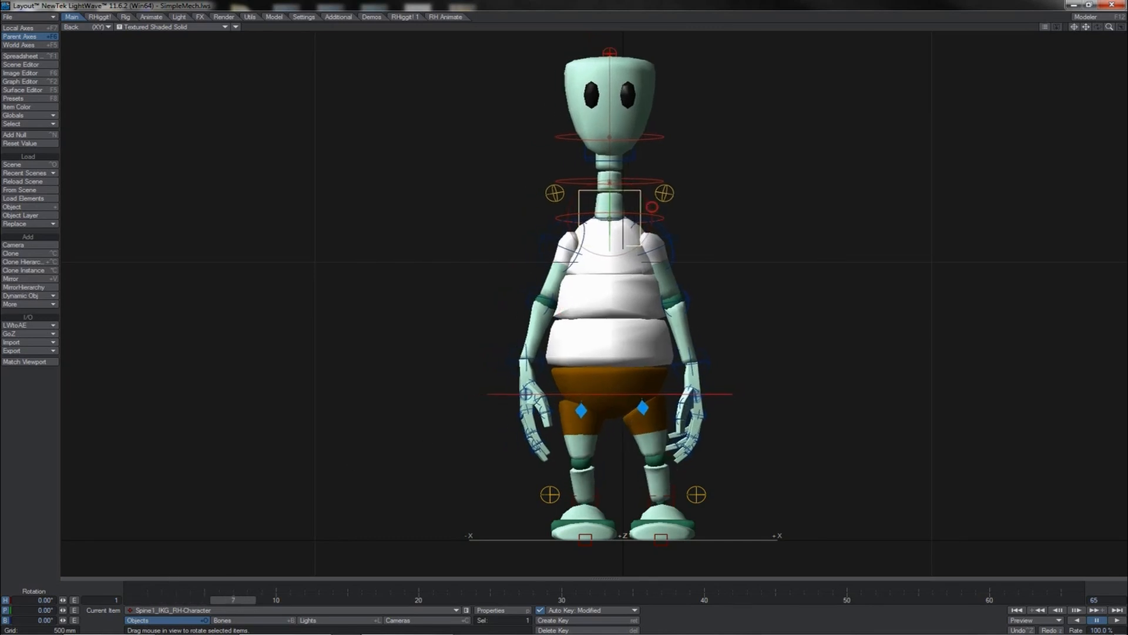
- Drag the spine control sideways, delete its key at the current frame, and return to frame 1
key("t")
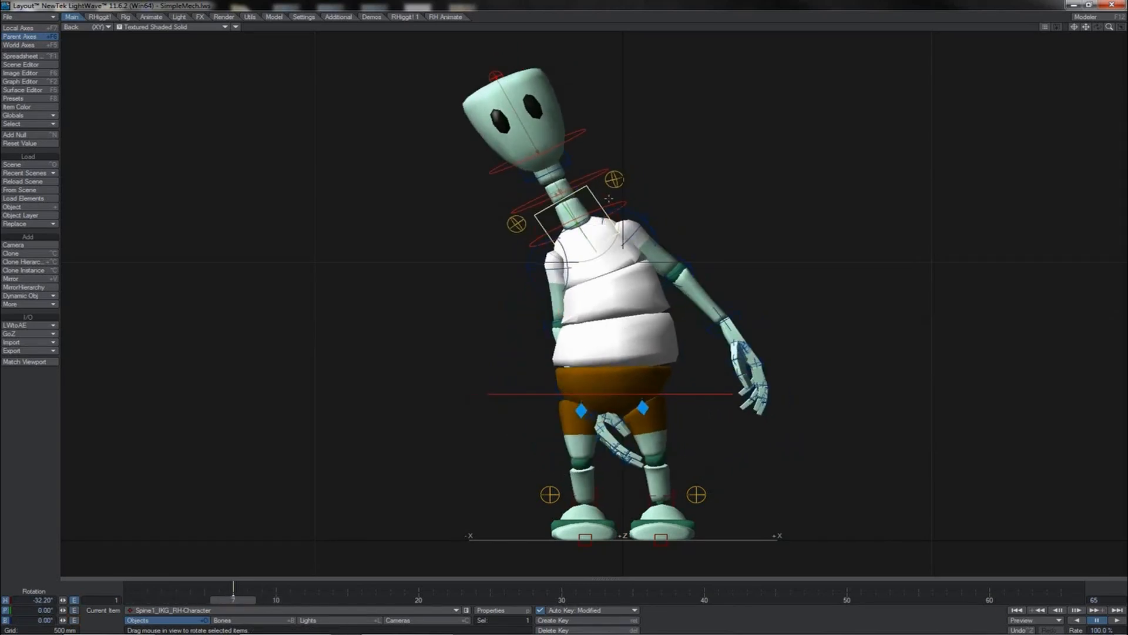
left_click_drag(608, 198, 617, 227)
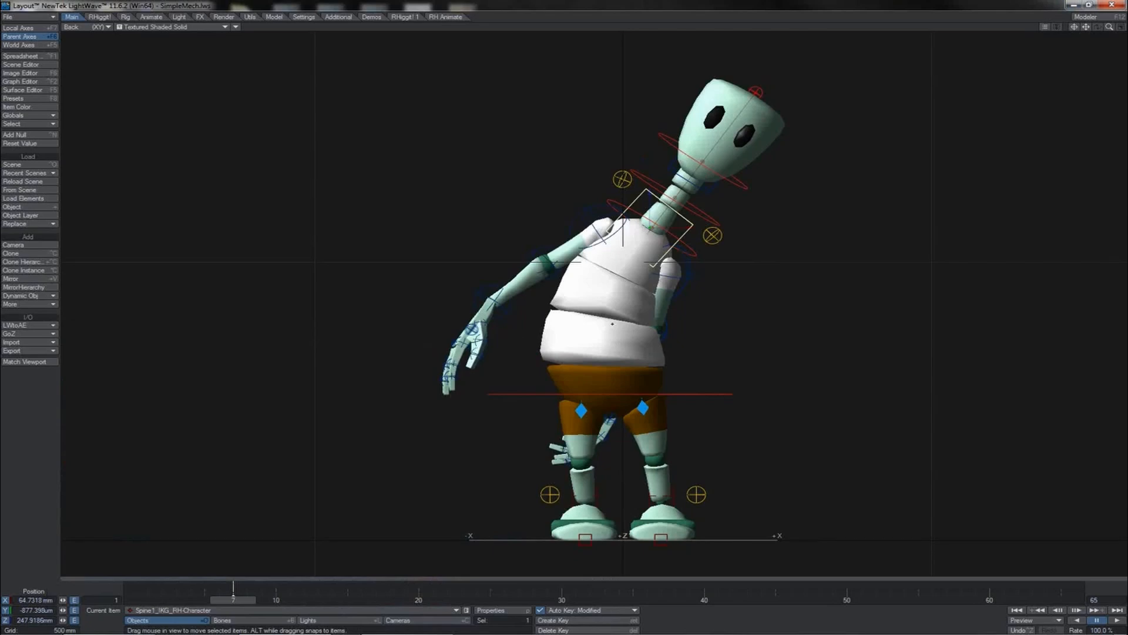
key("Delete")
key("Return")
left_click(1017, 611)
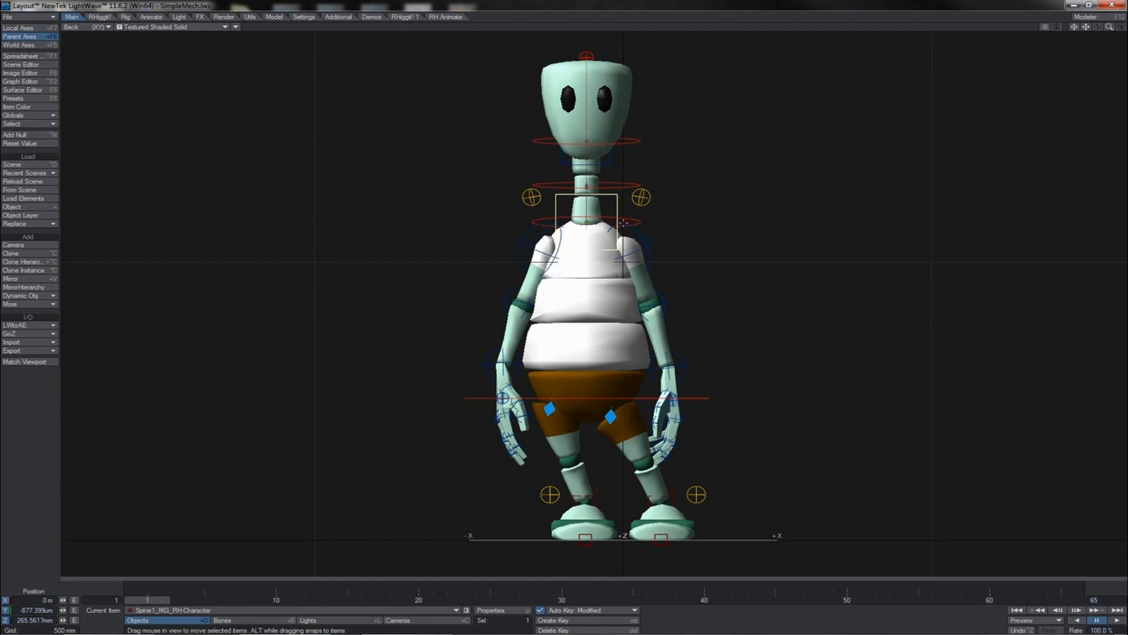
- Scrub through frames 11 and 17 to review the spine's sideways sway, returning to frame 1
left_click_drag(624, 223, 661, 228)
key("y")
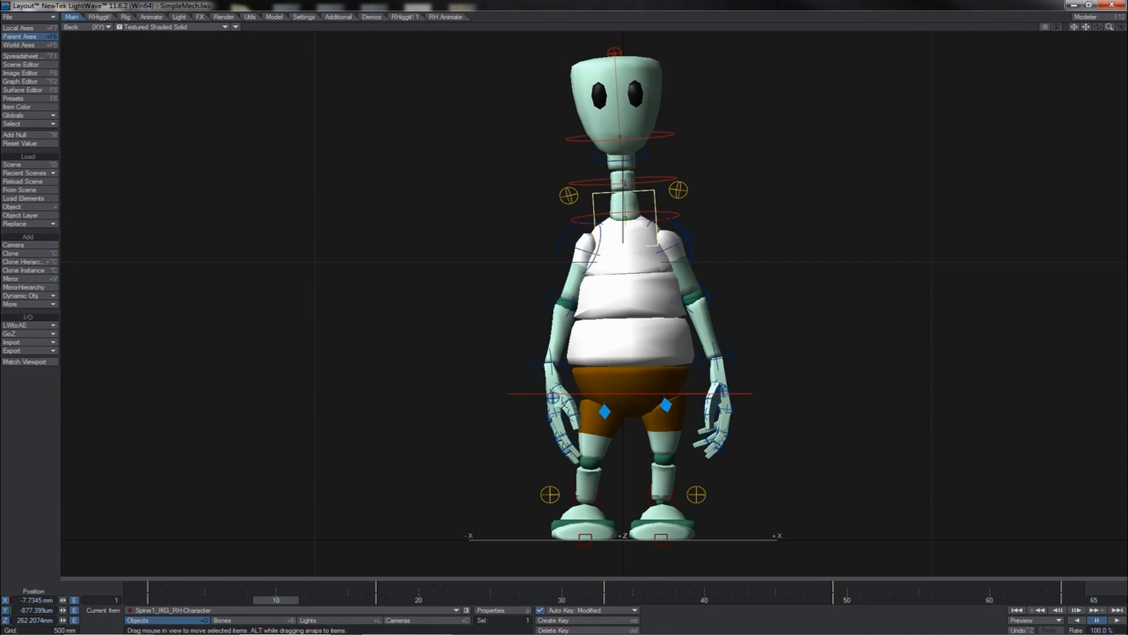
left_click(386, 600)
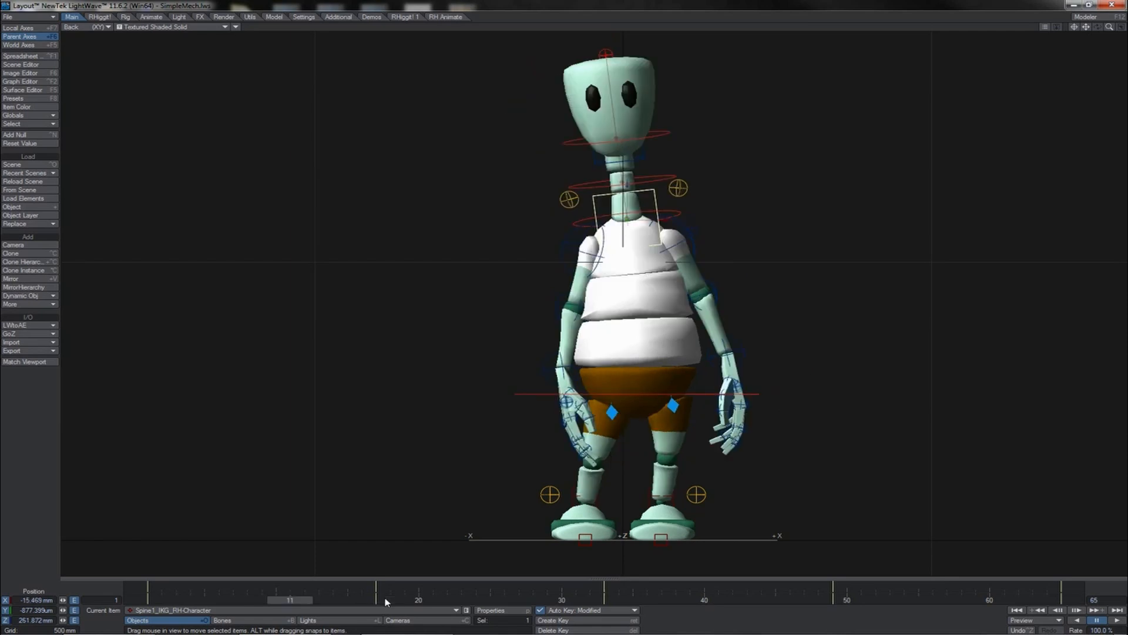
left_click(386, 599)
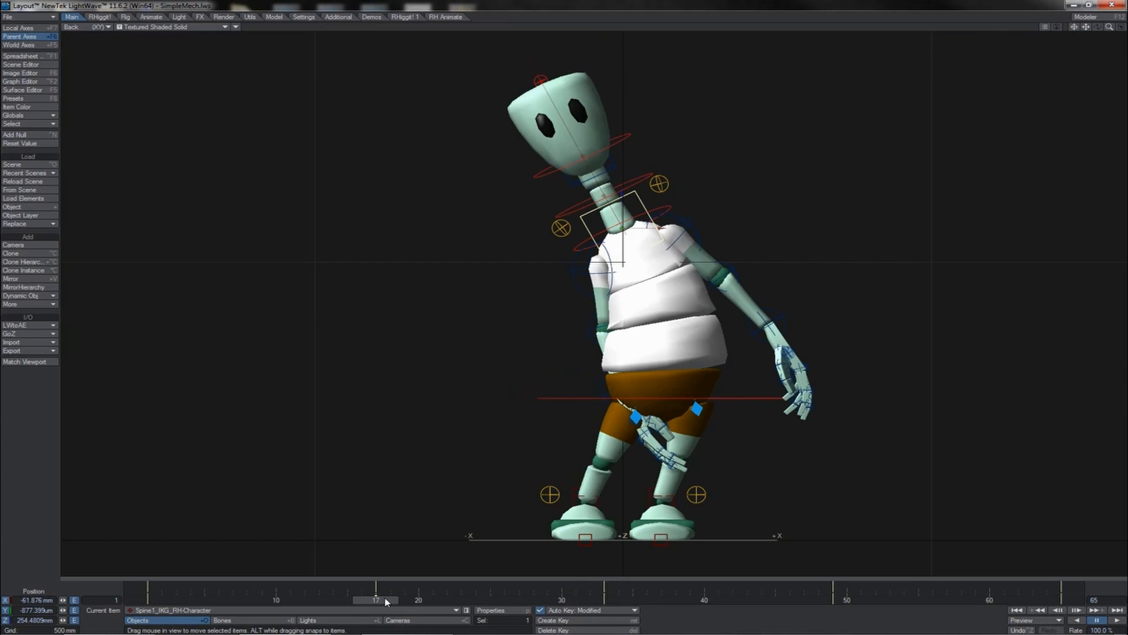
key("shift+Left")
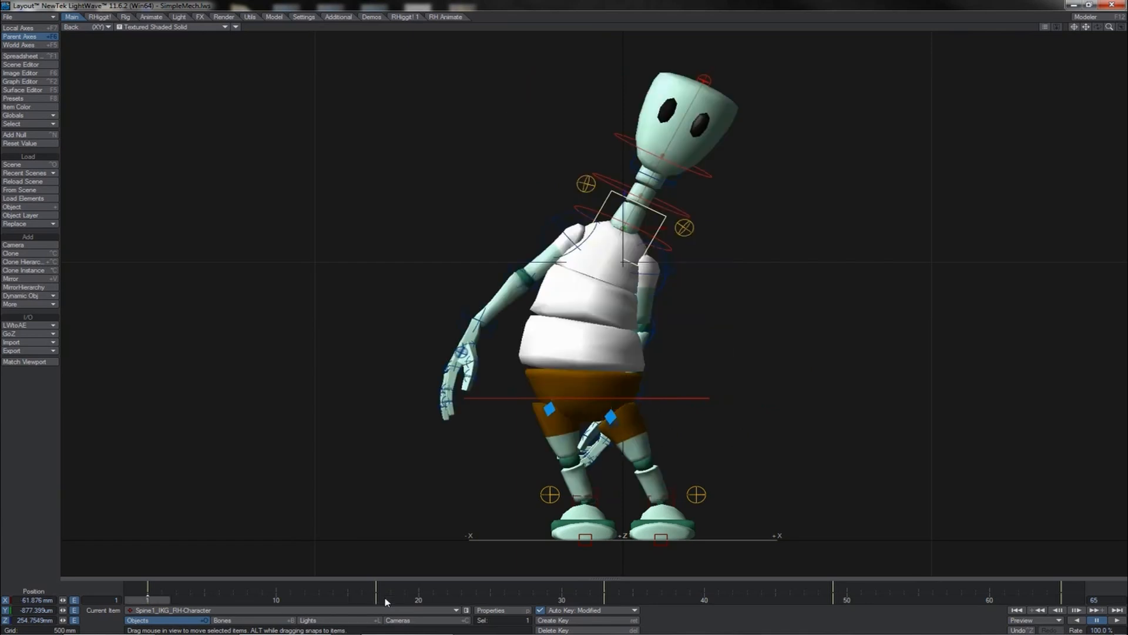
- Create motion keys for the spine control from its poses at frames 1 and 17
key("Return")
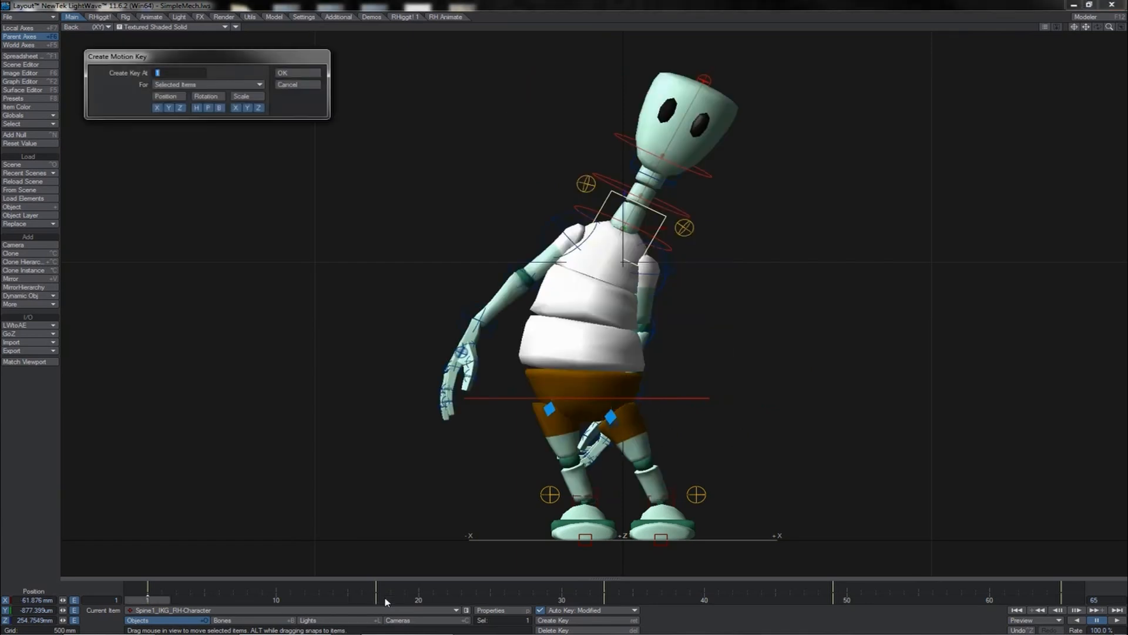
key("Return")
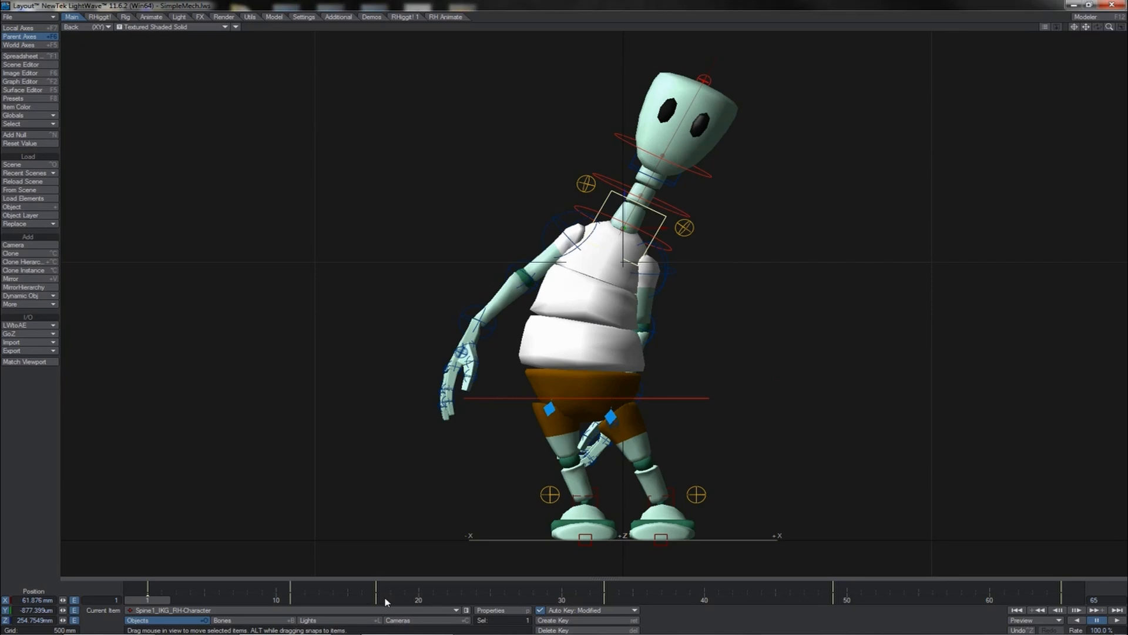
key("shift+Right")
key("shift+Right")
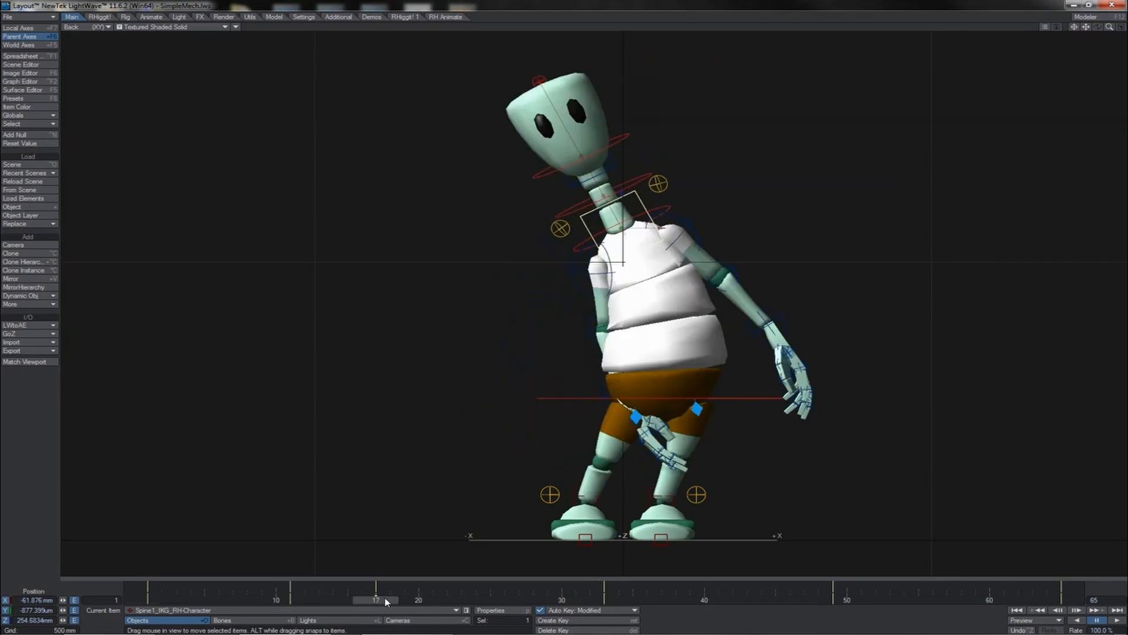
key("Return")
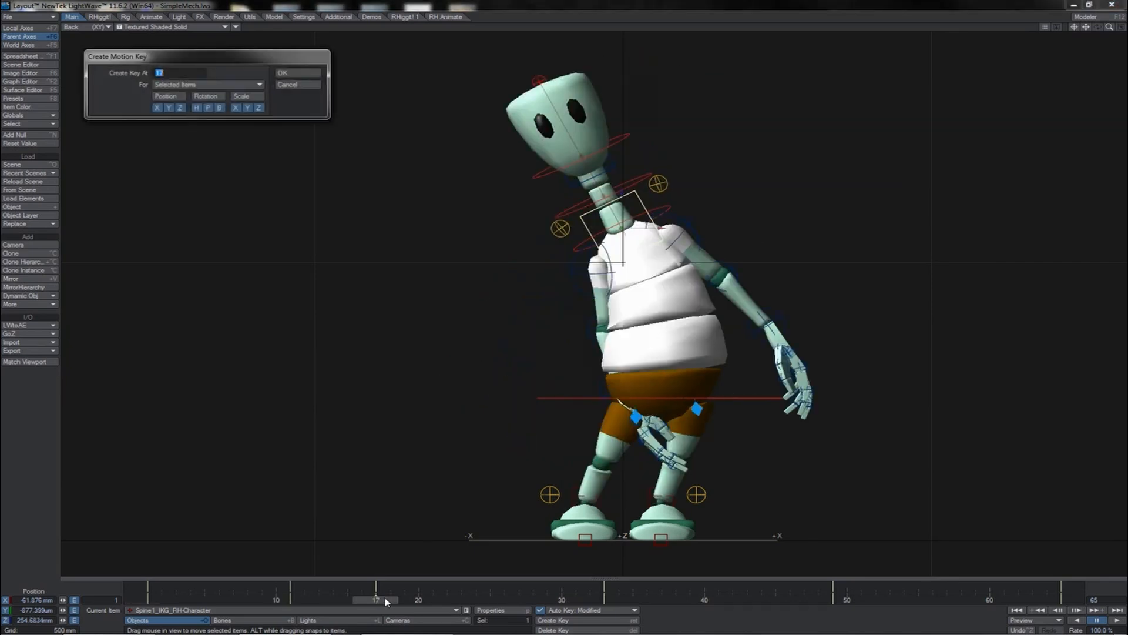
key("Return")
- Create spine hold keys at frames 43 and 59, copying the poses at frames 33 and 49
key("shift+Right")
key("shift+Right")
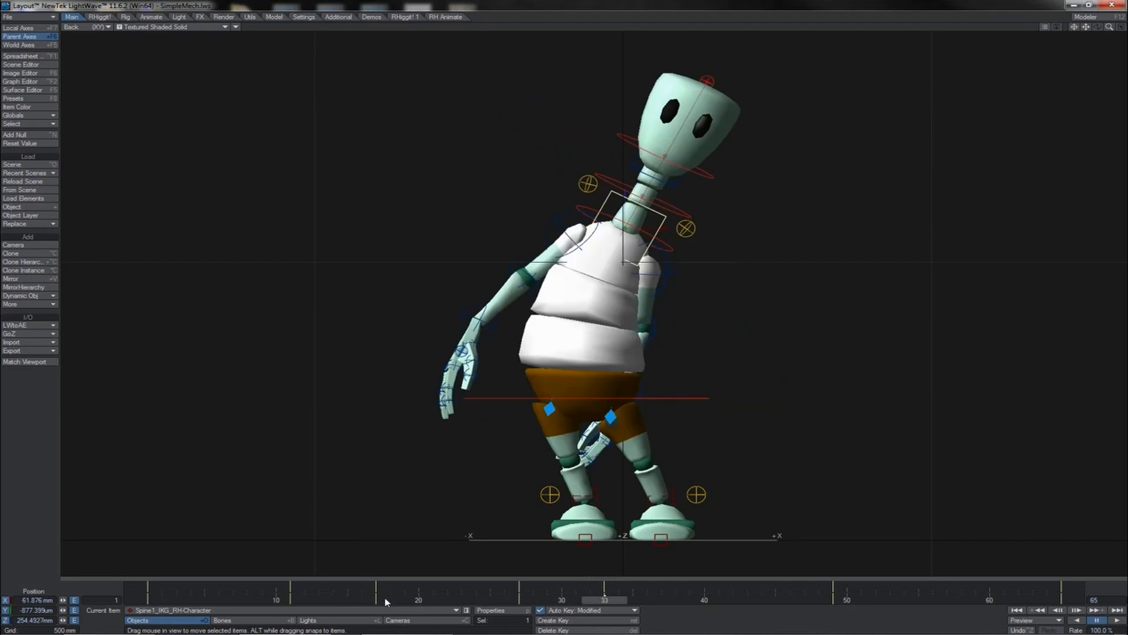
key("Return")
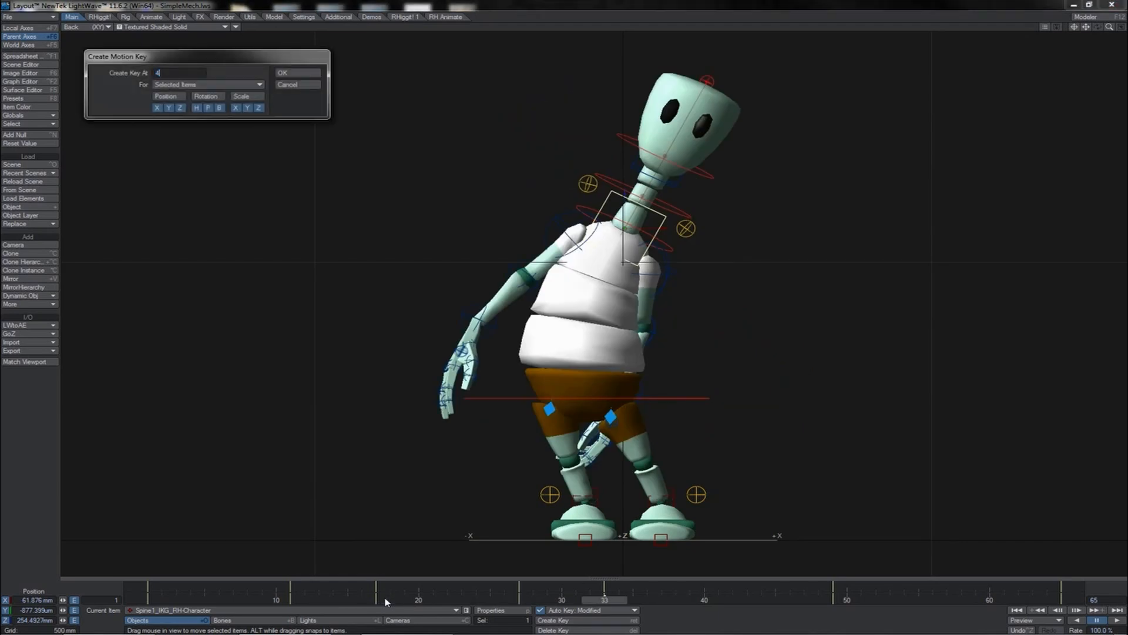
type("43")
key("Return")
key("shift+Right")
key("shift+Right")
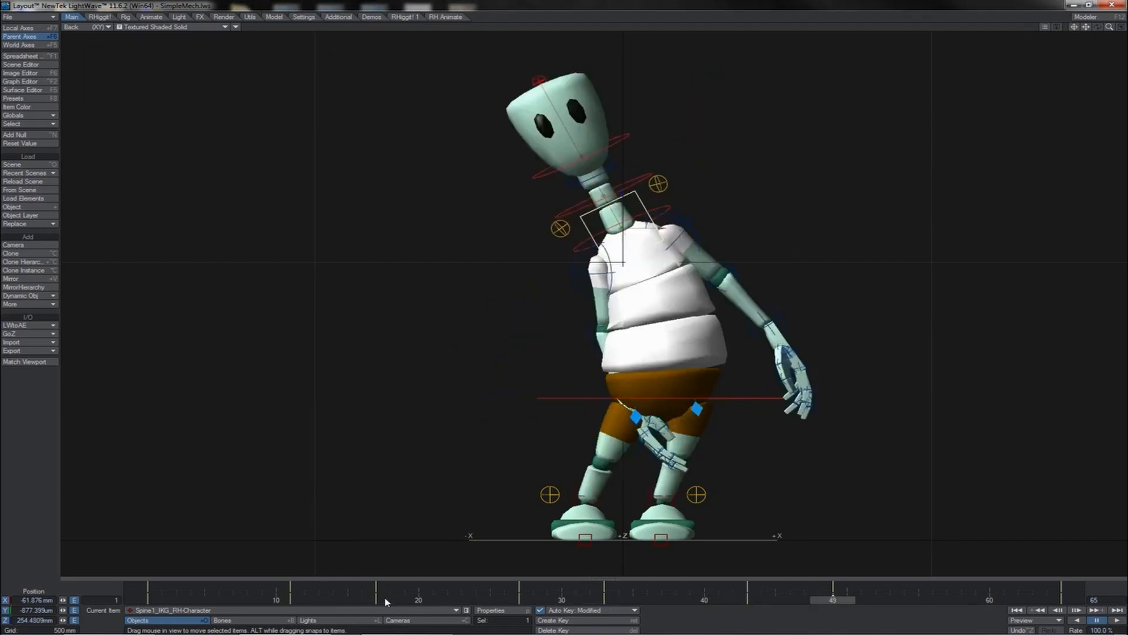
key("Return")
type("59")
key("Return")
- In the Graph Editor, set all spine Position.X and Rotation.H keys' incoming curve to TCB Spline with tension 0.5, then close it
left_click_drag(828, 599, 1061, 599)
key("ctrl+F2")
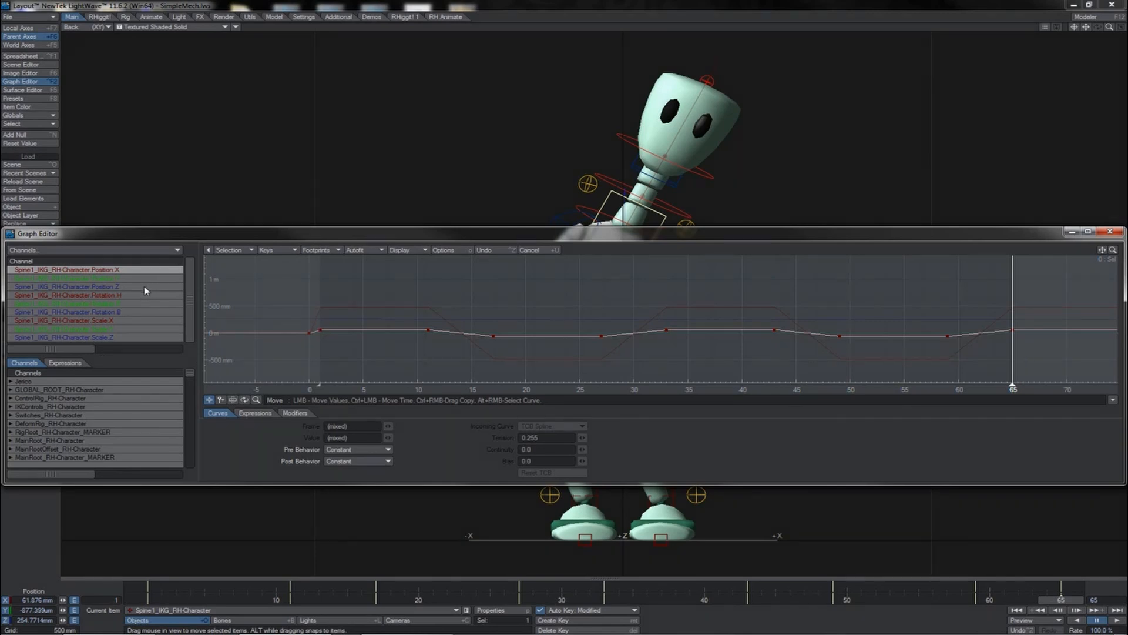
key("a")
left_click(142, 295, "ctrl")
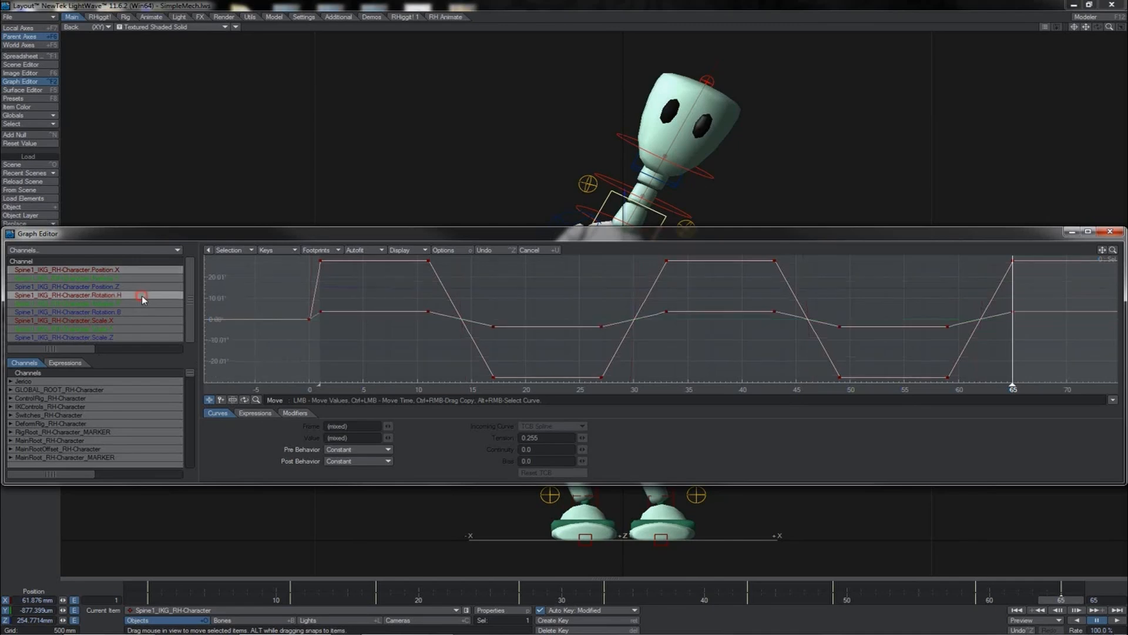
right_click_drag(1031, 271, 314, 381)
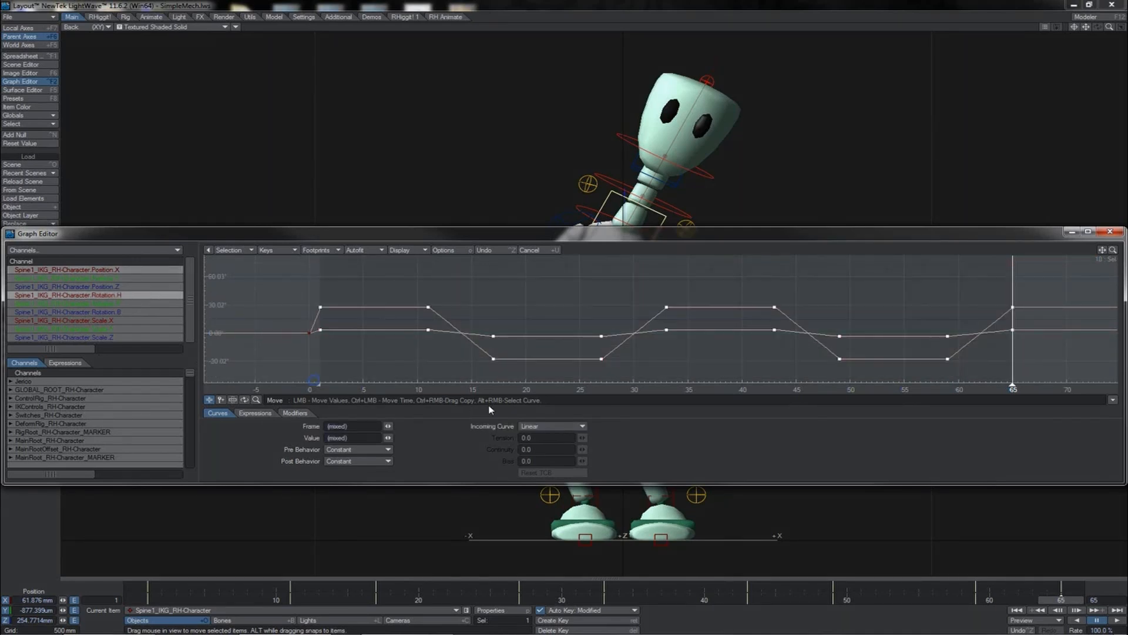
left_click(551, 427)
left_click(555, 402)
left_click(554, 439)
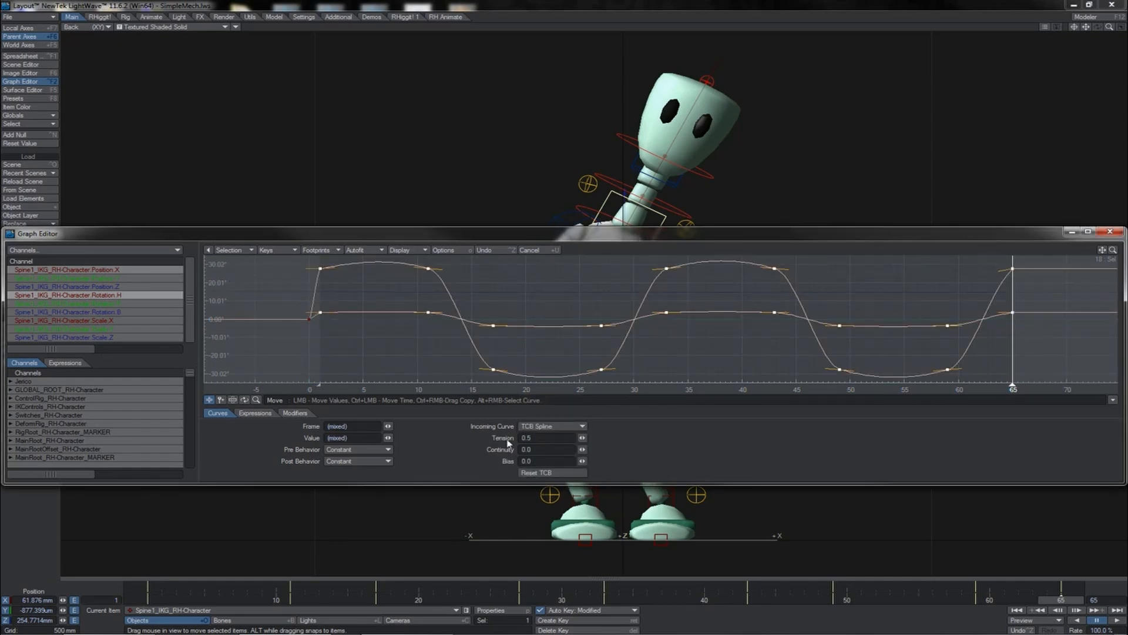
left_click(1109, 233)
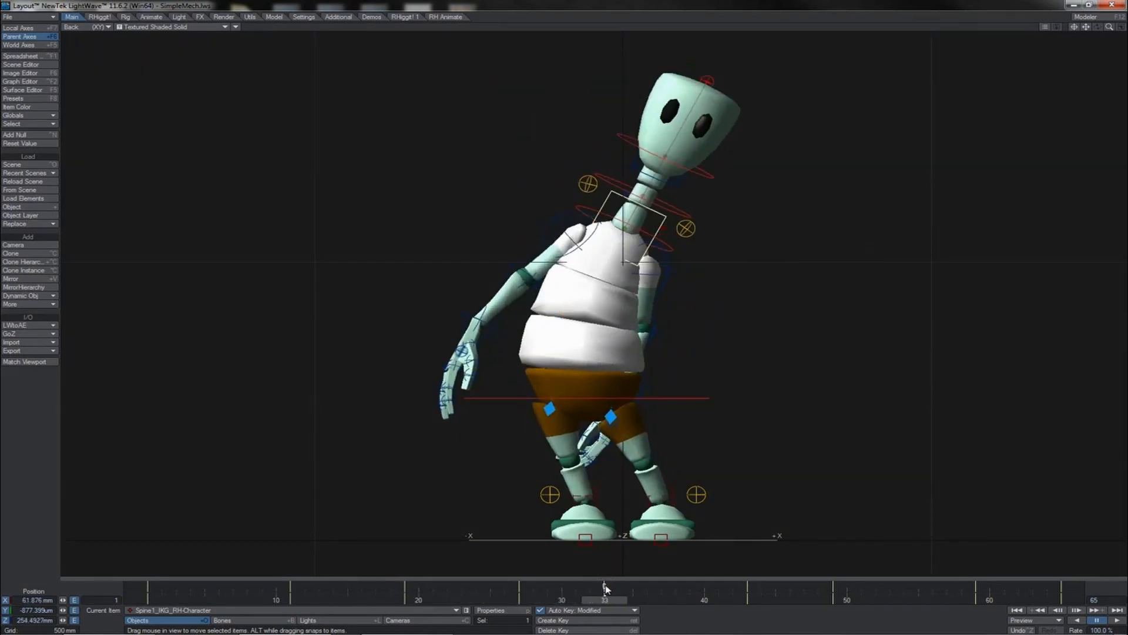
- Scrub through the timeline to review the spine sway
left_click_drag(604, 585, 834, 588)
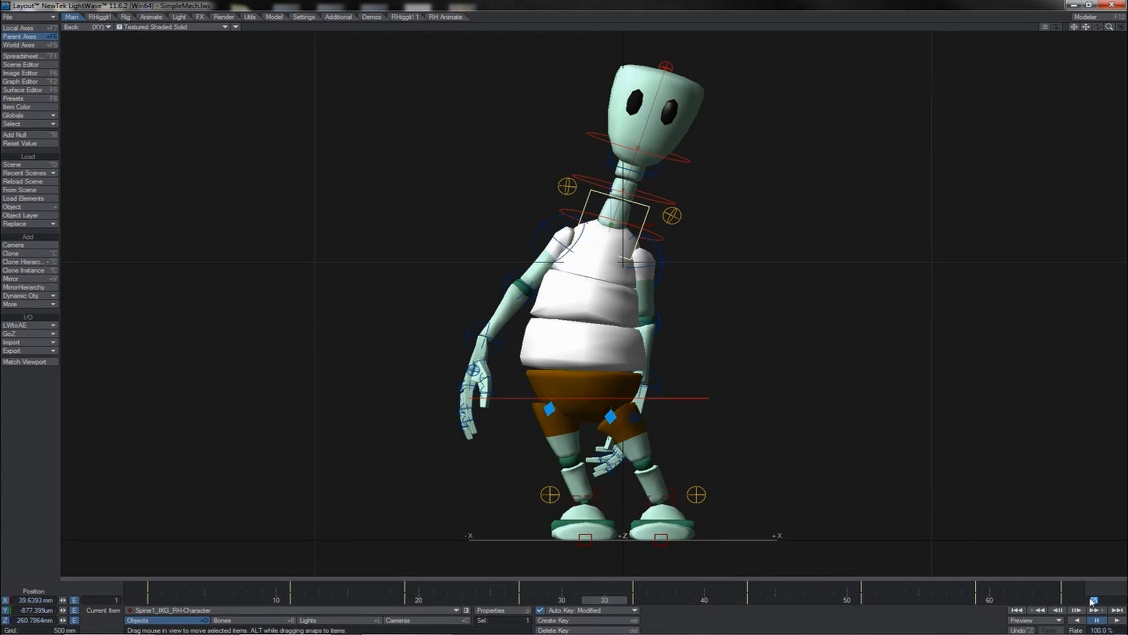
key("Return")
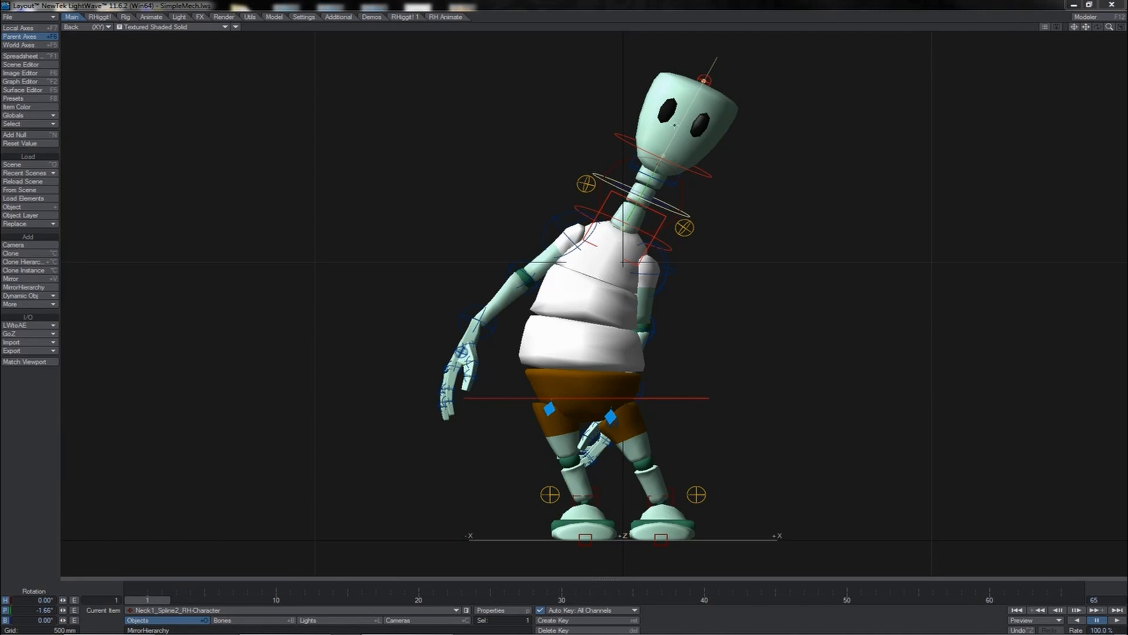
key("t")
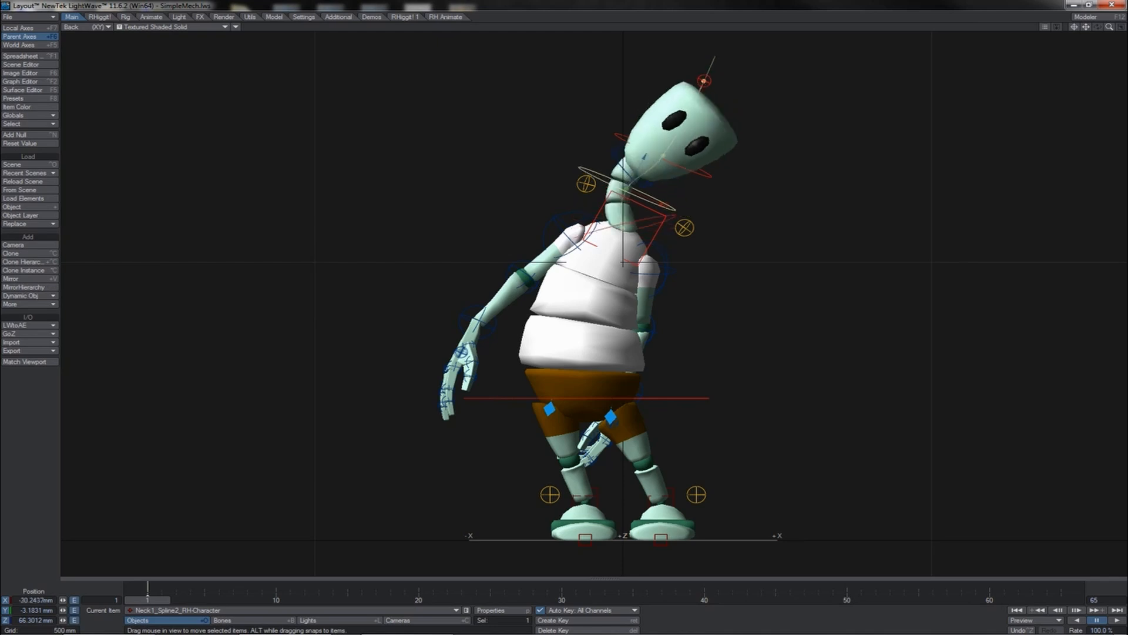
left_click_drag(664, 205, 688, 214)
key("ctrl+z")
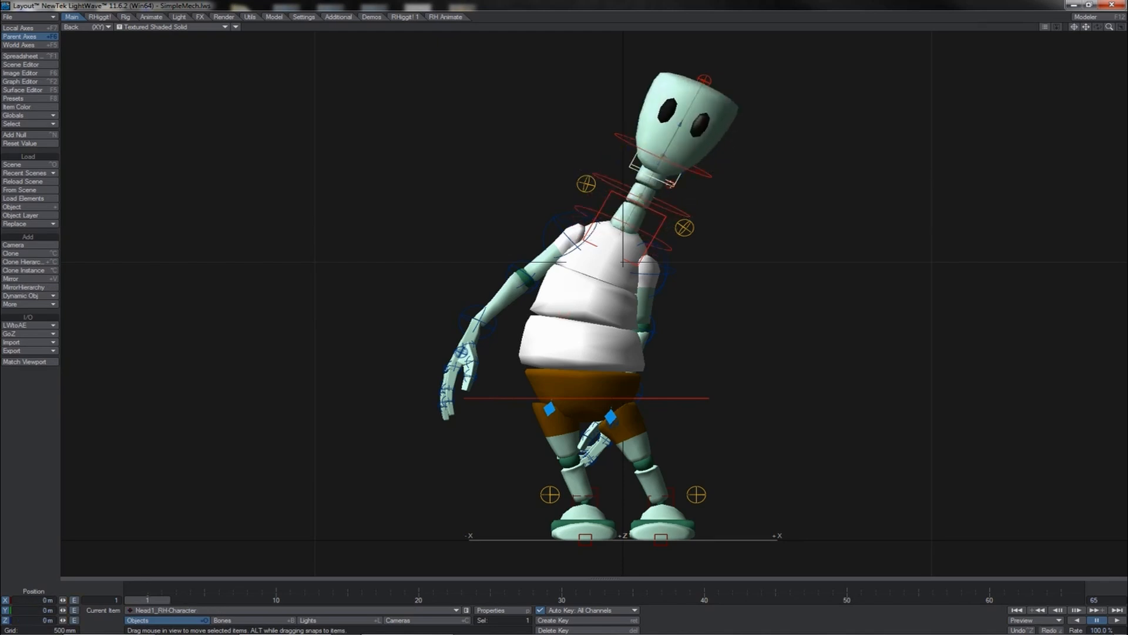
mouse_move(784, 205)
left_mouse_down()
mouse_move(564, 311)
mouse_move(783, 205)
left_mouse_up()
key("ctrl+z")
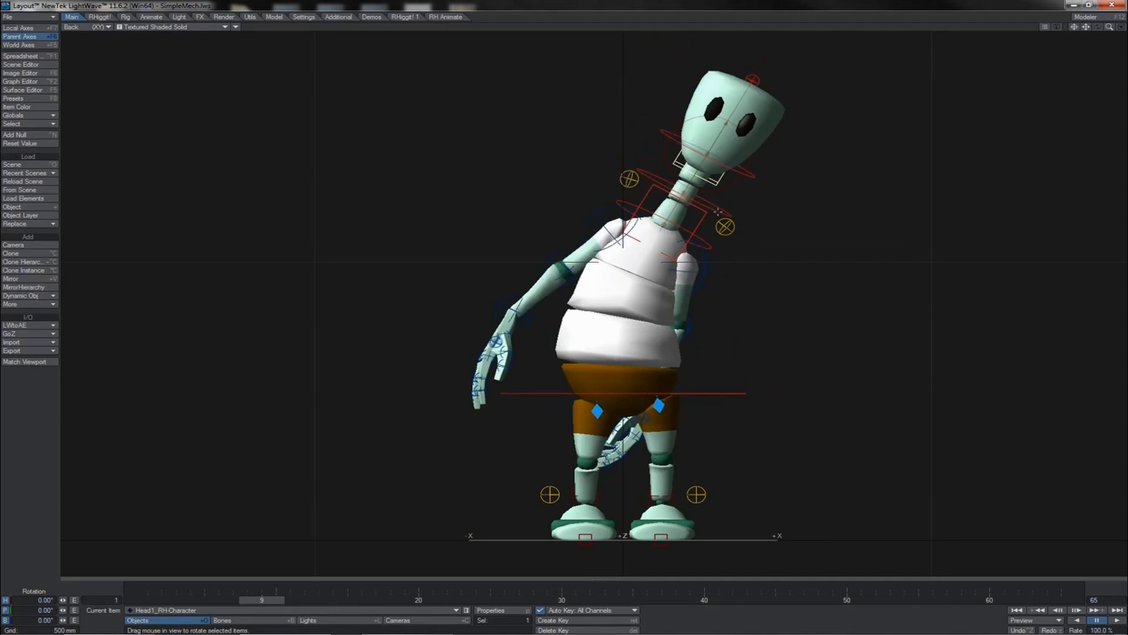
- At frame 15, shift the two neck spline controls sideways and rotate the head to tilt it
left_click(733, 208)
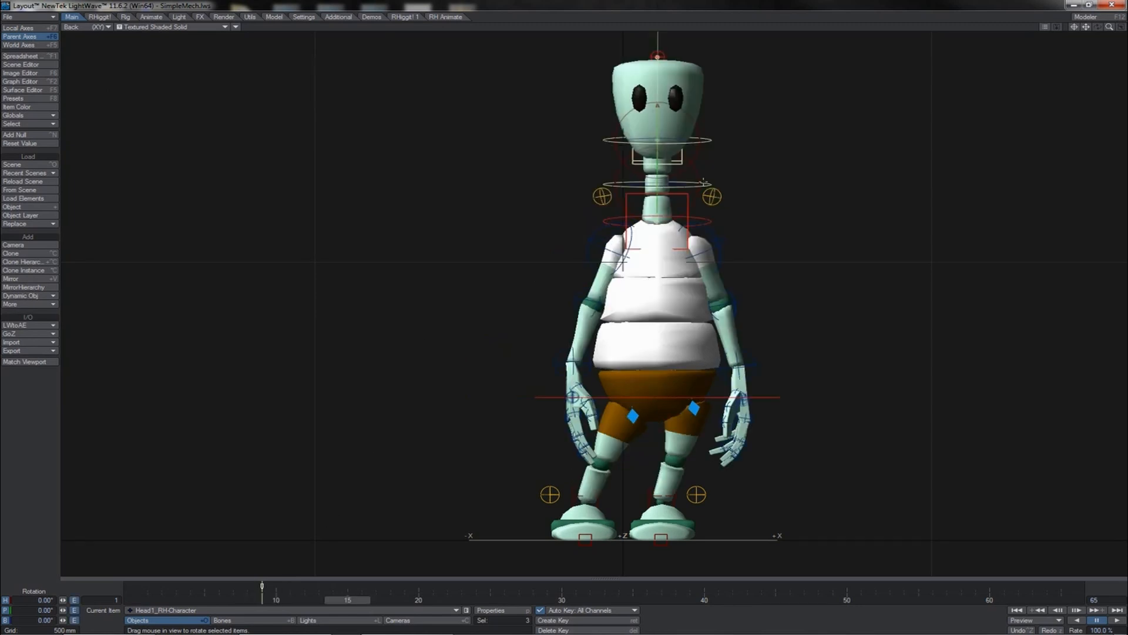
left_click(704, 182)
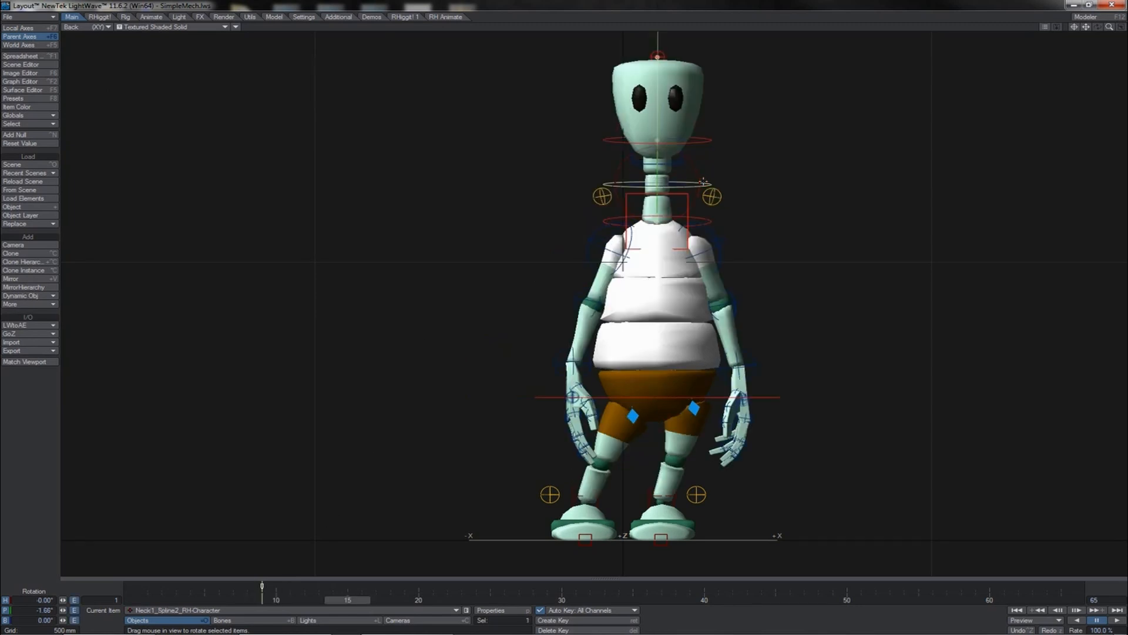
left_click(712, 142)
key("t")
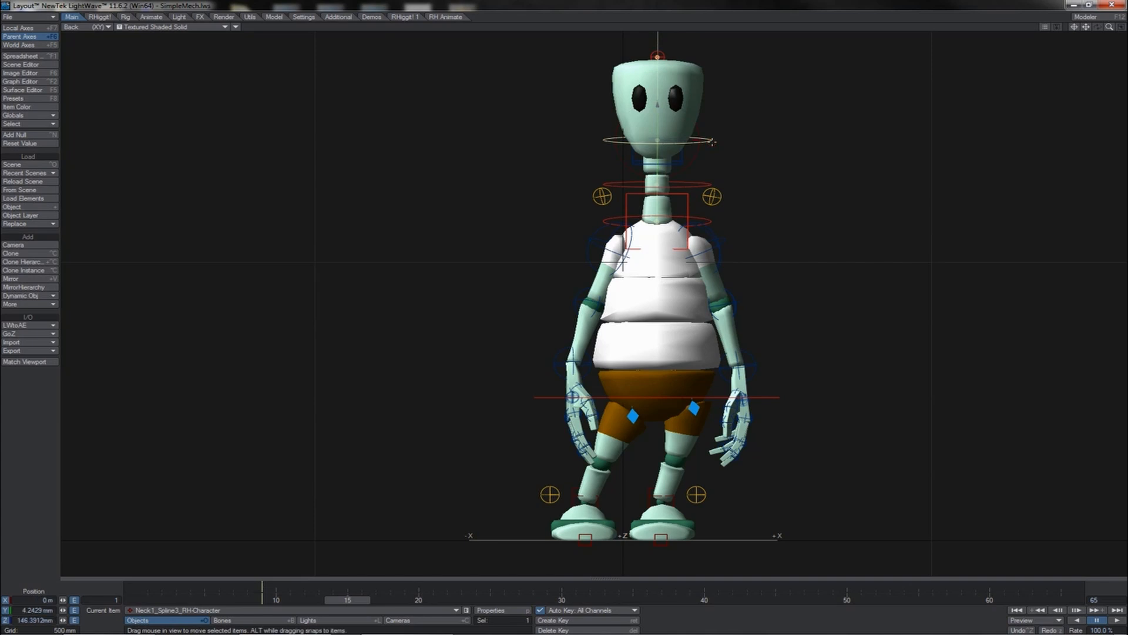
left_click_drag(697, 142, 672, 142)
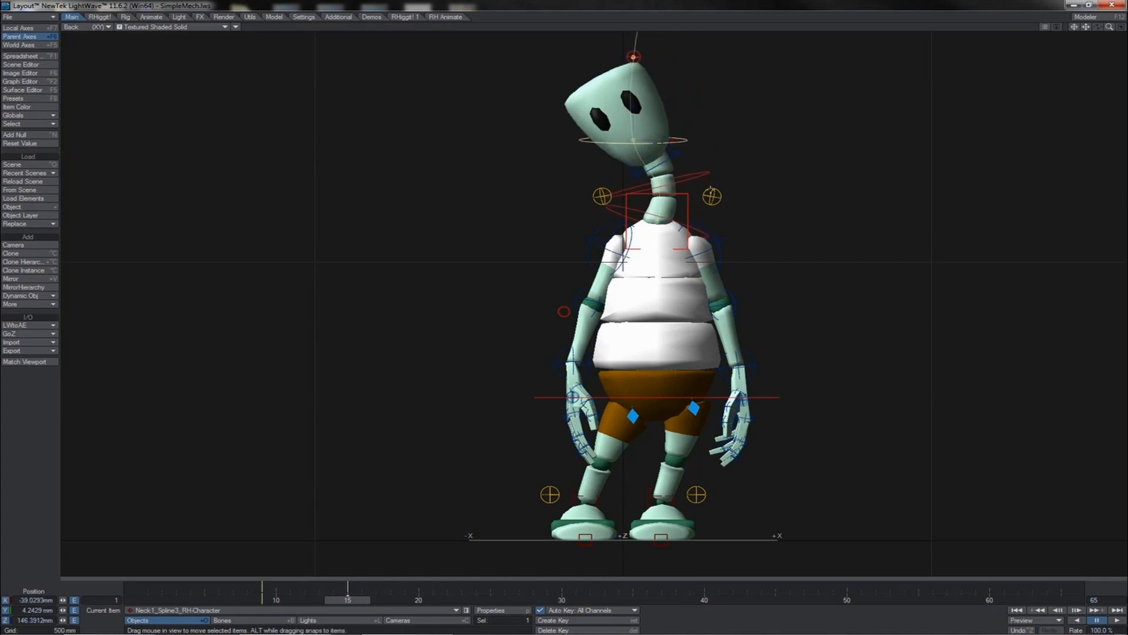
left_click(694, 172)
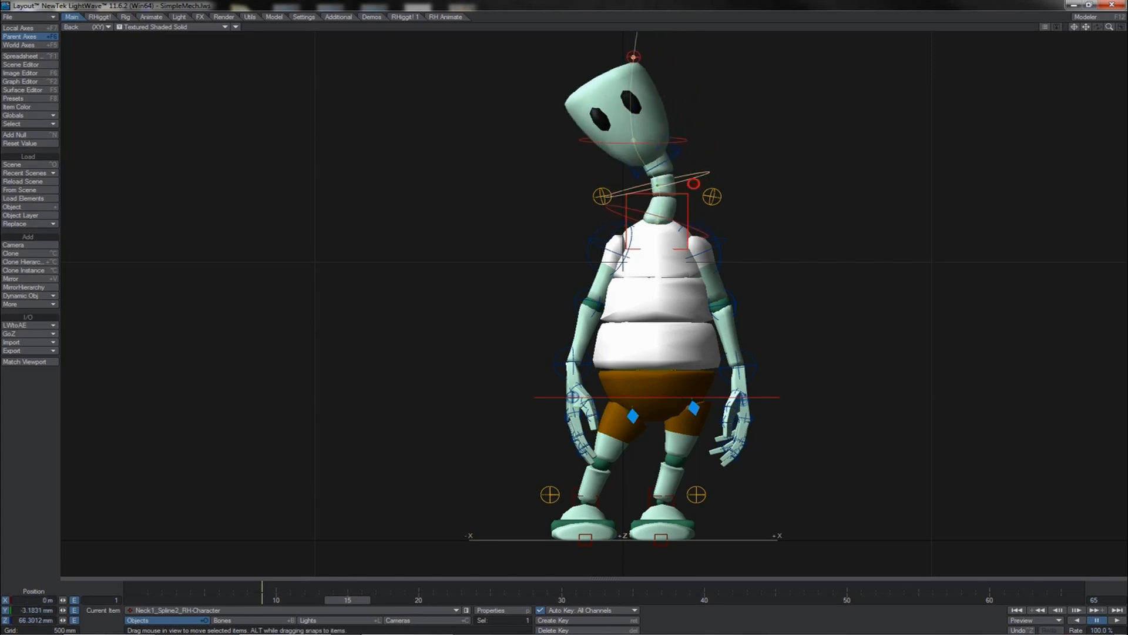
left_click_drag(694, 183, 664, 151)
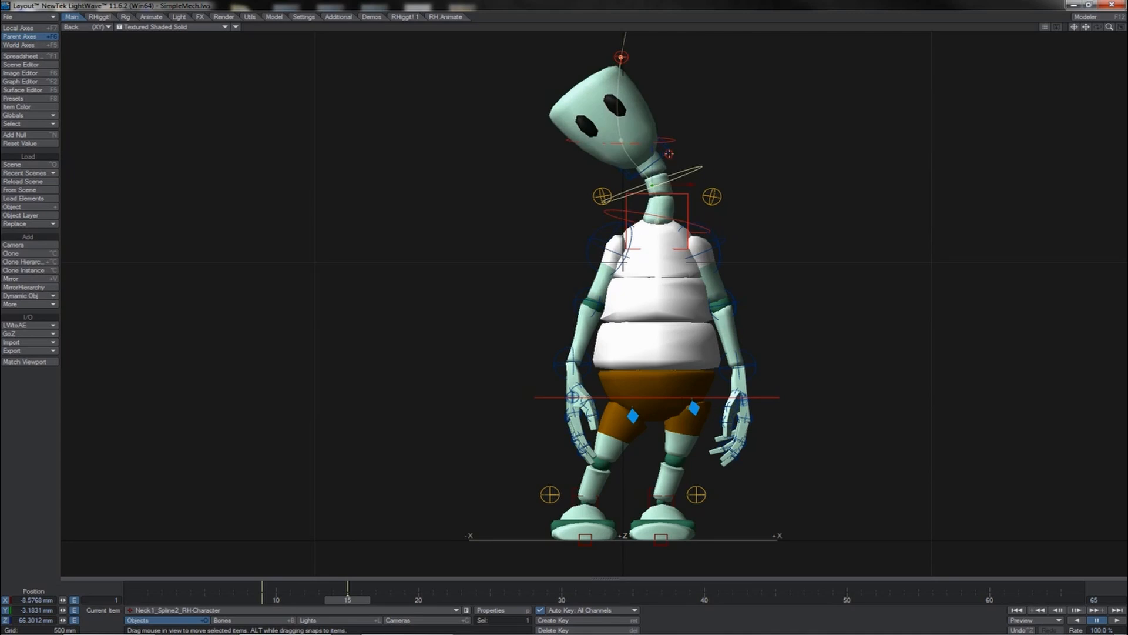
left_click(669, 154)
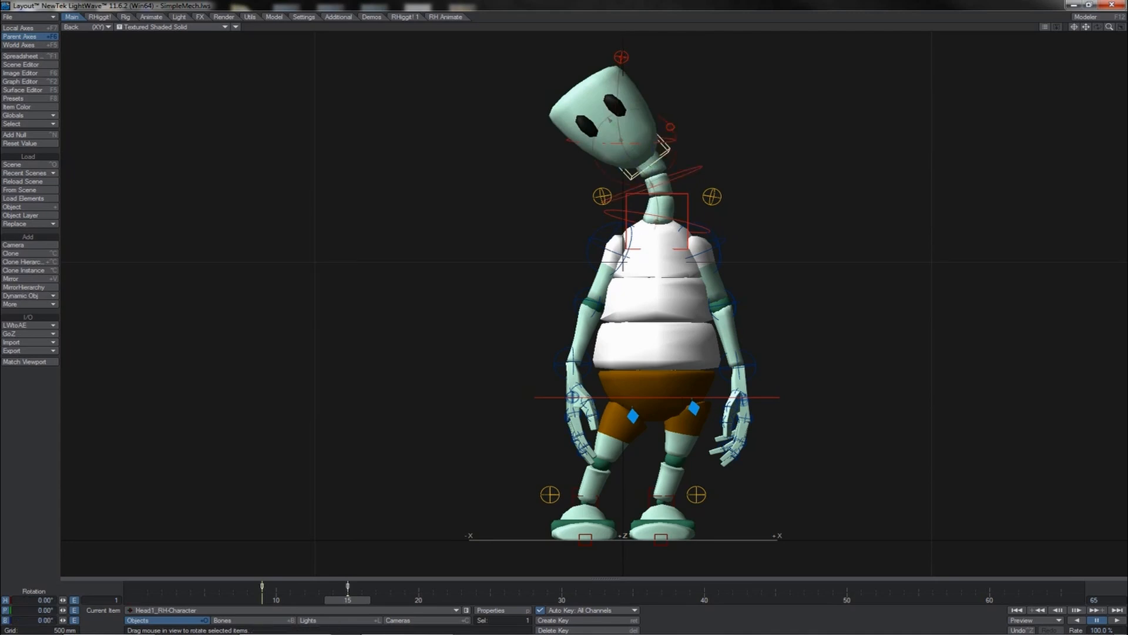
left_click_drag(669, 154, 640, 153)
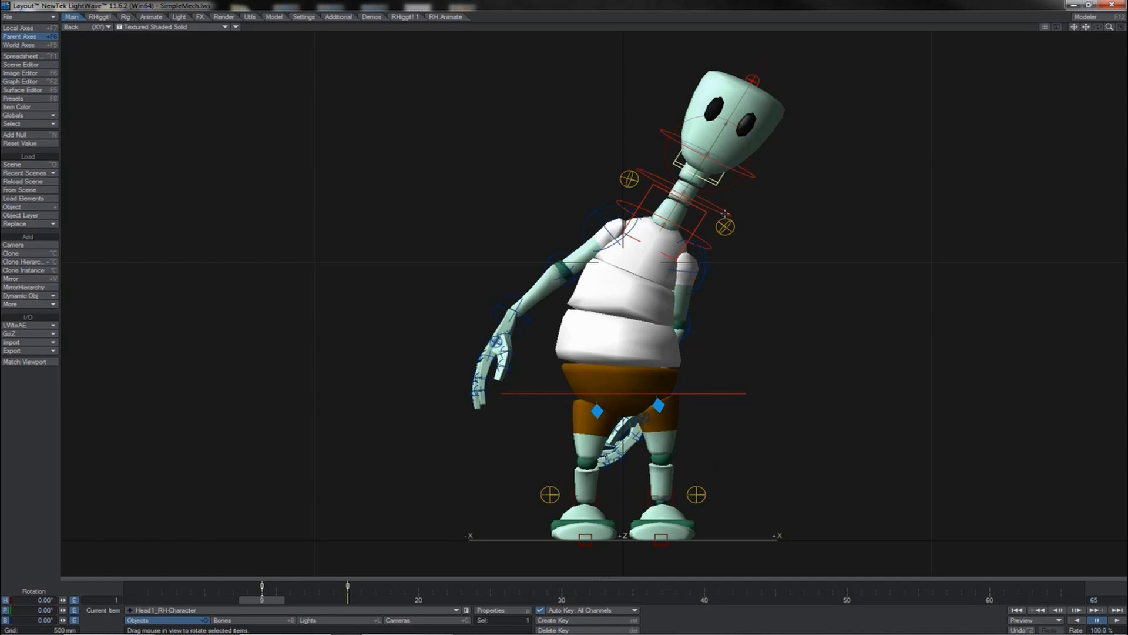
- At frame 5, shift a neck spline control sideways and rotate the head to tilt it
left_click(725, 214)
key("t")
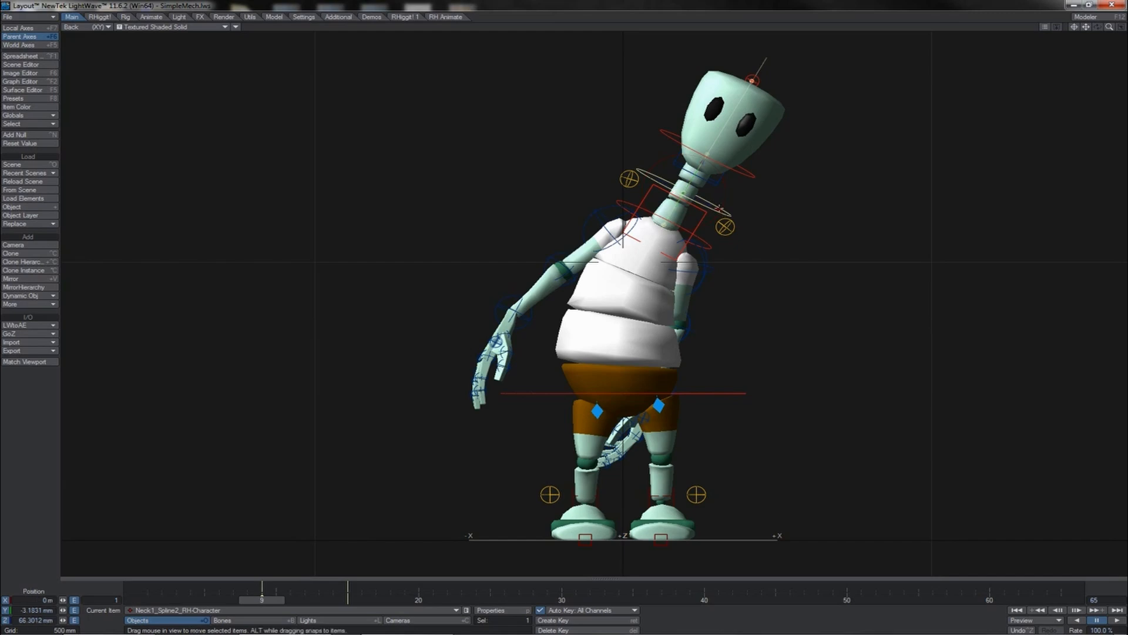
left_click_drag(704, 205, 727, 178)
left_click(713, 186)
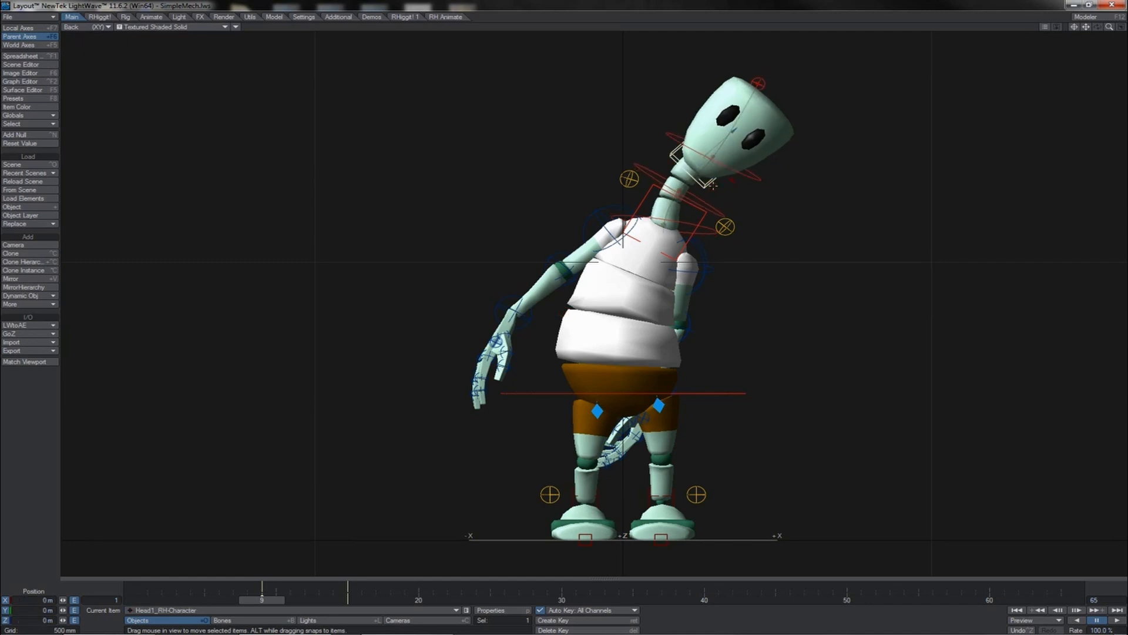
key("y")
left_click_drag(712, 186, 656, 185)
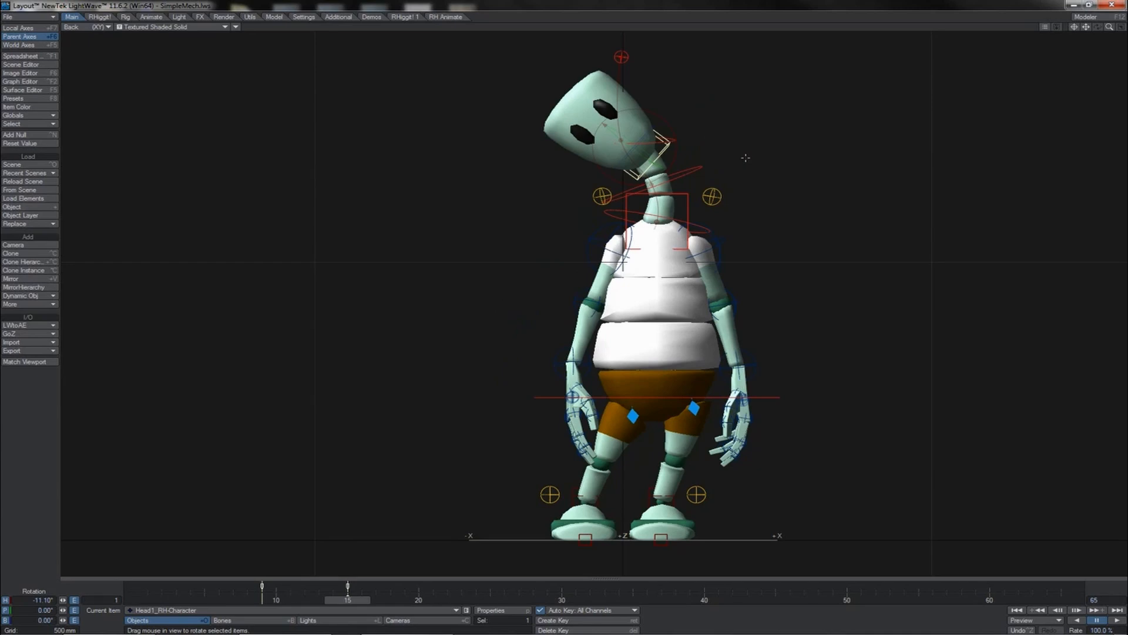
- Select the root, neck and head items and step between keyframes to compare their poses
left_click(651, 397)
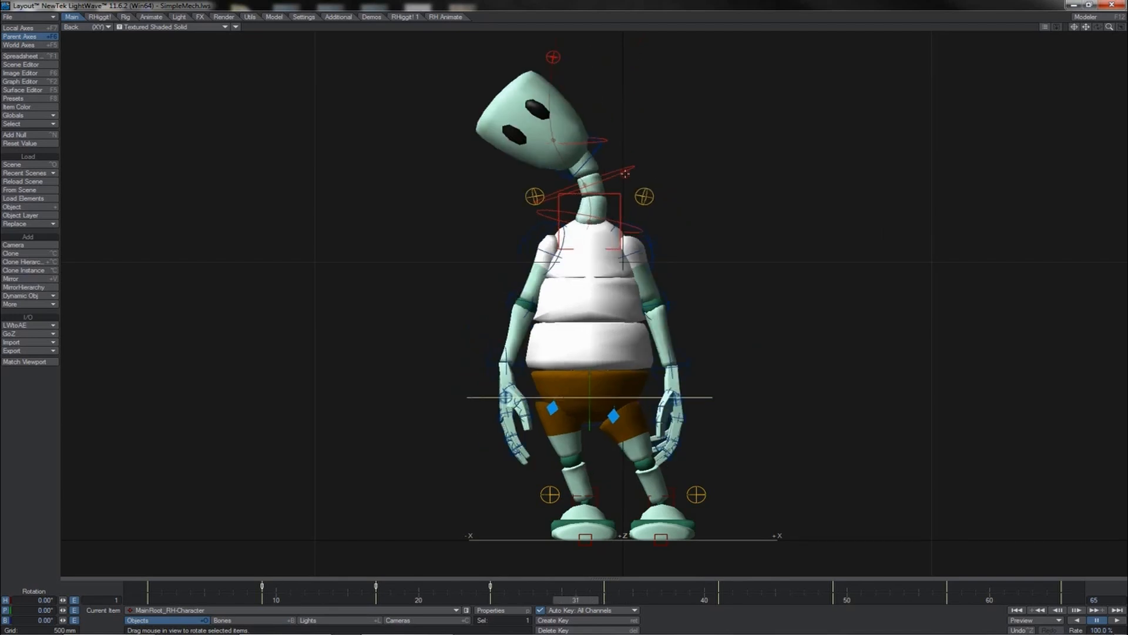
left_click(626, 174)
left_click(598, 146, "shift")
left_click(606, 141, "shift")
key("shift+Left")
key("shift+Right")
key("shift+Left")
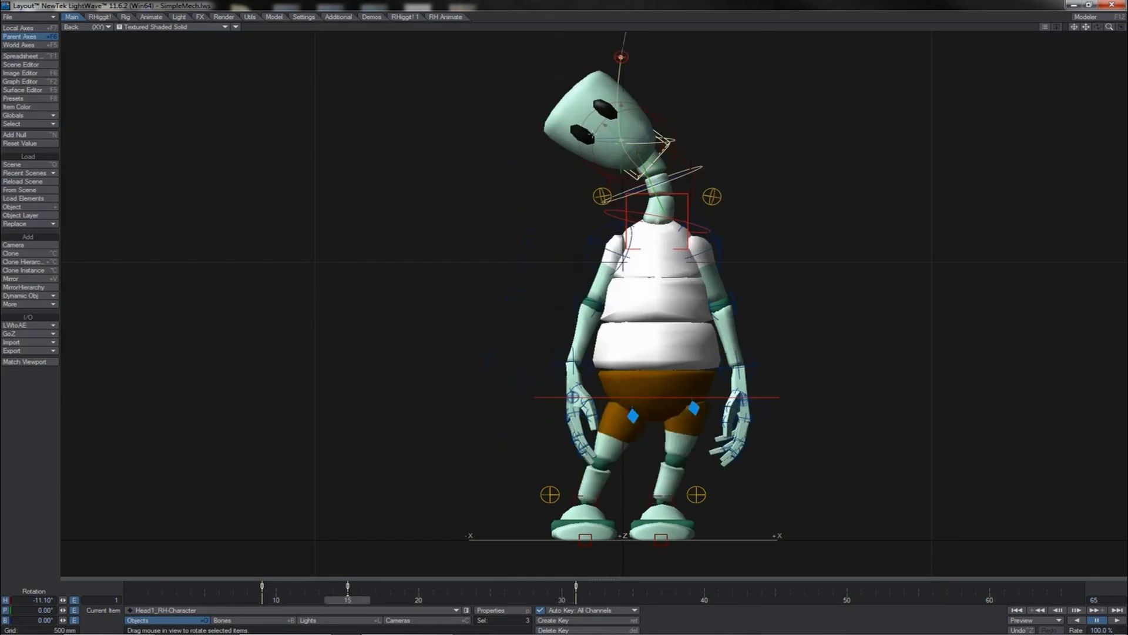
key("shift+Right")
key("shift+Left")
key("shift+Right")
key("shift+Left")
key("shift+Right")
- At frame 31, move the upper neck spline control to bend the neck
left_click(592, 134)
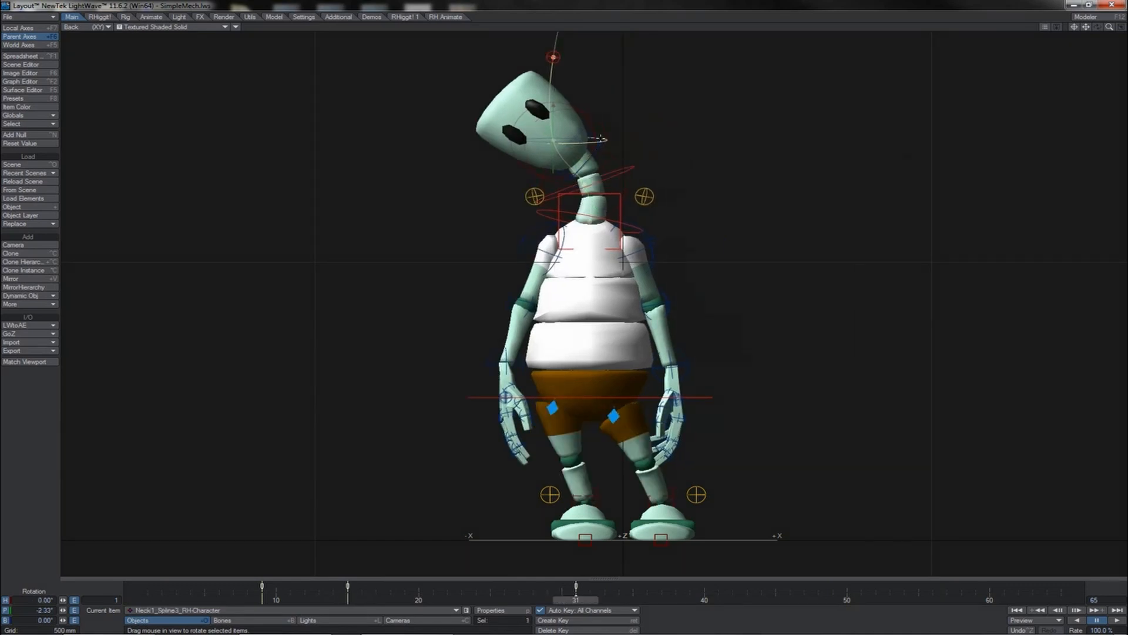
key("t")
key("Return")
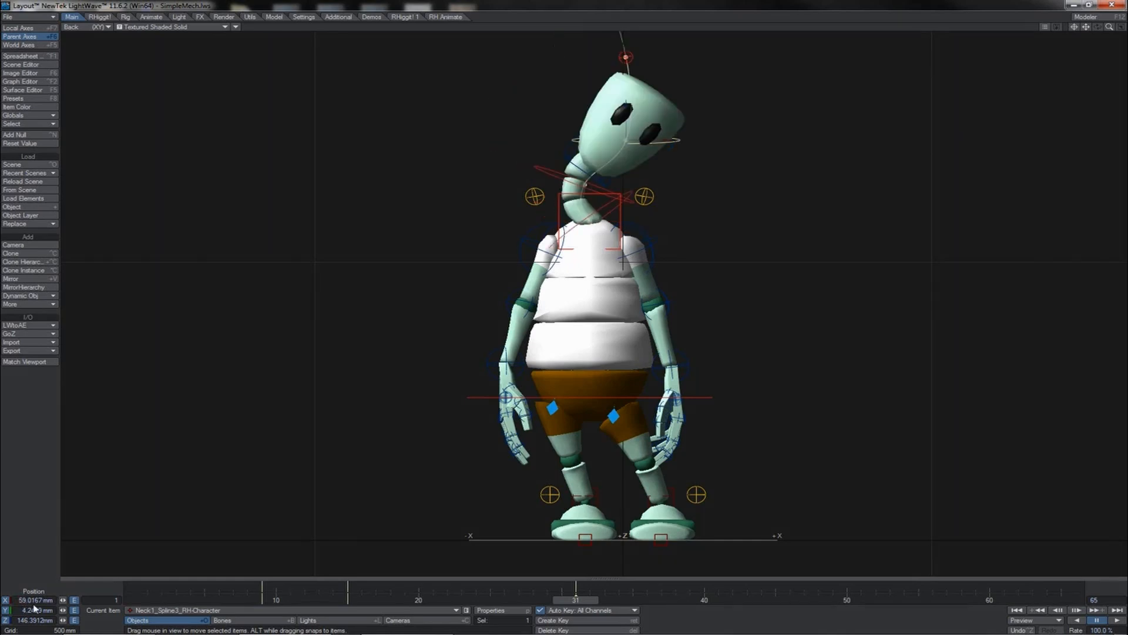
left_click(547, 165)
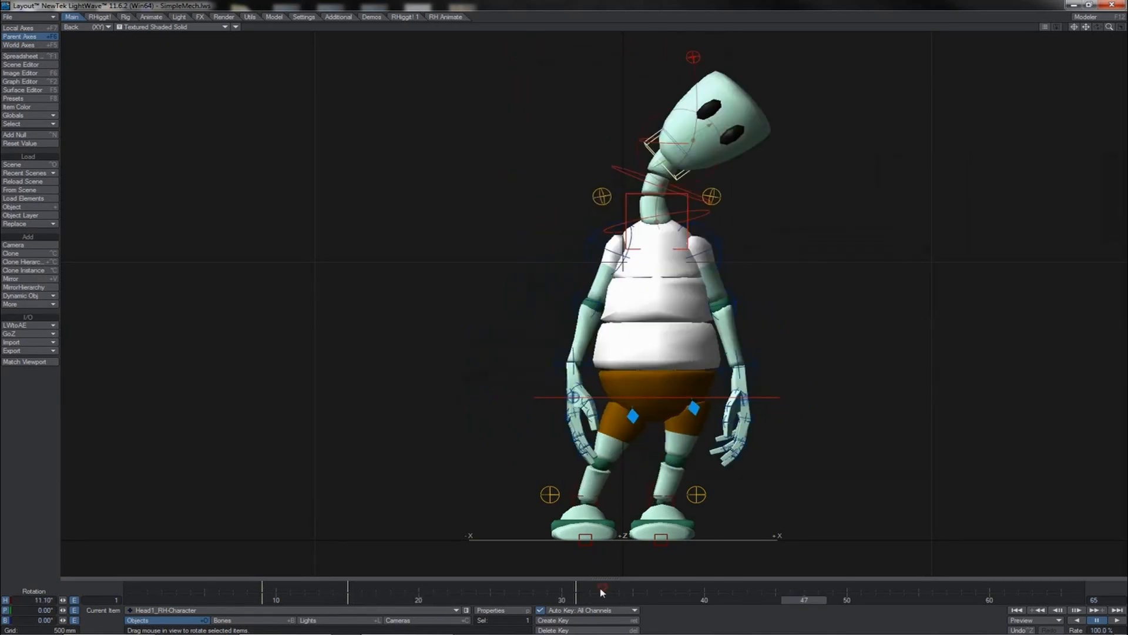
- Copy the neck spline controls' keys at frame 31 and paste them at frame 47
left_click_drag(602, 591, 339, 590, "shift")
right_click(576, 590)
left_click(576, 588)
key("Up")
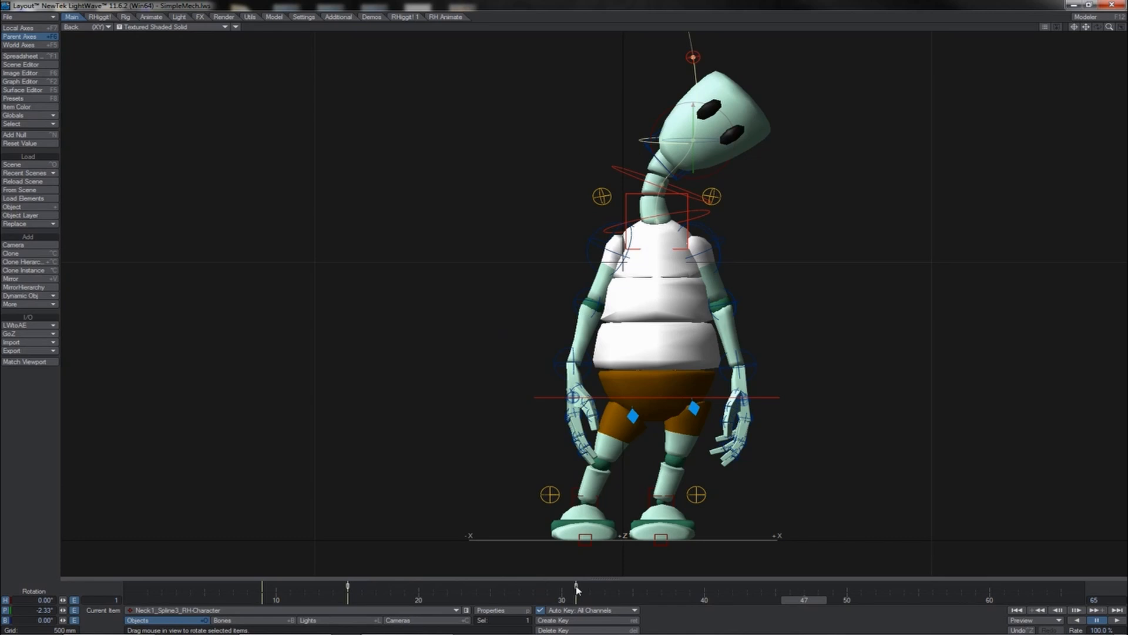
right_click(577, 589)
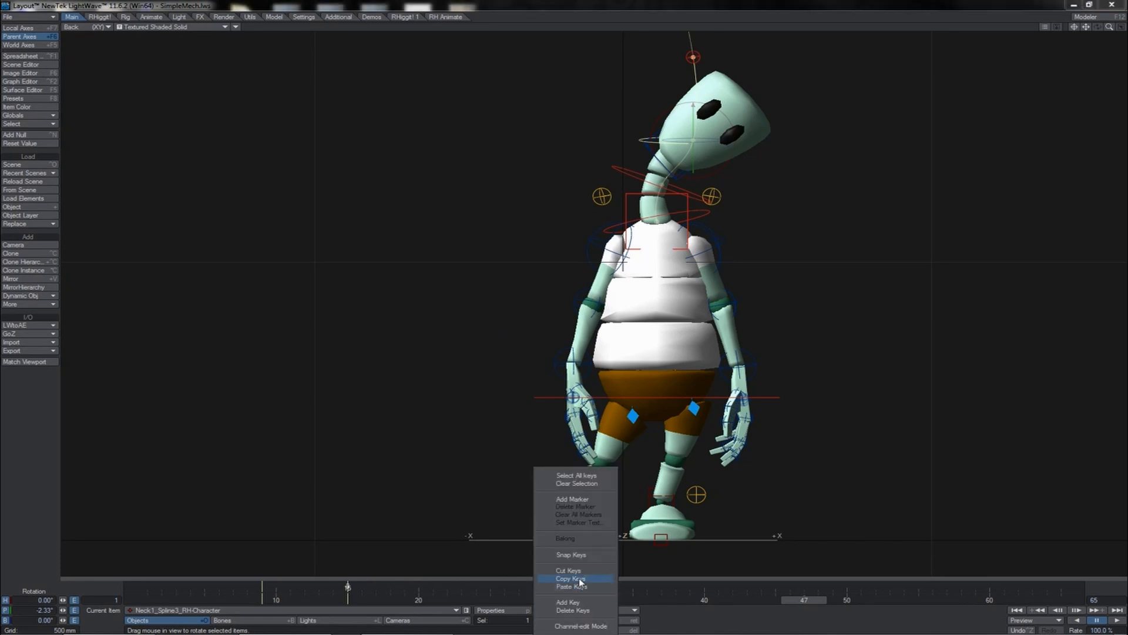
left_click(580, 586)
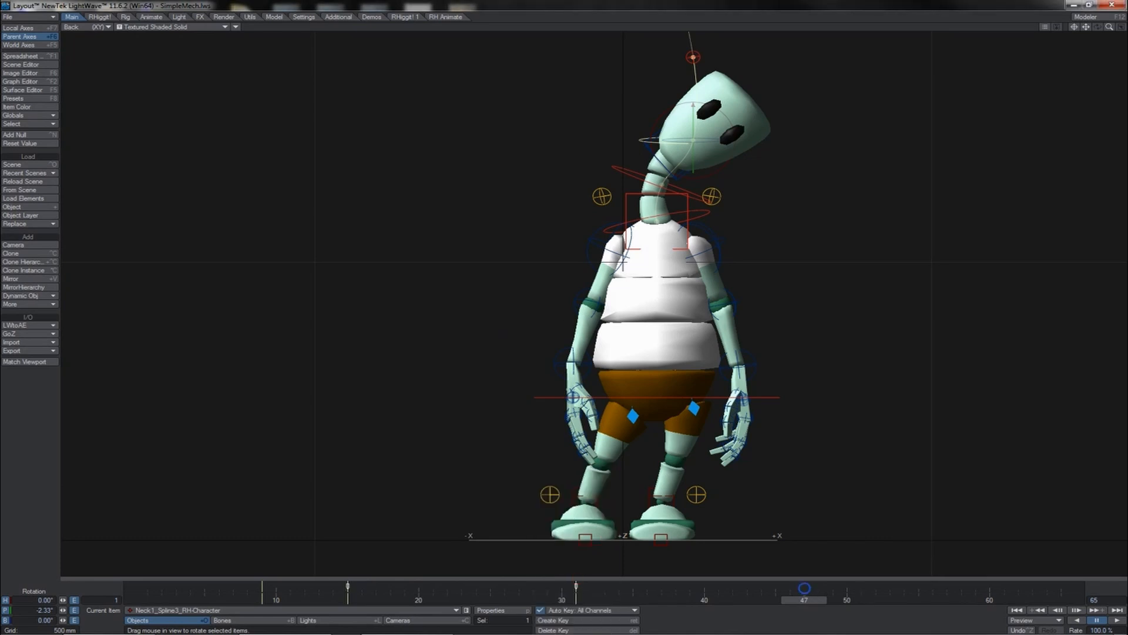
right_click(804, 588)
left_click(806, 602)
key("Up")
right_click(576, 588)
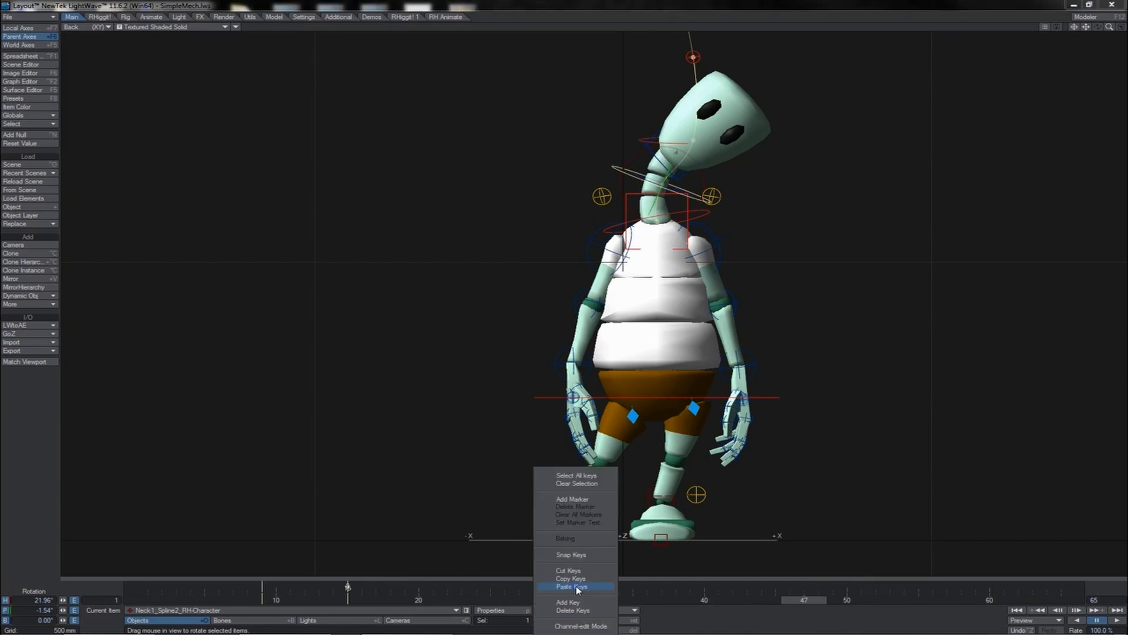
left_click(579, 586)
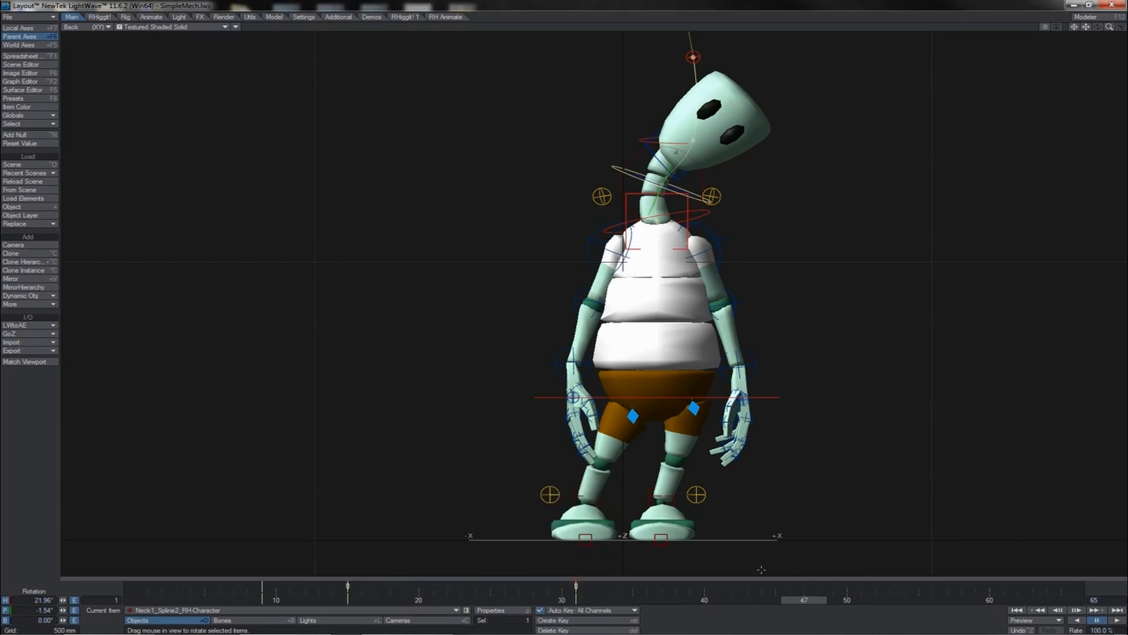
right_click(804, 588)
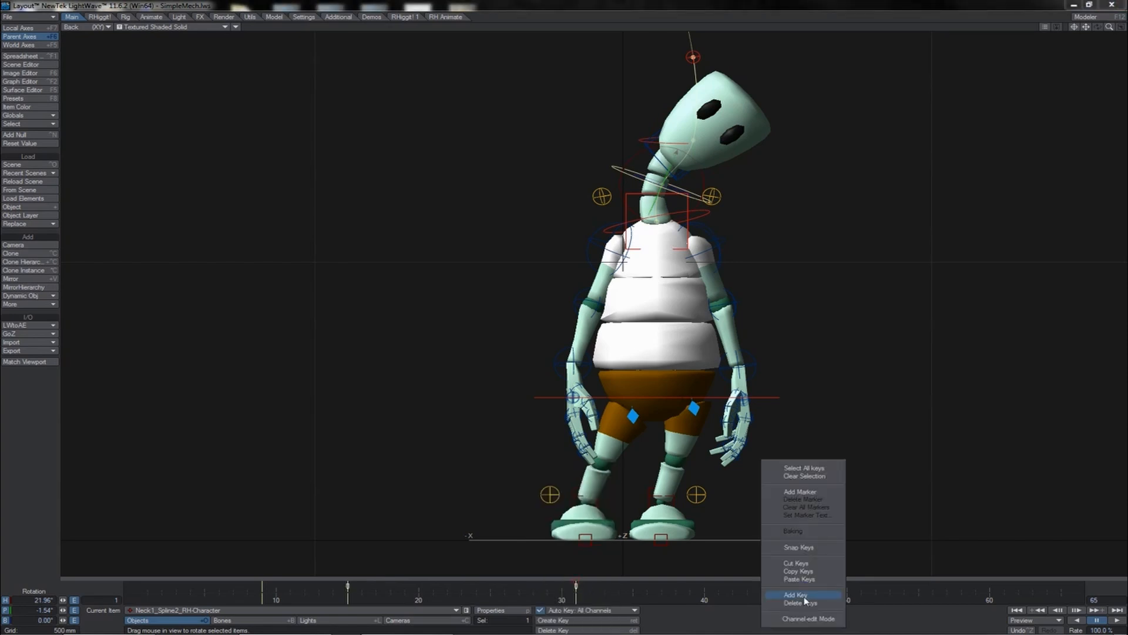
left_click(810, 579)
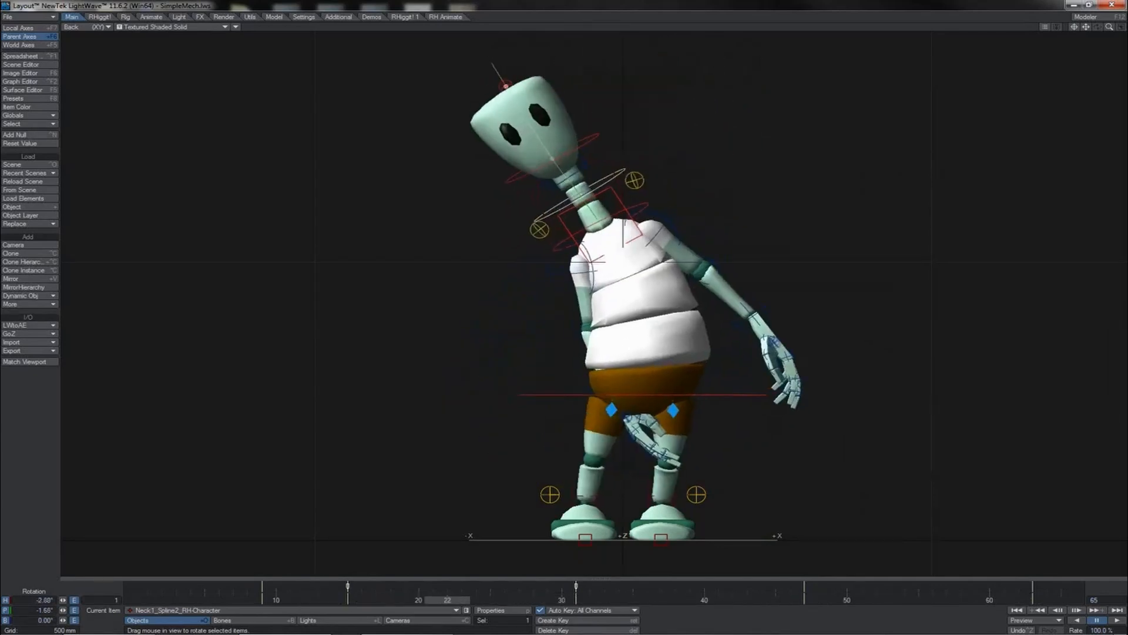
- Delete the frame 5 keys of both neck spline controls
key("Delete")
key("Return")
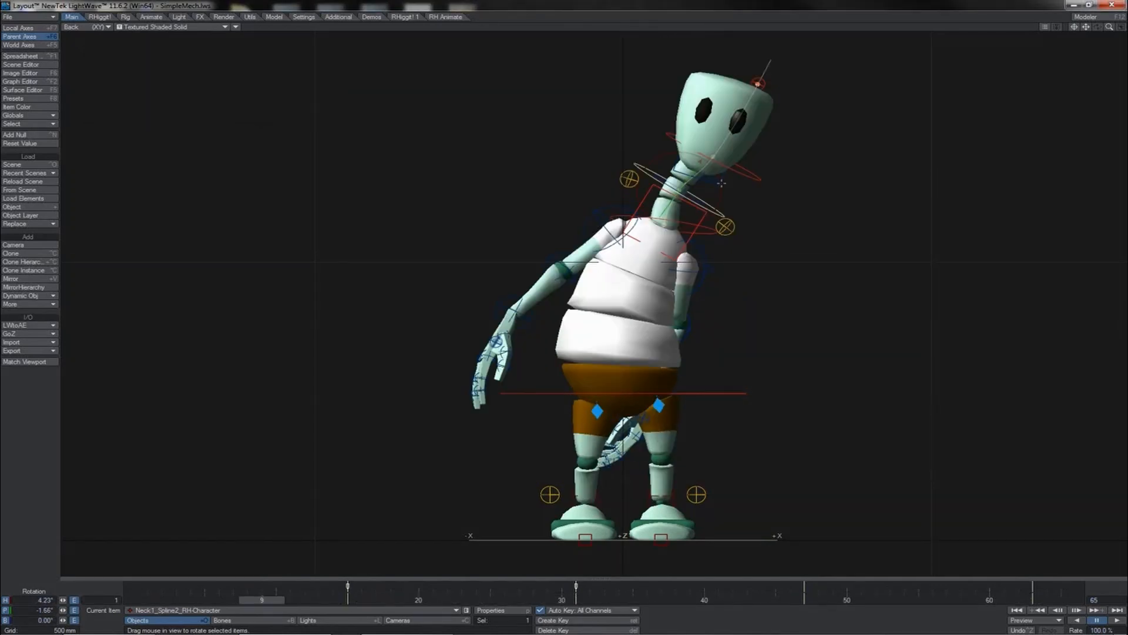
key("Down")
key("Delete")
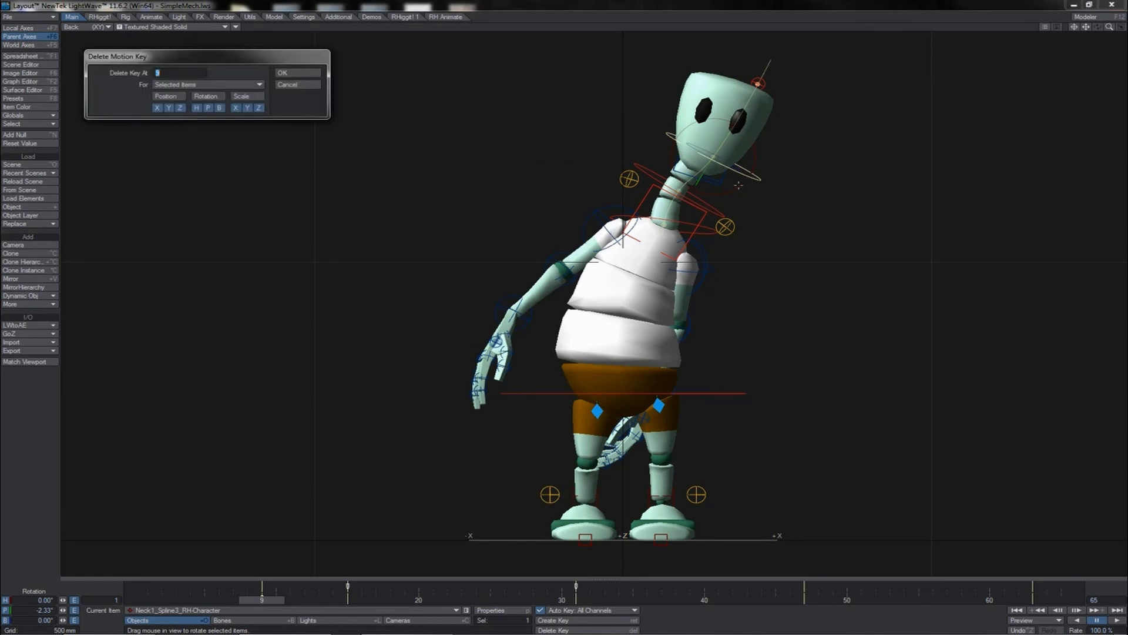
key("Return")
- Create a motion key at frame 30 for the head and both neck spline controls
key("Down")
left_click_drag(261, 602, 233, 603)
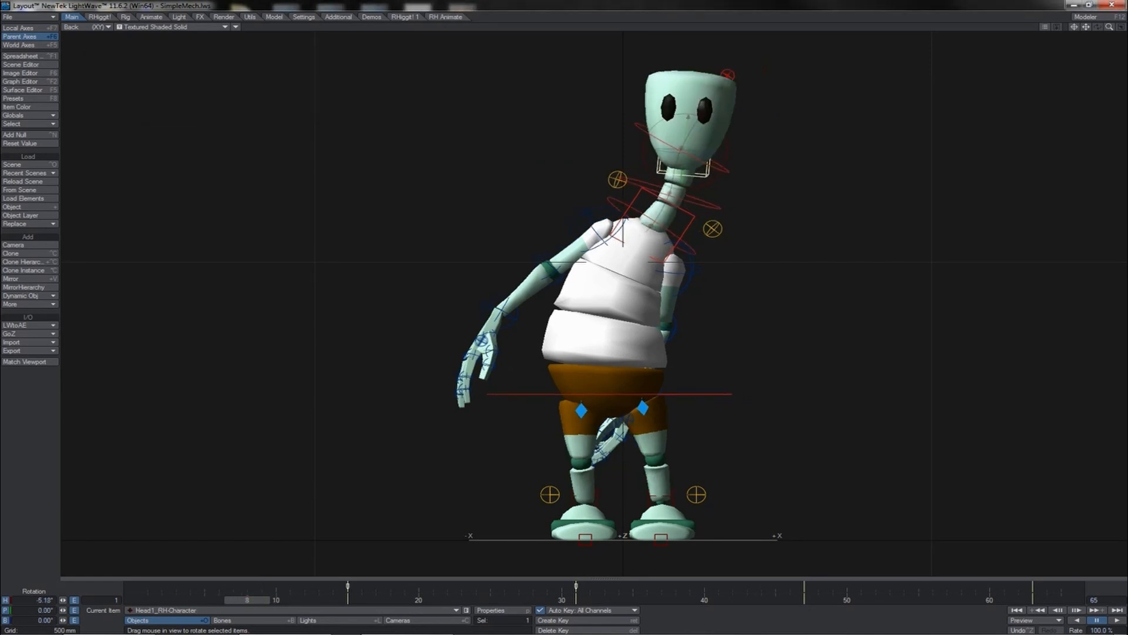
key("Right")
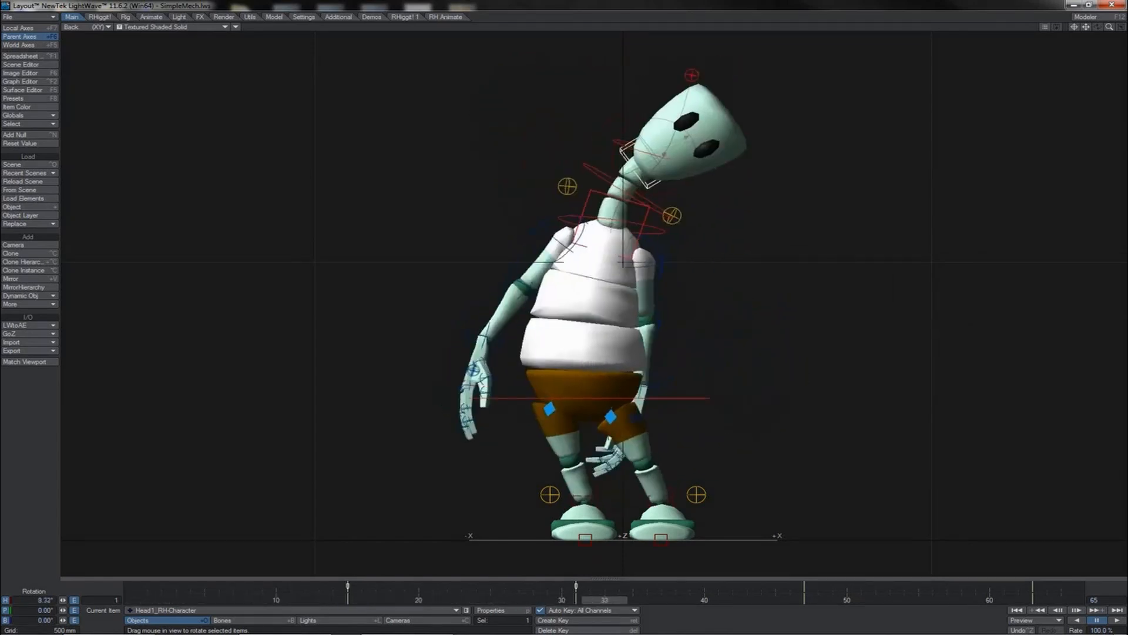
left_click_drag(605, 600, 561, 600)
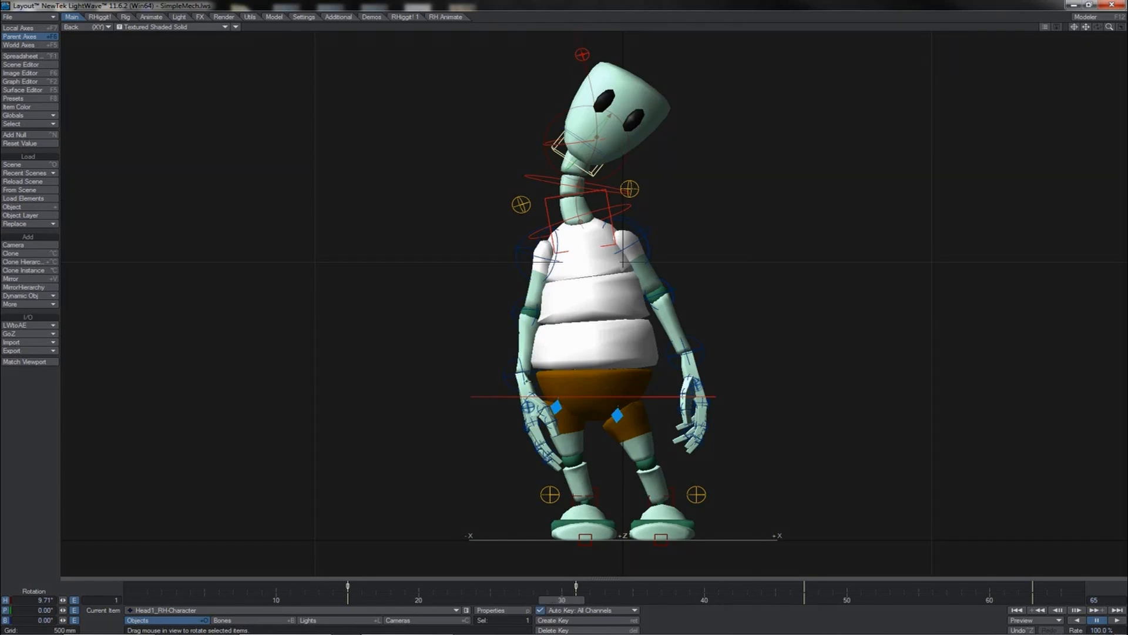
left_click(595, 185, "shift")
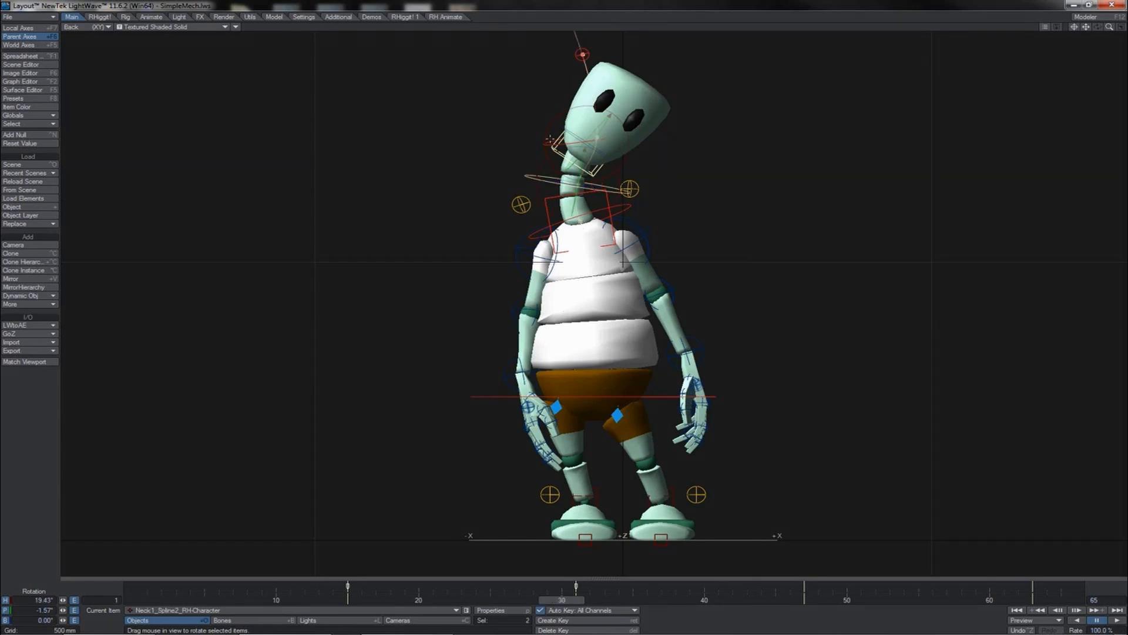
left_click(549, 140, "shift")
key("Return")
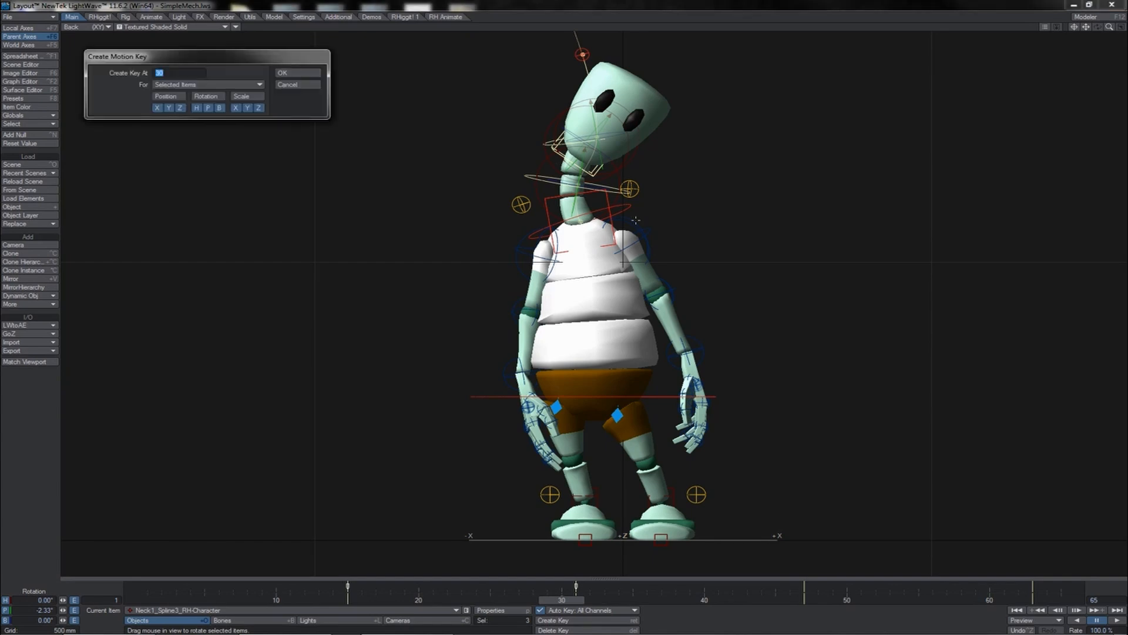
key("Return")
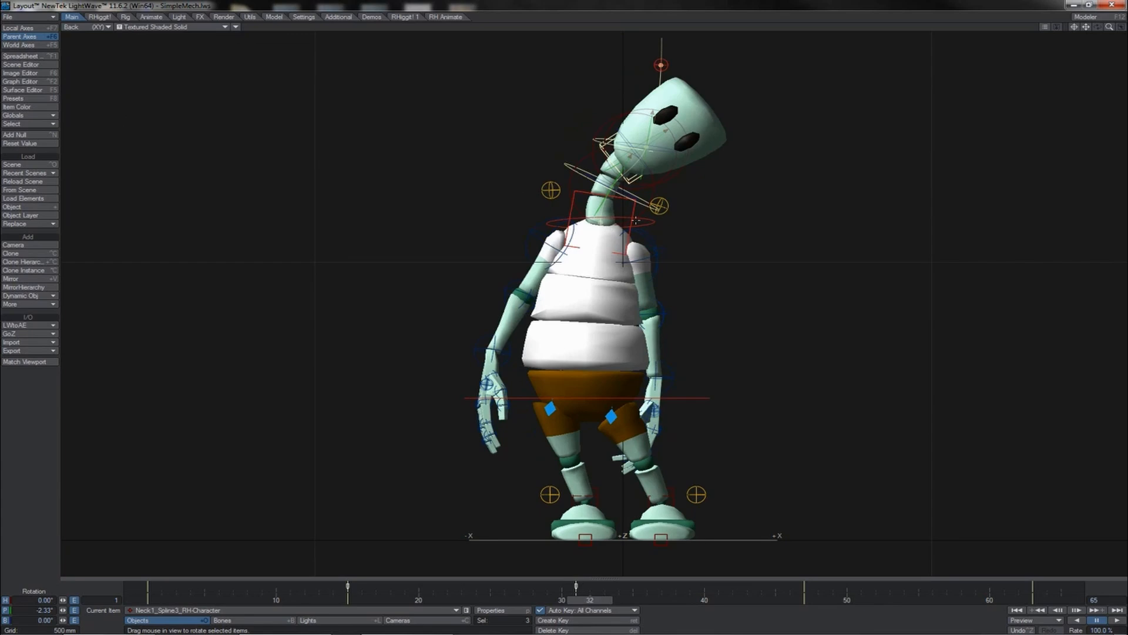
key("Return")
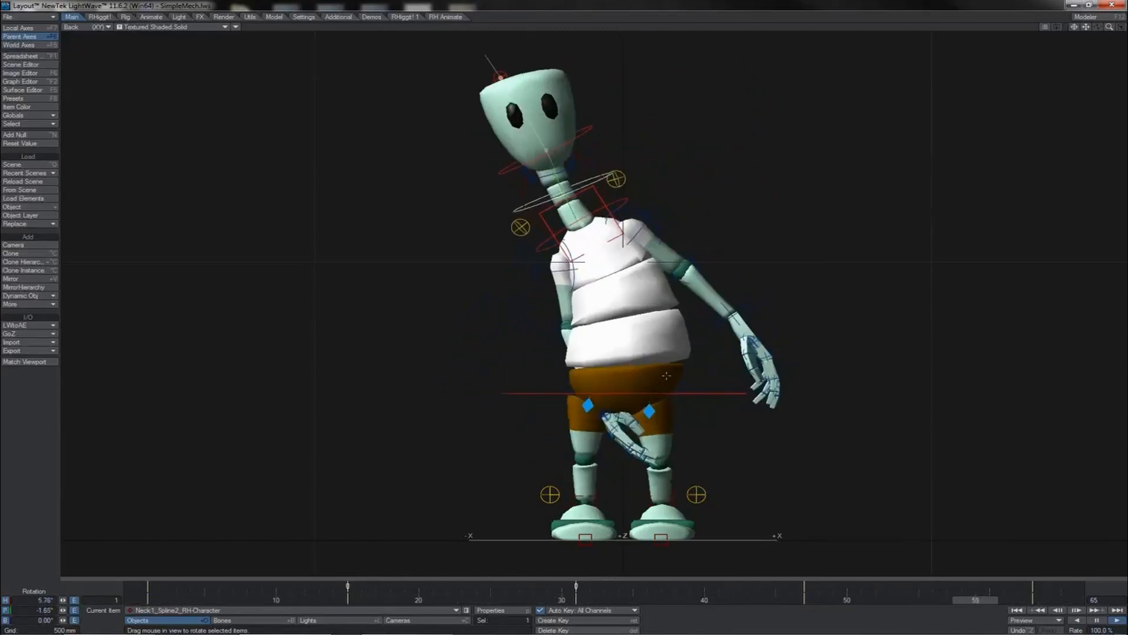
- At frame 5, rotate the head and nudge the upper neck spline control sideways
key("Up")
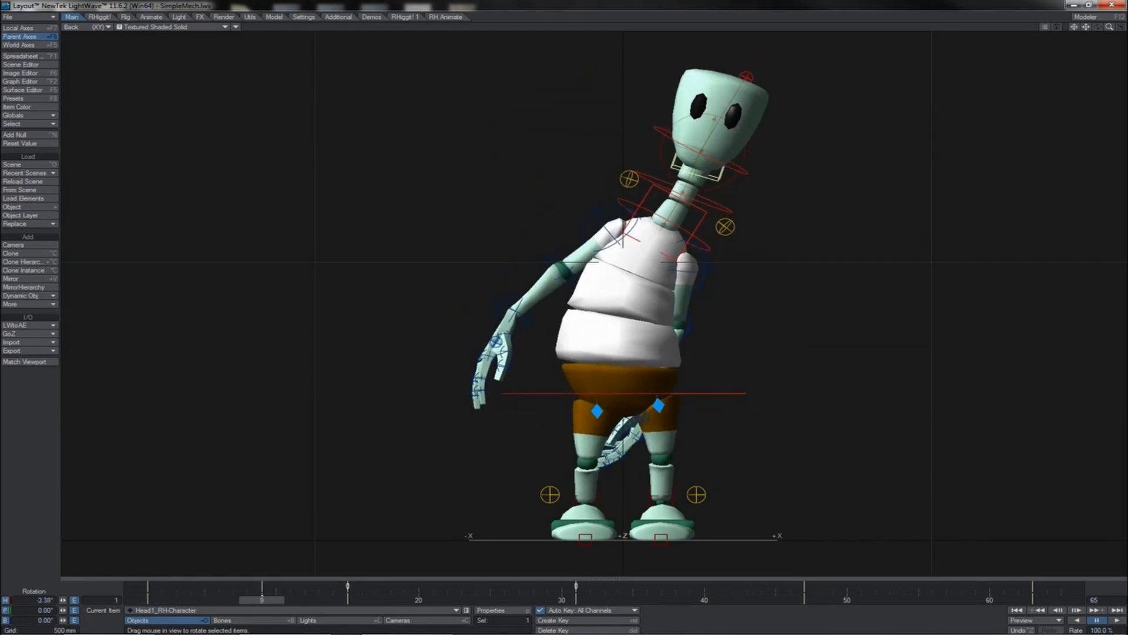
left_click_drag(707, 118, 704, 118)
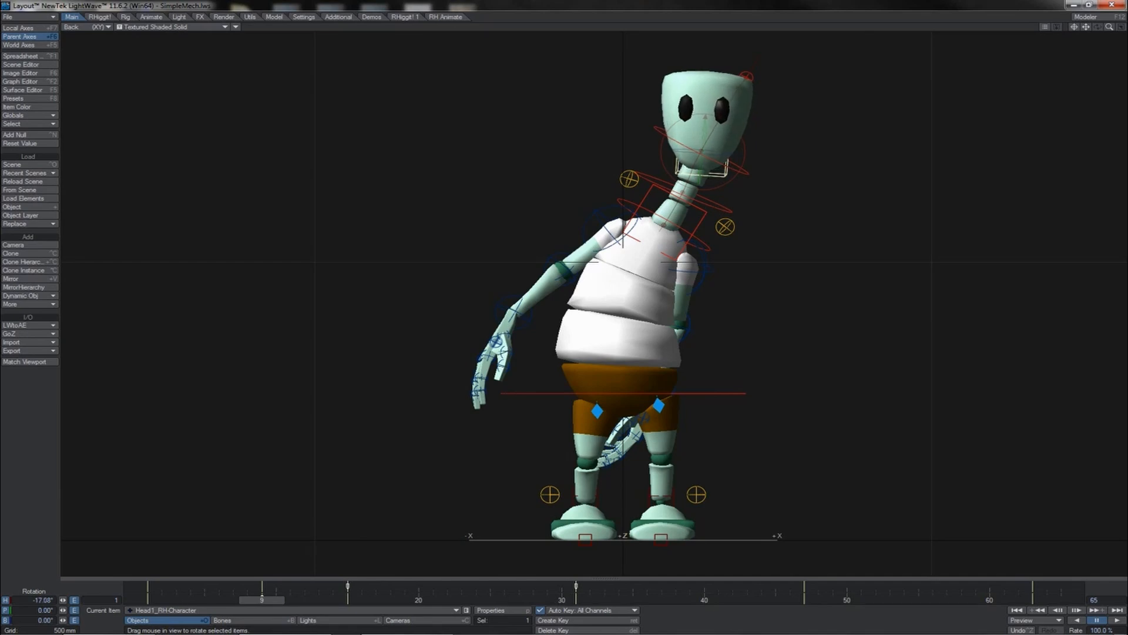
left_click(727, 206)
key("t")
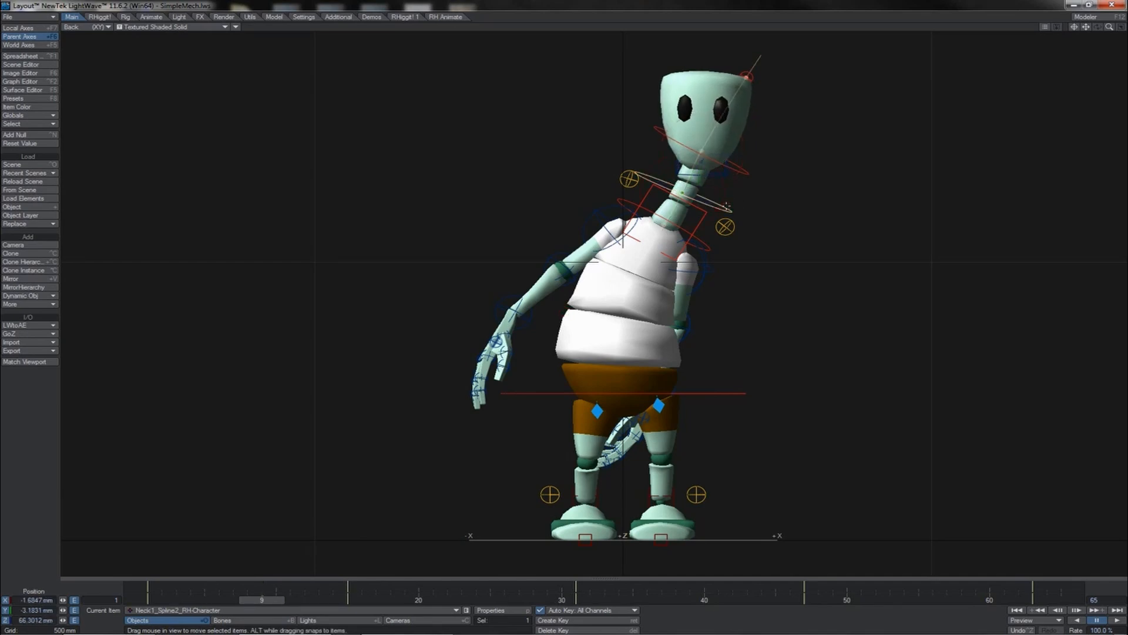
left_click_drag(705, 205, 710, 207)
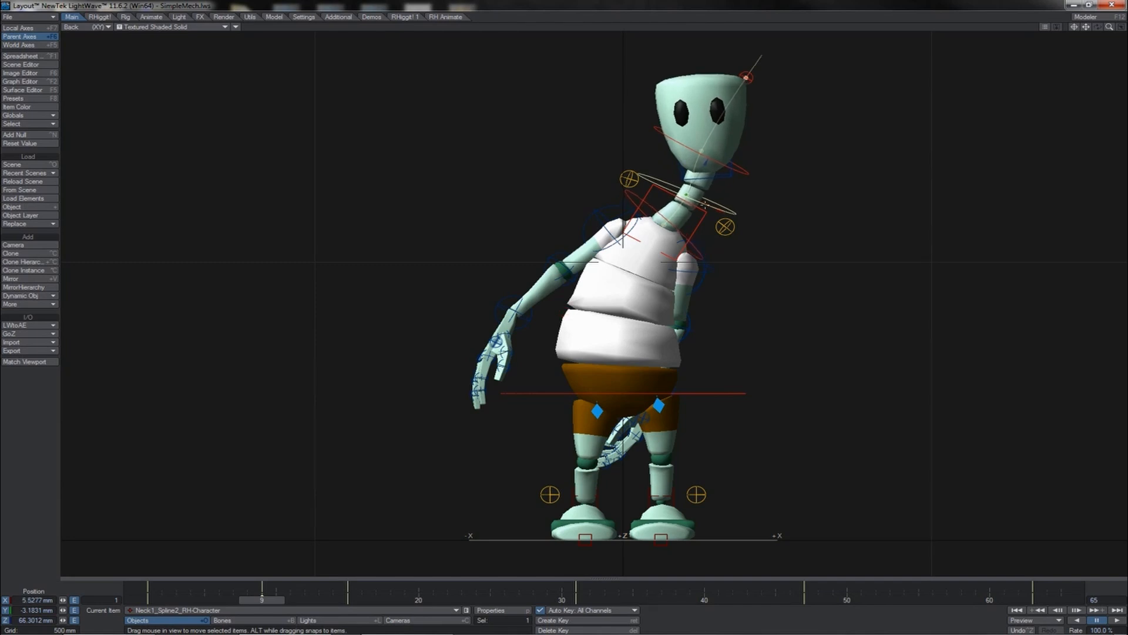
- Select the head together with the neck control and create motion keys for them at two frames
key("shift+Left")
left_click(727, 177, "shift")
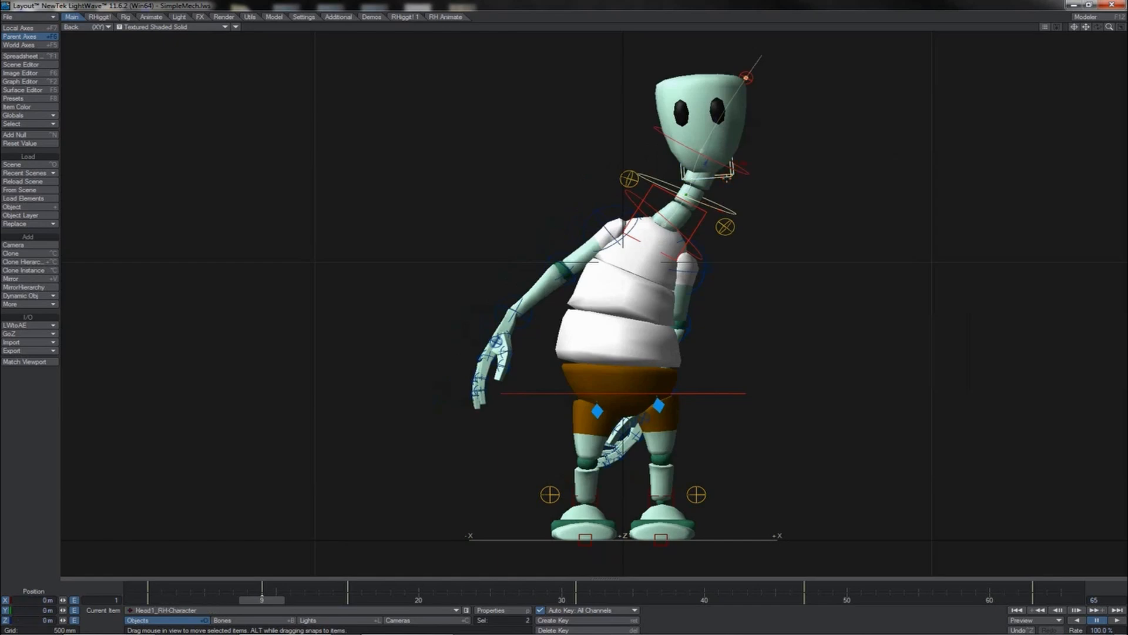
key("Return")
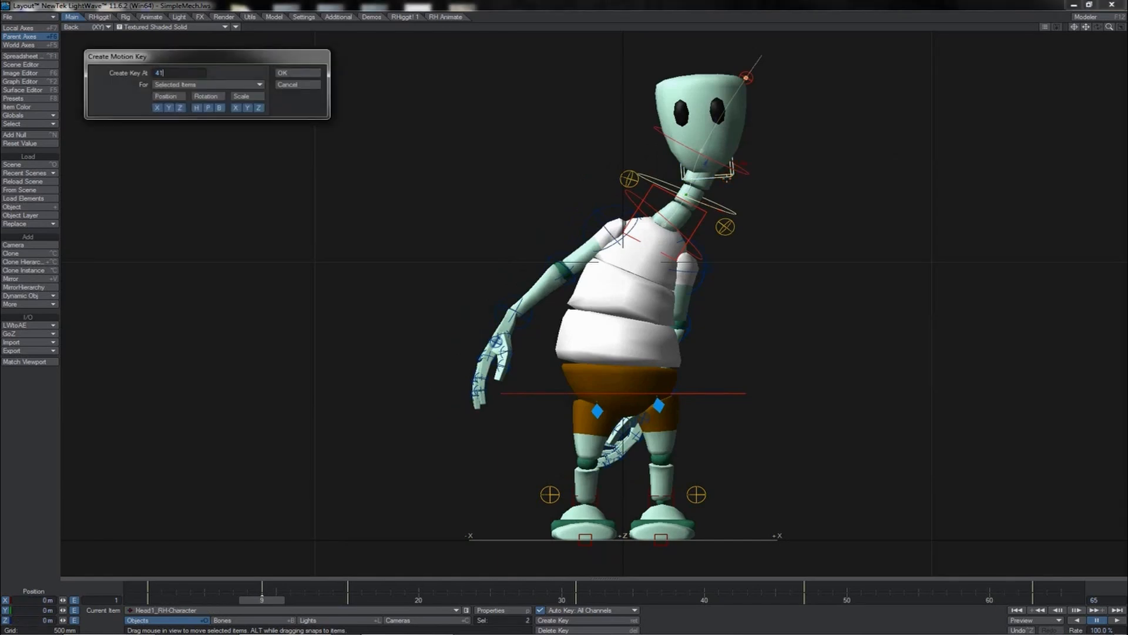
key("Return")
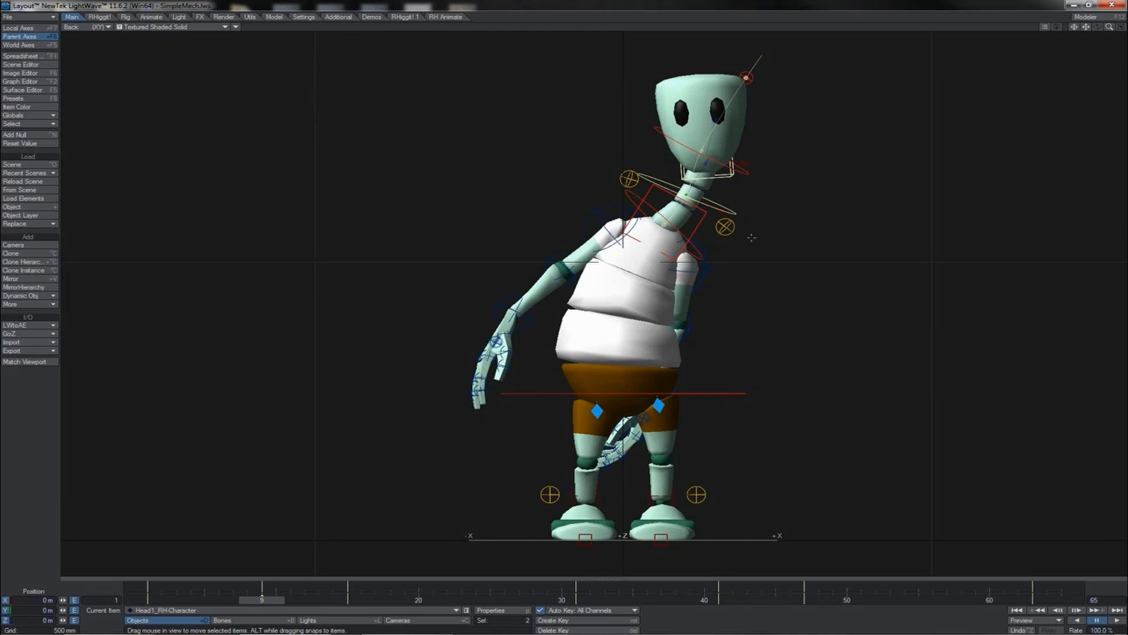
key("shift+Right")
key("shift+Right")
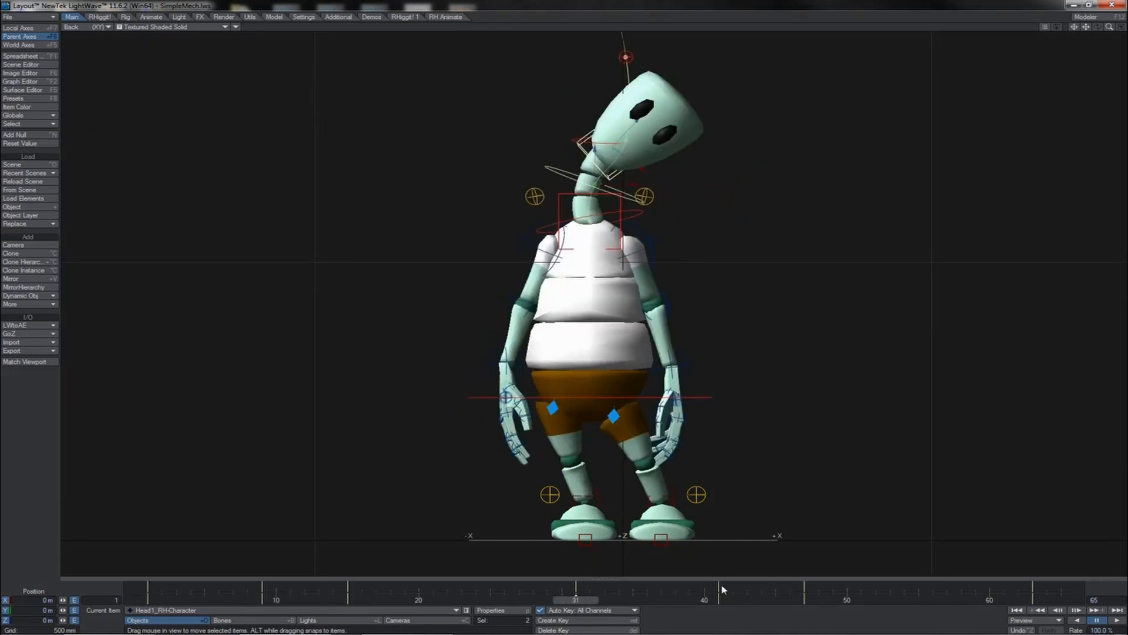
key("shift+Right")
key("Return")
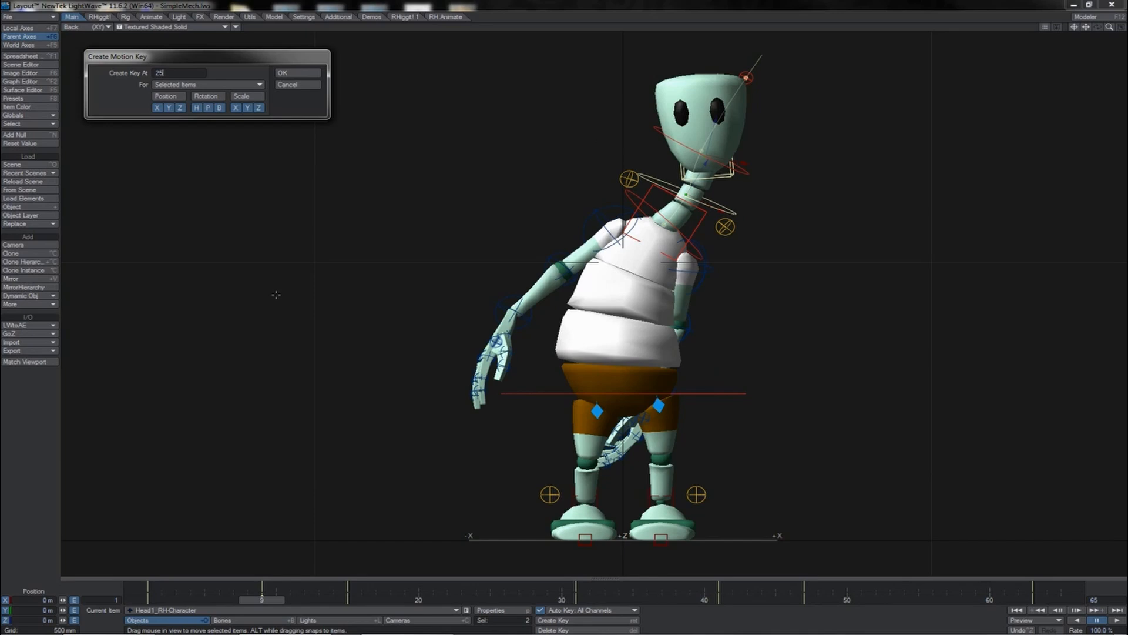
key("Return")
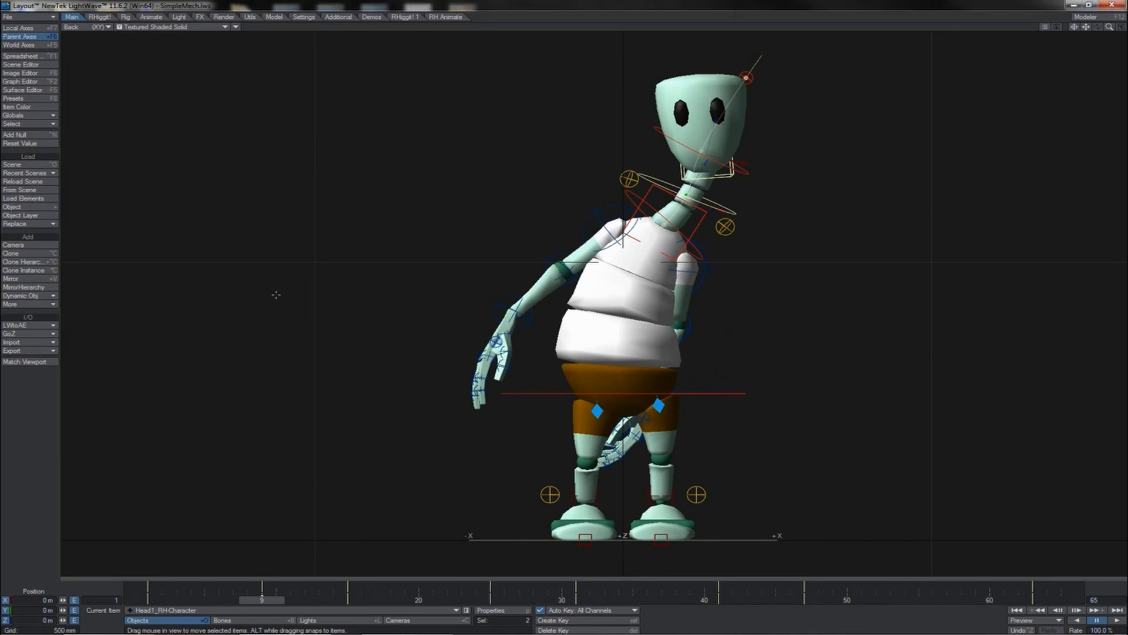
- Create another motion key for the selected head and neck control, then step through the following keys
key("Return")
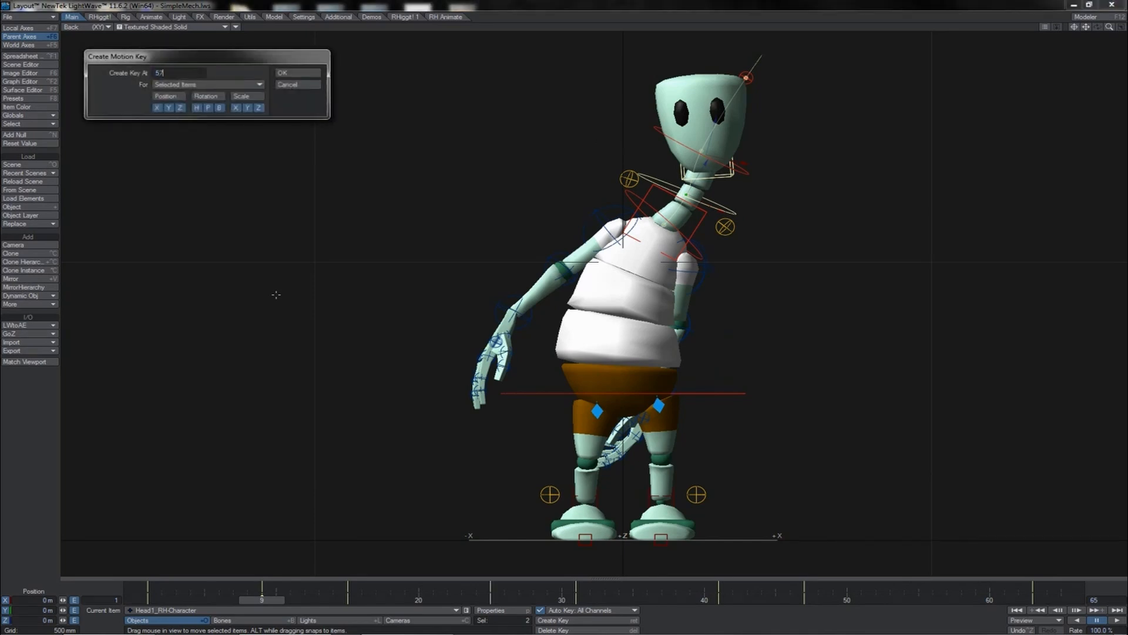
key("Return")
key("shift+Right")
key("shift+Right")
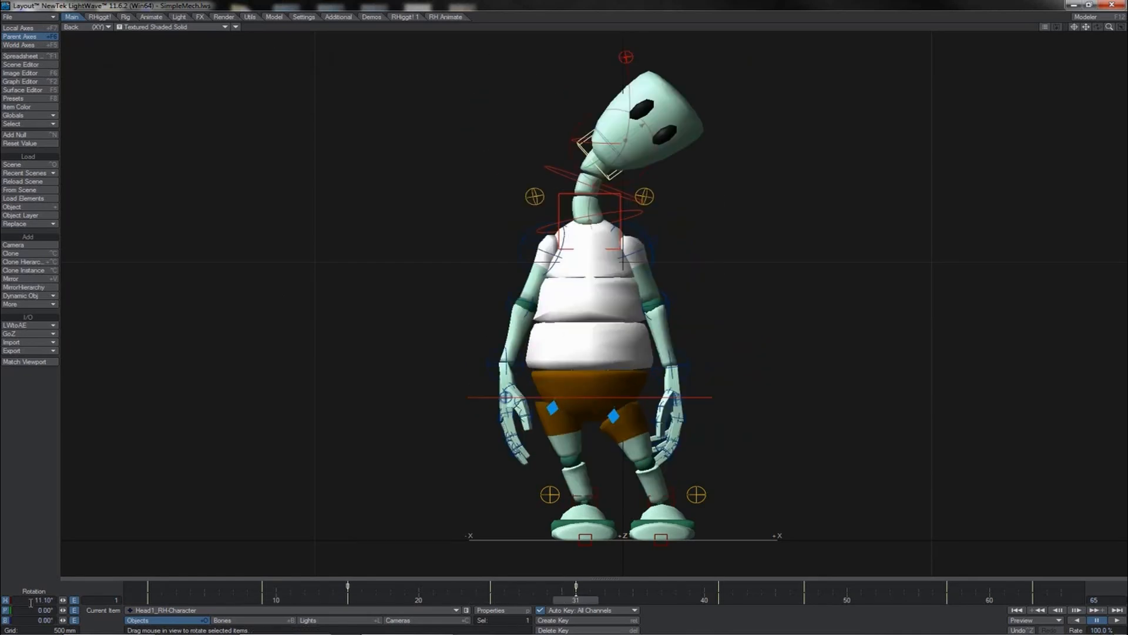
- Open the upper neck spline control's curves in the Graph Editor, select all its keys and set their incoming curve to TCB Spline
left_click(27, 601)
left_click(564, 174)
key("t")
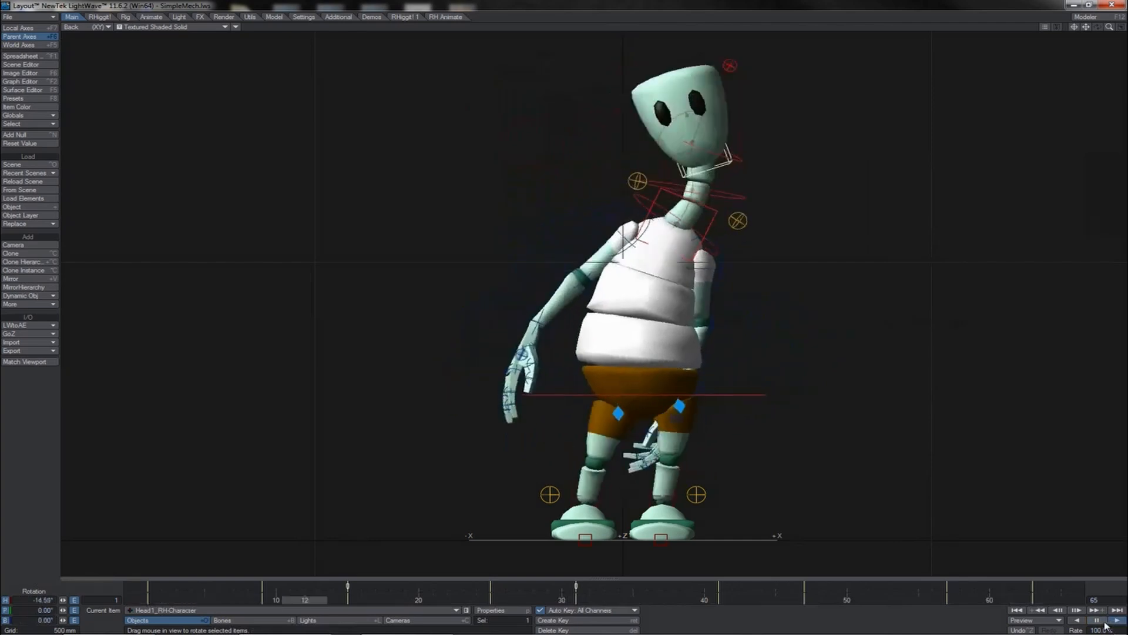
left_click(614, 167)
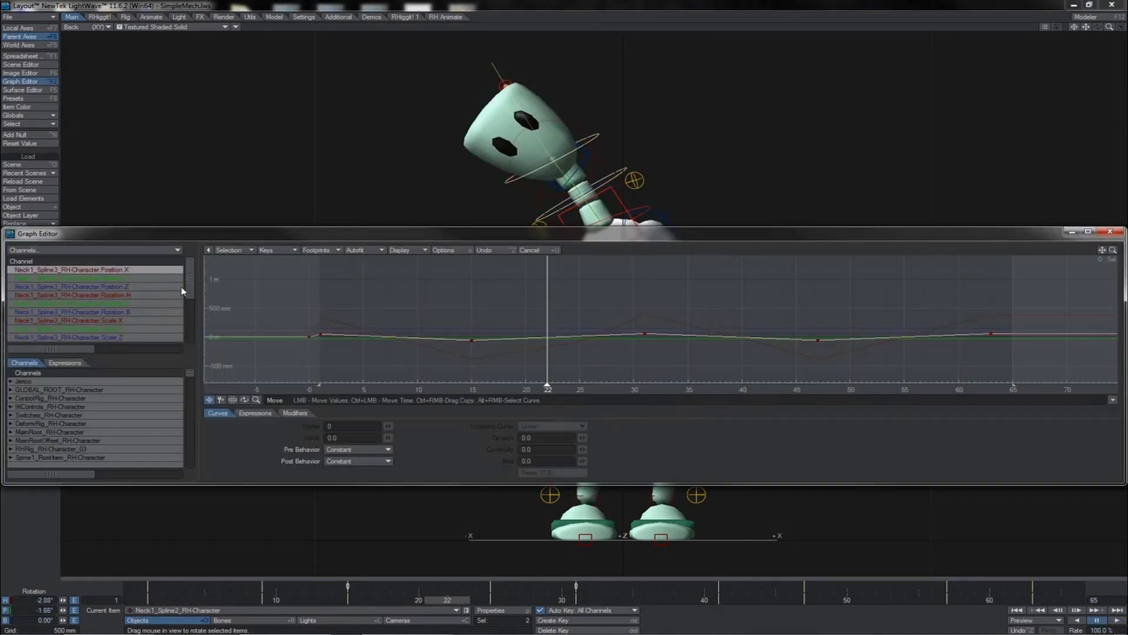
left_click(161, 320)
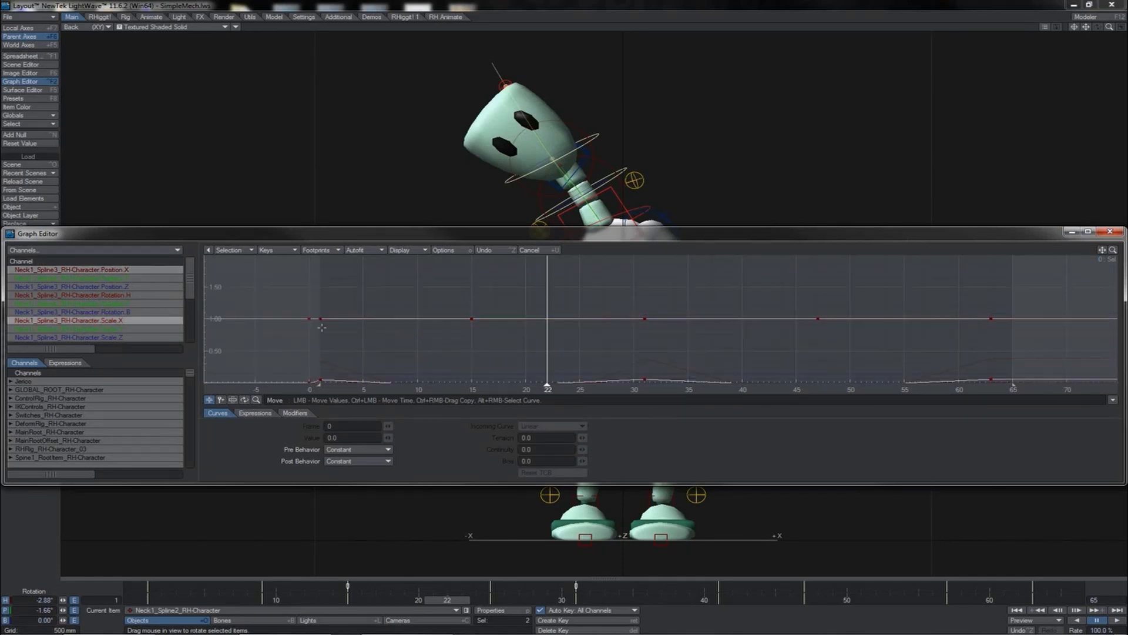
right_click_drag(317, 268, 1059, 372)
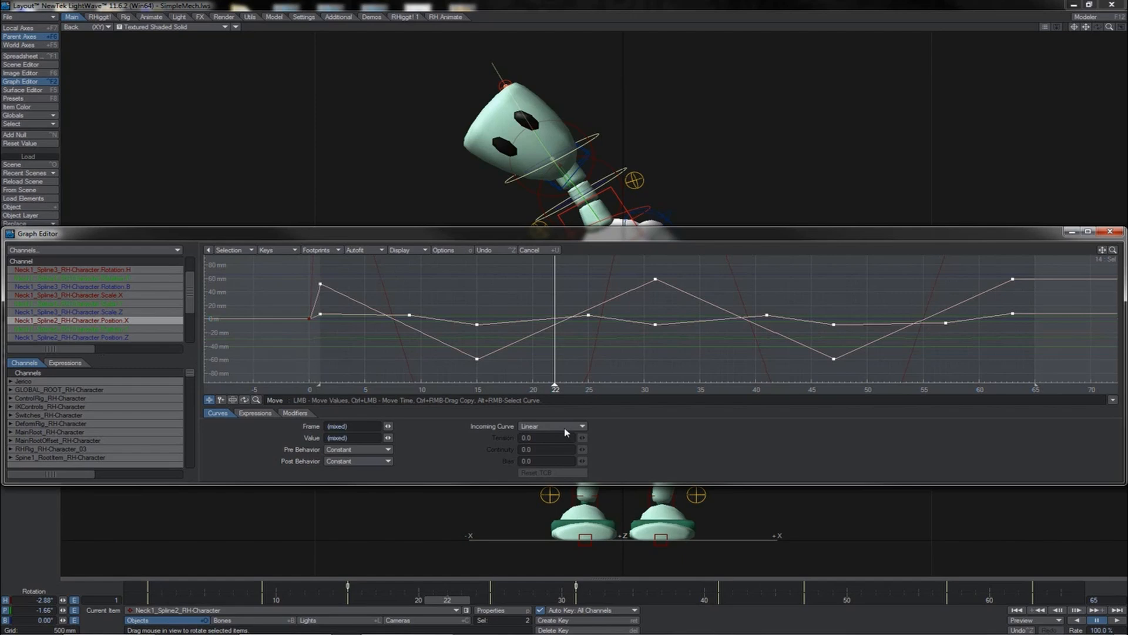
left_click(565, 429)
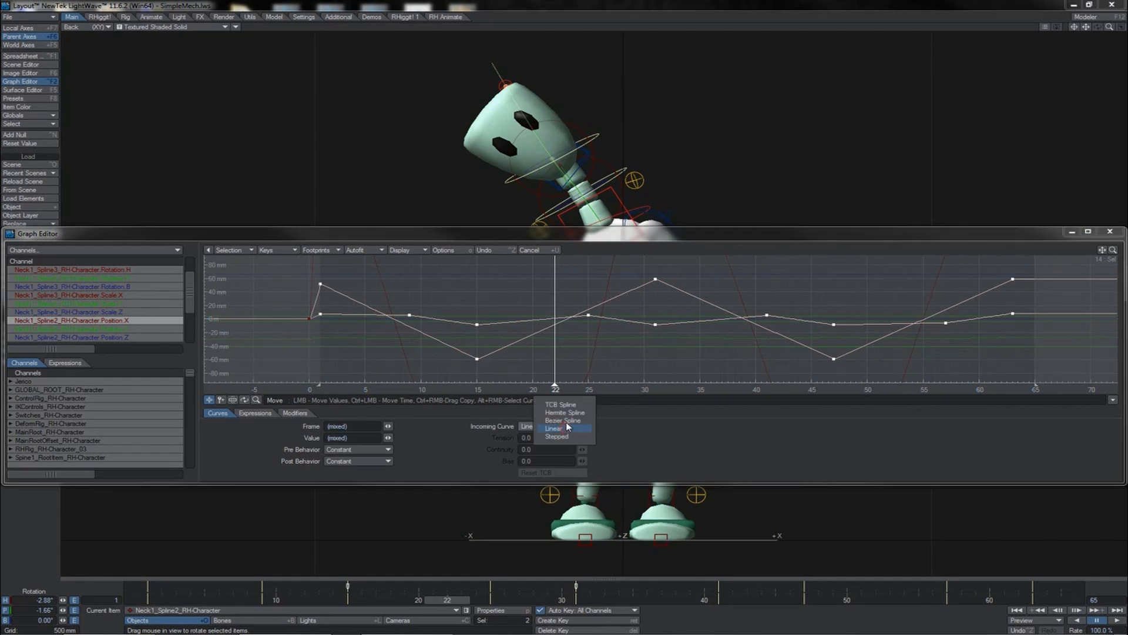
left_click(564, 405)
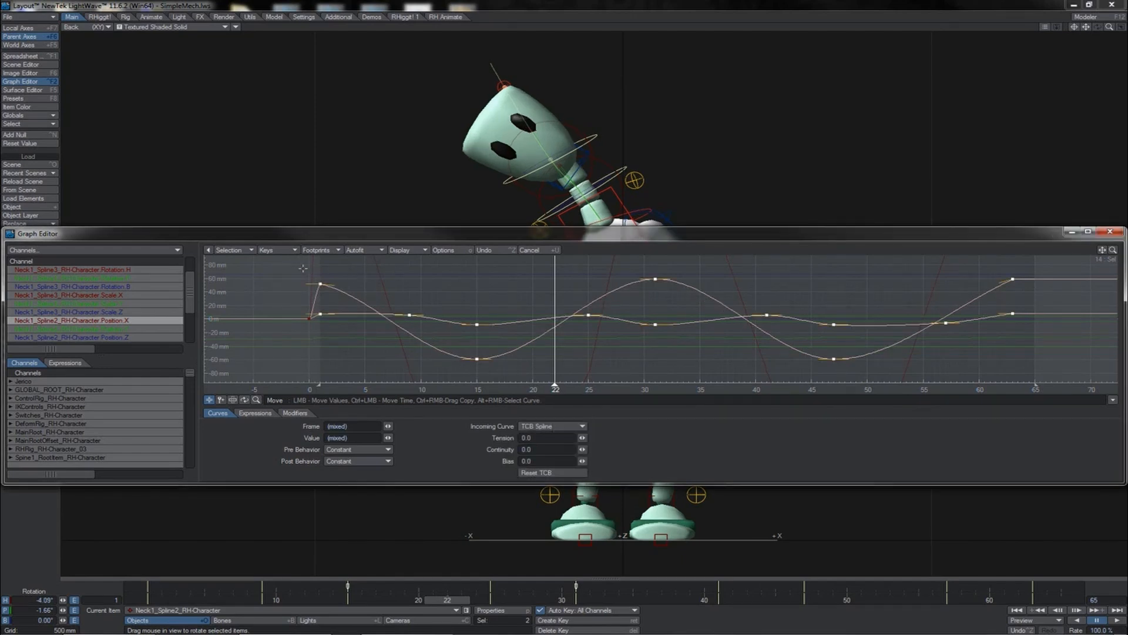
- Select the first and last keys of the neck curves and set their tension to 1.0
right_click_drag(302, 268, 525, 295)
right_click_drag(993, 268, 1022, 289)
left_click_drag(581, 437, 594, 438)
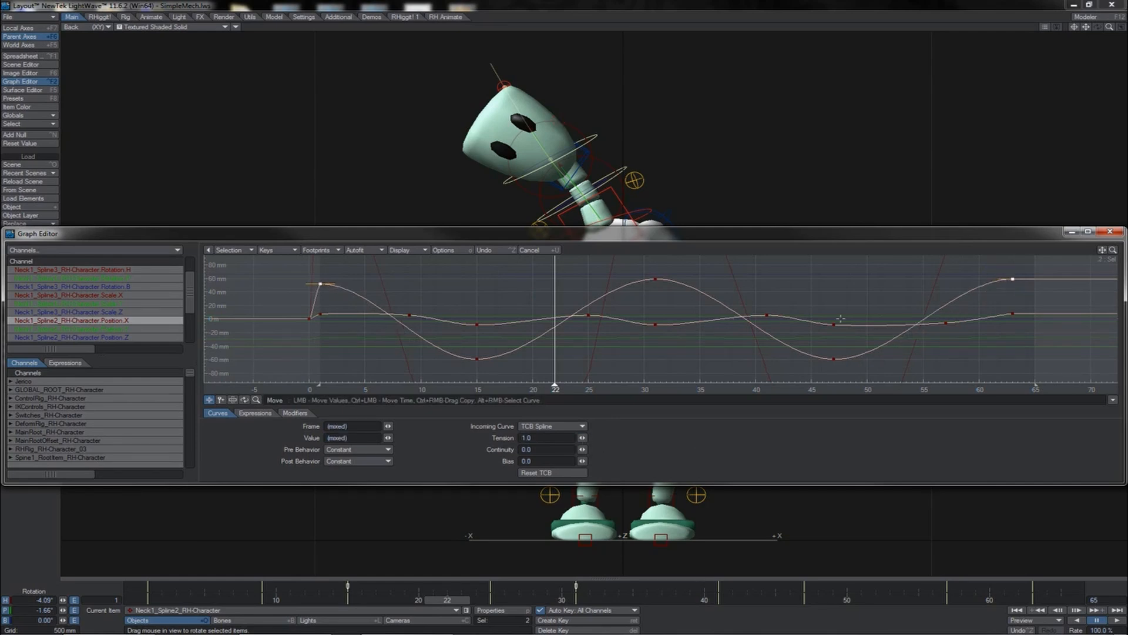
left_click(1007, 325)
left_click(593, 159)
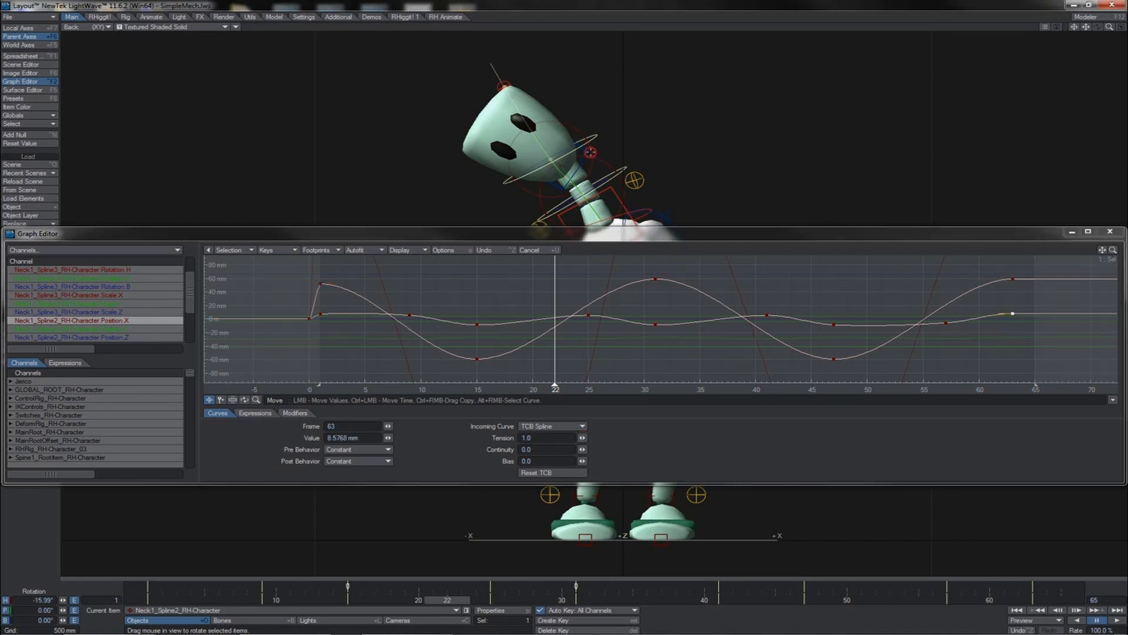
- Select the head and display its rotation heading channel in the Graph Editor
left_click(514, 236)
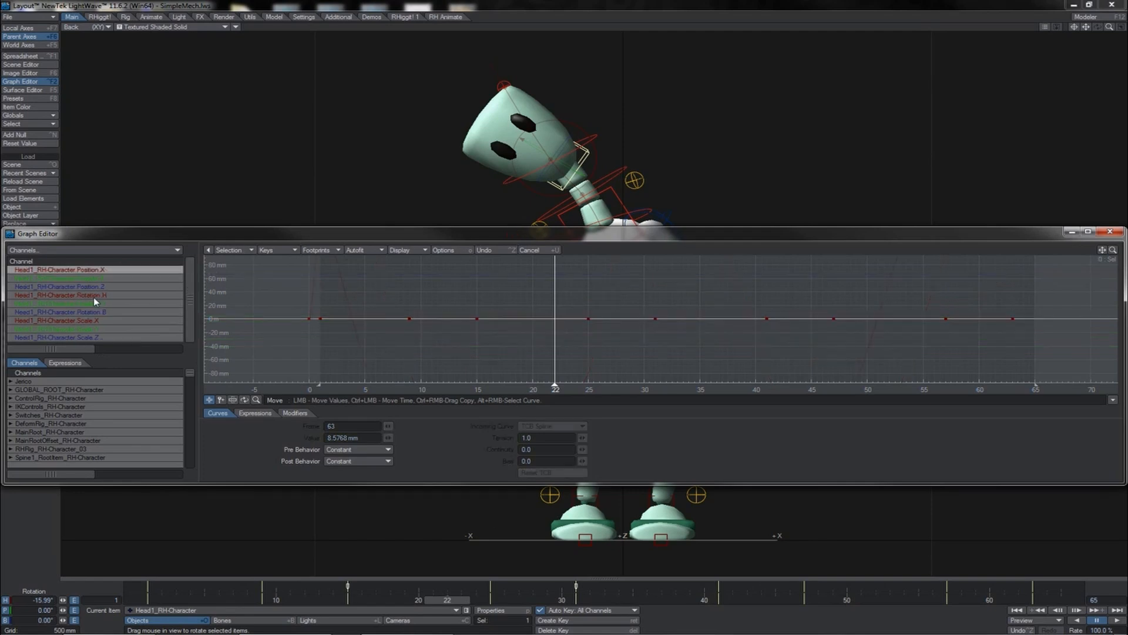
left_click(94, 296)
left_click(1116, 620)
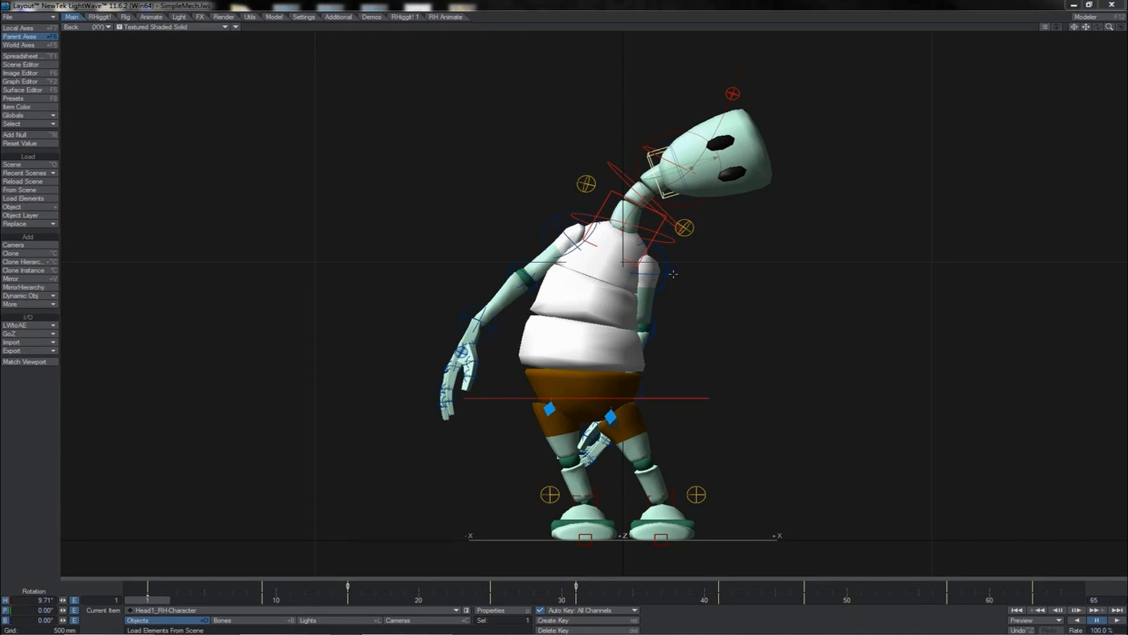
- At the first frame, raise the character's left arm by rotating the left shoulder bone
left_click(673, 274)
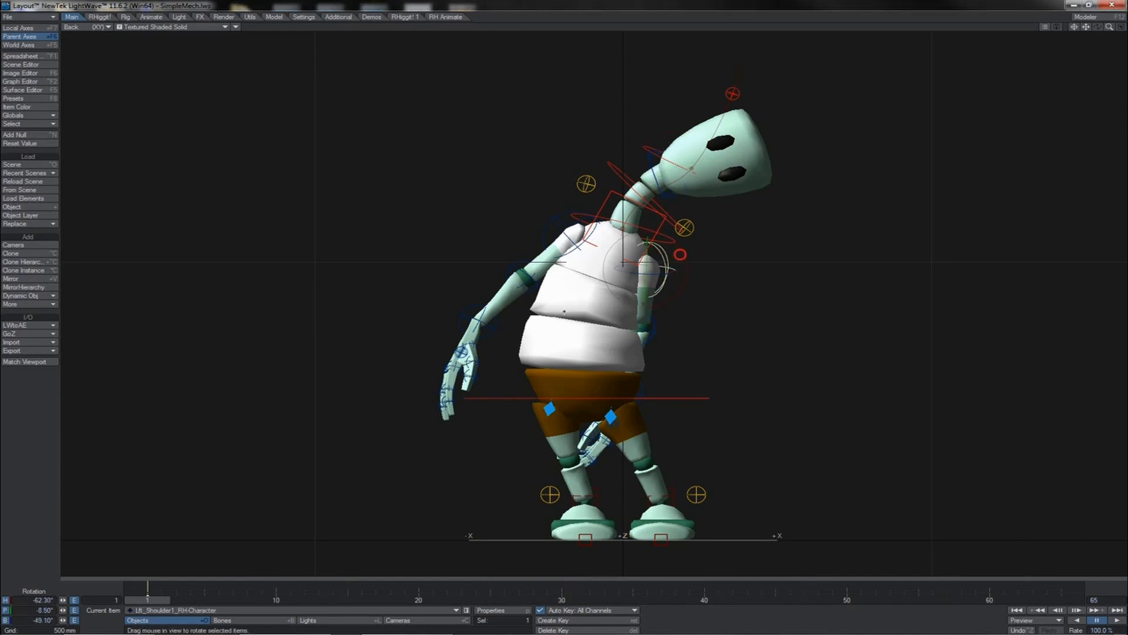
left_click_drag(679, 255, 648, 249)
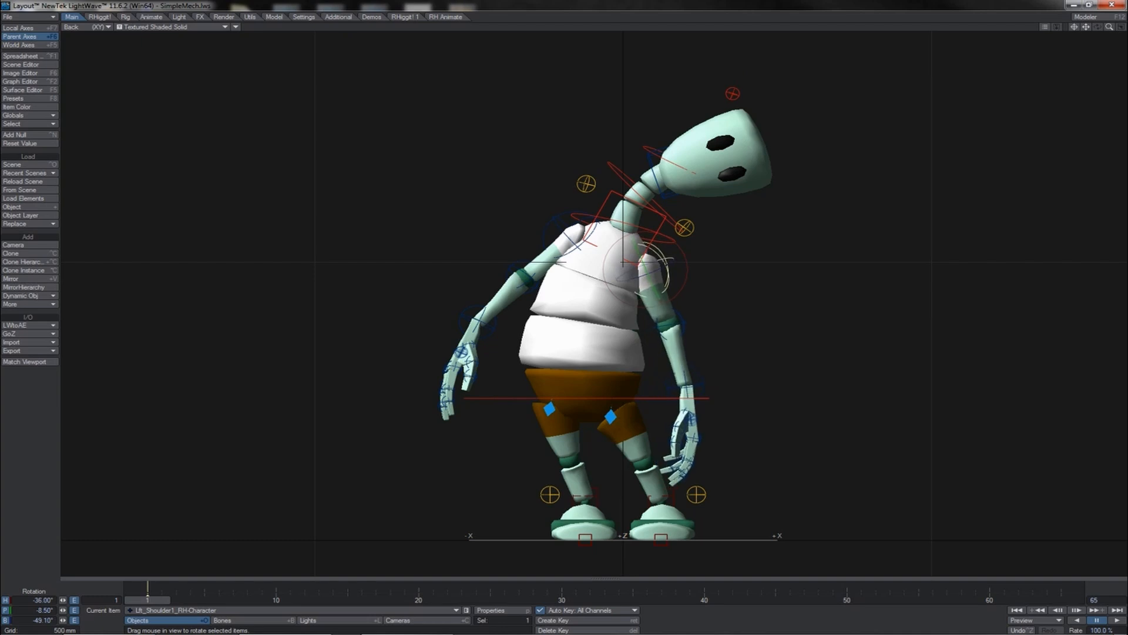
left_click_drag(648, 250, 648, 249)
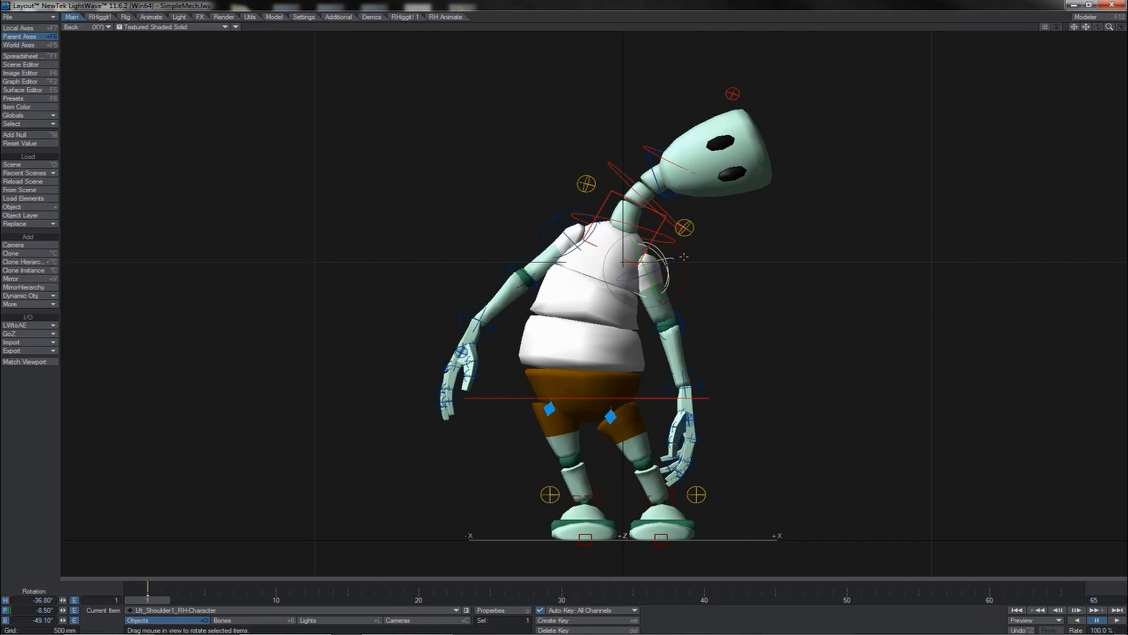
left_click_drag(684, 256, 826, 260)
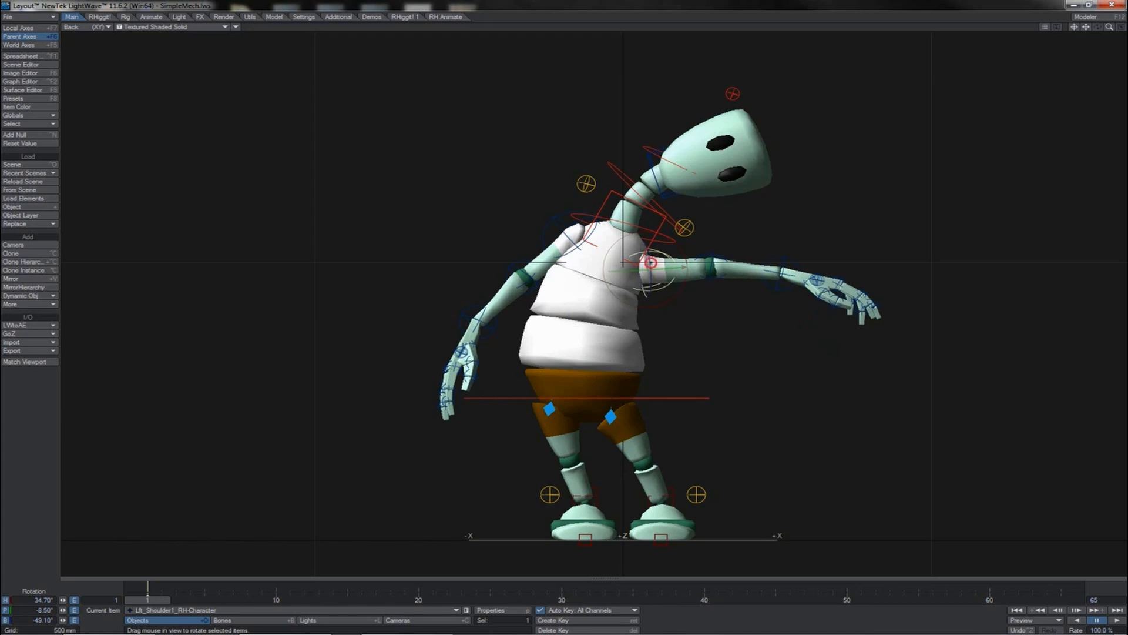
mouse_move(650, 262)
right_mouse_down()
mouse_move(667, 258)
mouse_move(682, 277)
mouse_move(700, 250)
mouse_move(652, 258)
right_mouse_up()
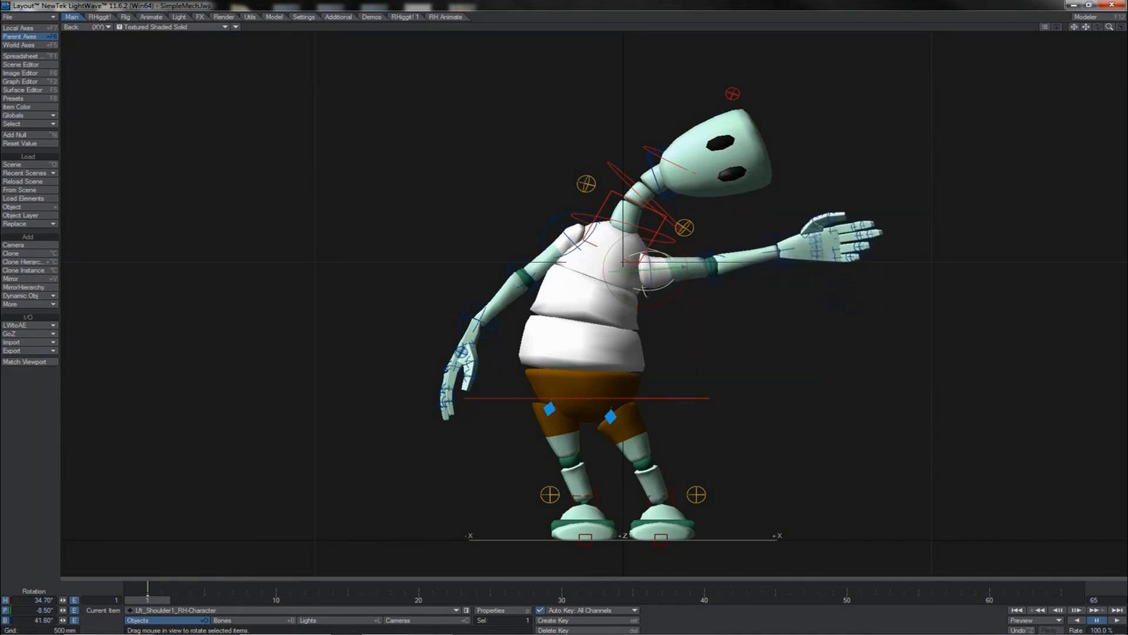
key("Down")
left_click_drag(711, 264, 711, 226)
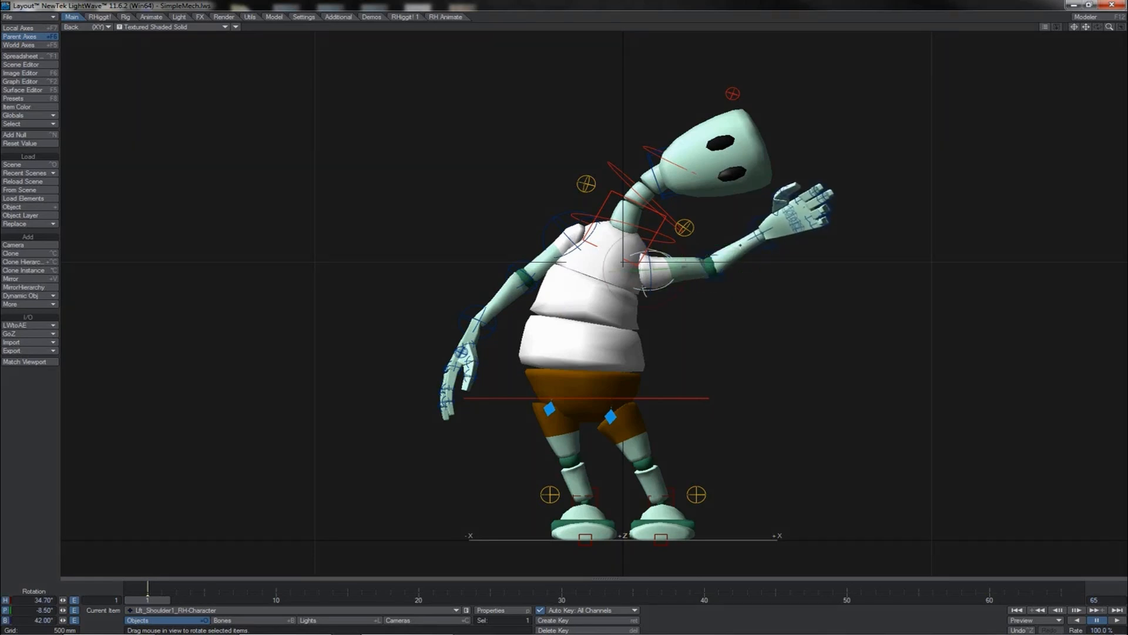
- Select the left wrist and rotate it to bend the hand back
key("Down")
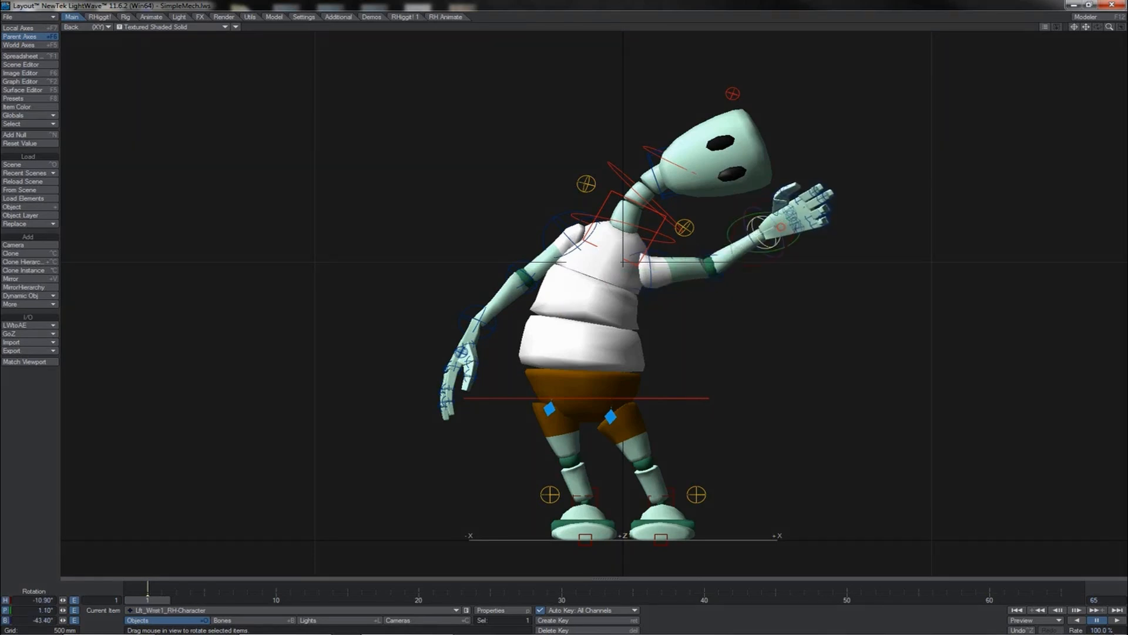
right_click_drag(782, 226, 726, 226)
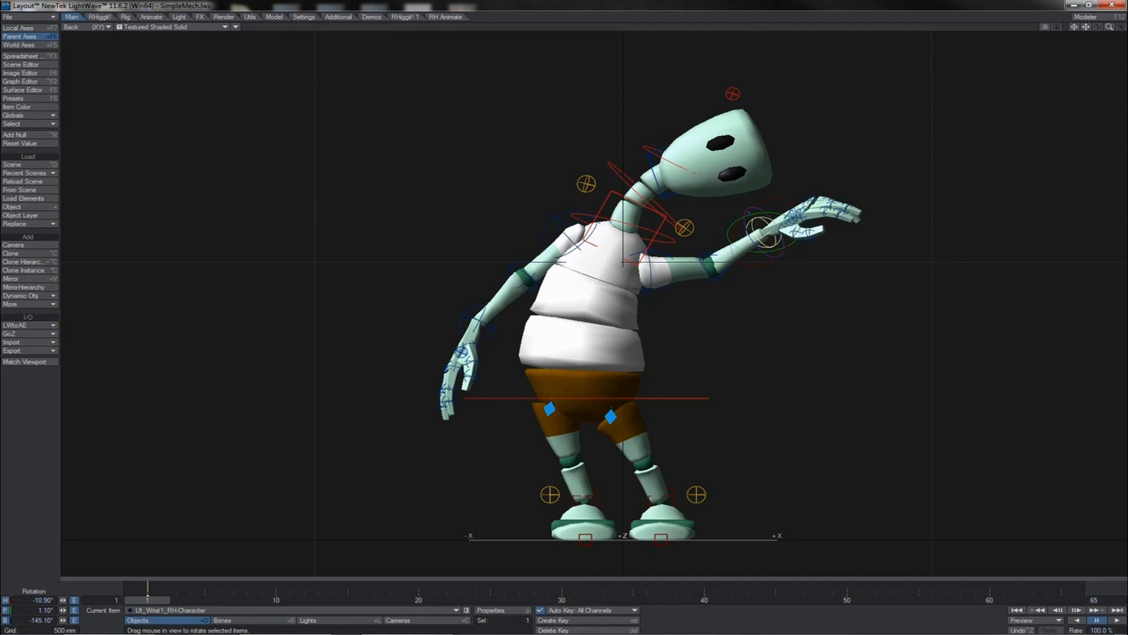
left_click_drag(764, 232, 781, 232)
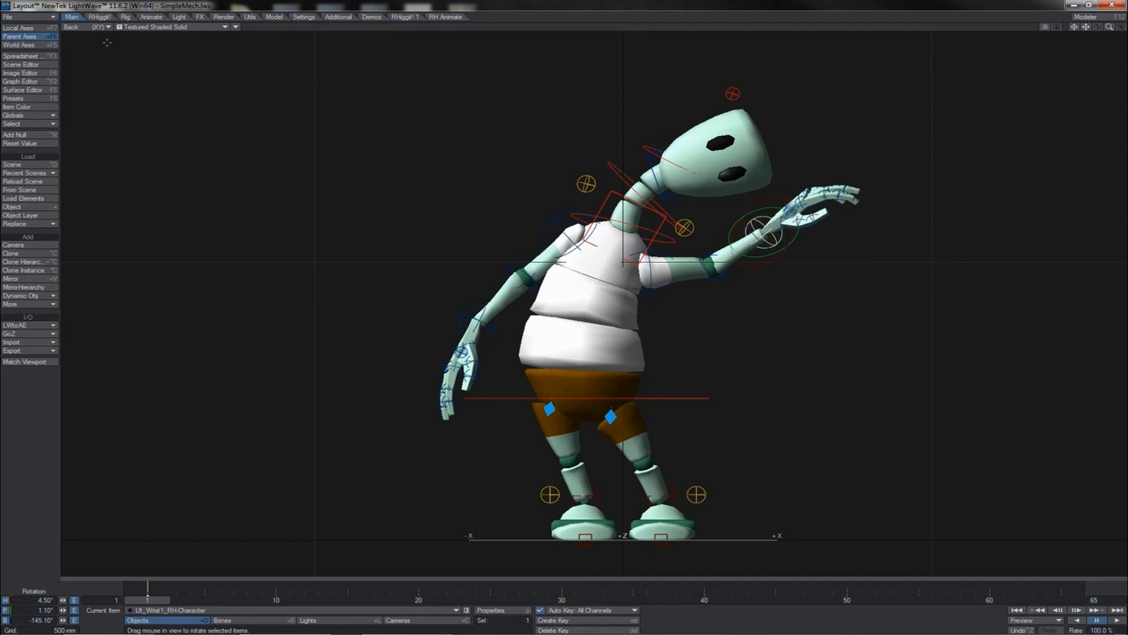
- Switch to the perspective view and rotate the left shoulder to bring the arm forward
key("4")
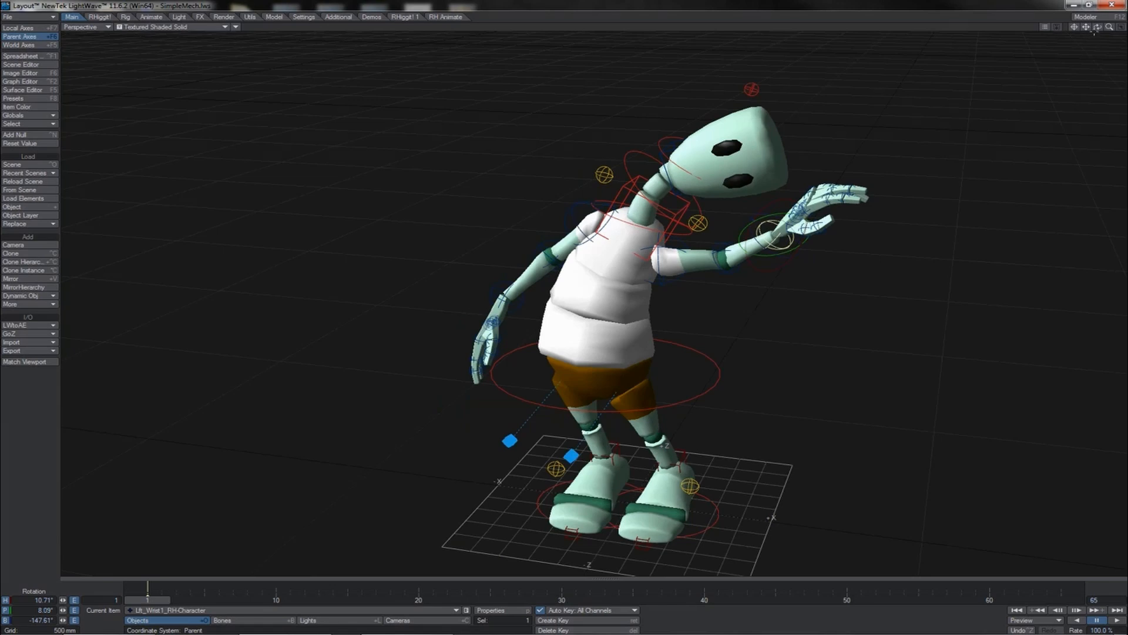
left_click_drag(1096, 27, 1028, 28)
left_click(723, 268)
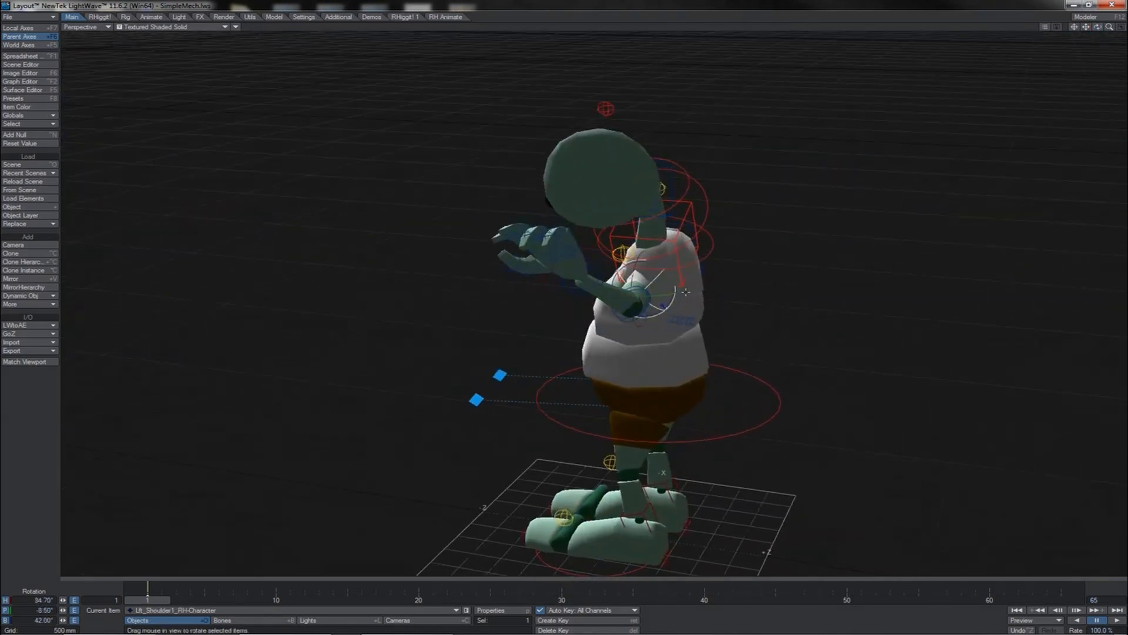
mouse_move(686, 292)
left_mouse_down()
mouse_move(686, 250)
mouse_move(679, 286)
left_mouse_up()
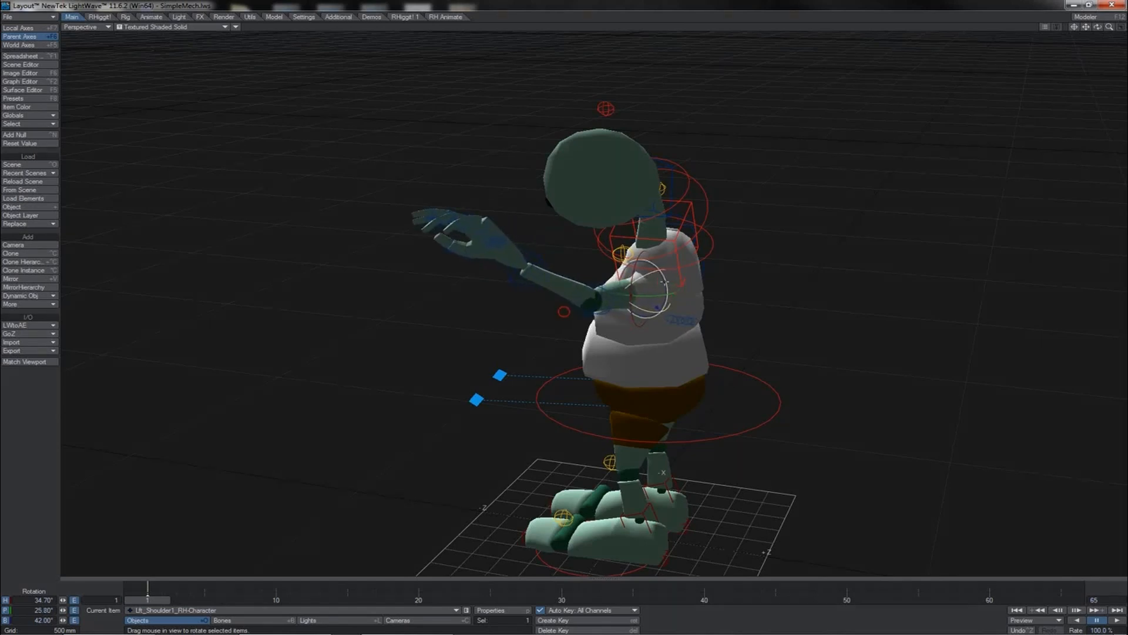
right_click_drag(664, 283, 676, 283)
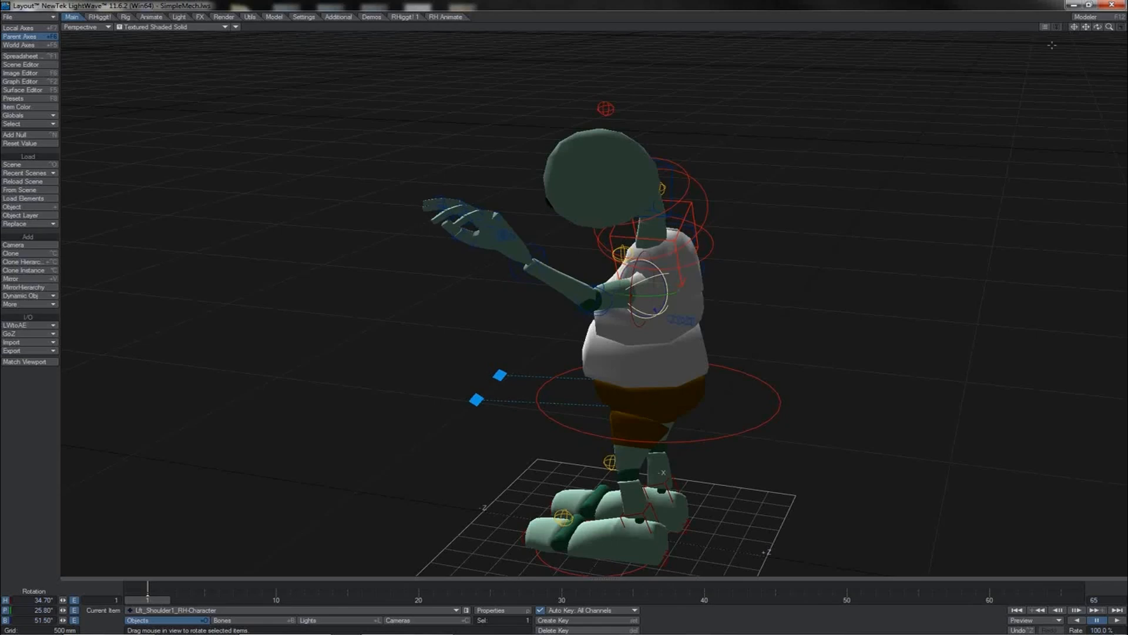
- Back in the front view, raise the right arm by rotating the right shoulder and right wrist
left_click_drag(1098, 27, 1070, 43)
left_click(705, 210)
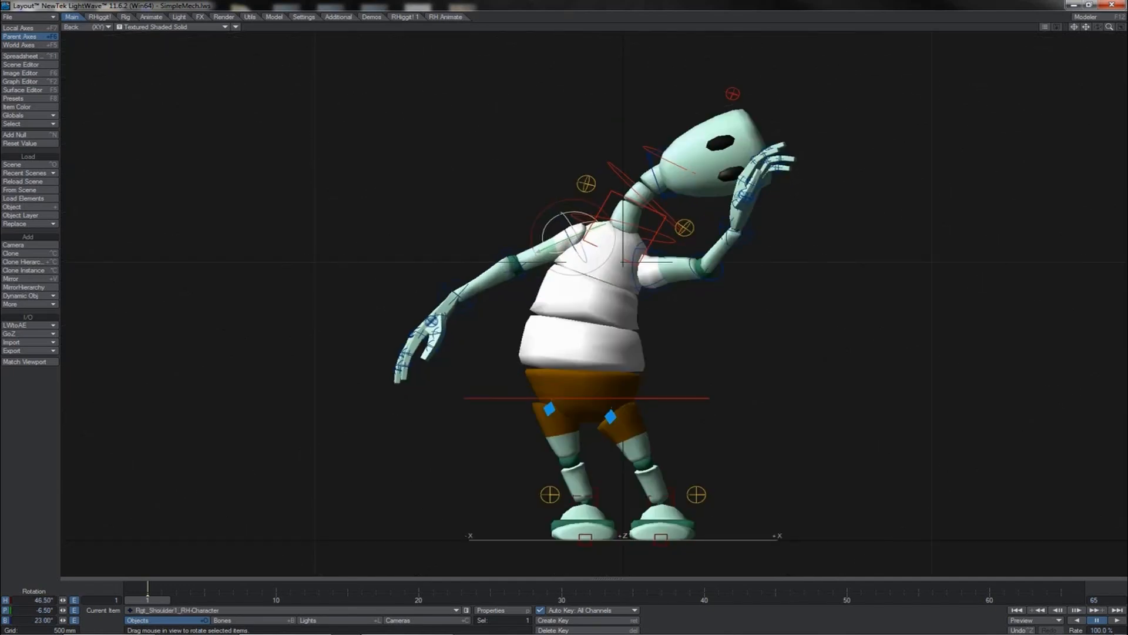
left_click_drag(588, 294, 564, 311)
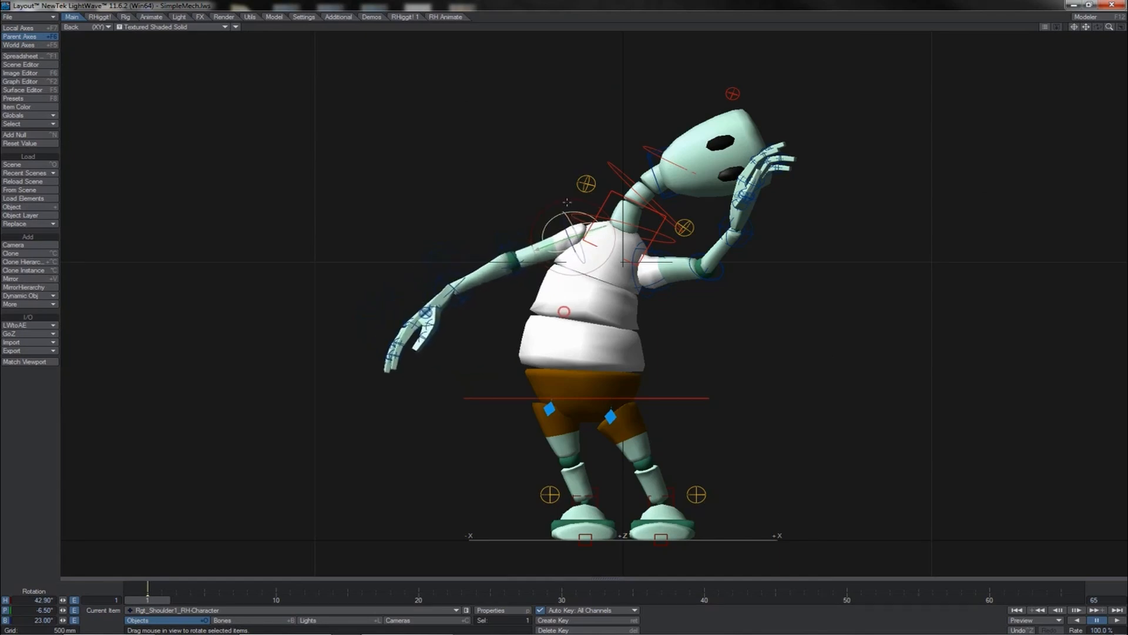
left_click(448, 268)
left_click_drag(446, 253, 456, 286)
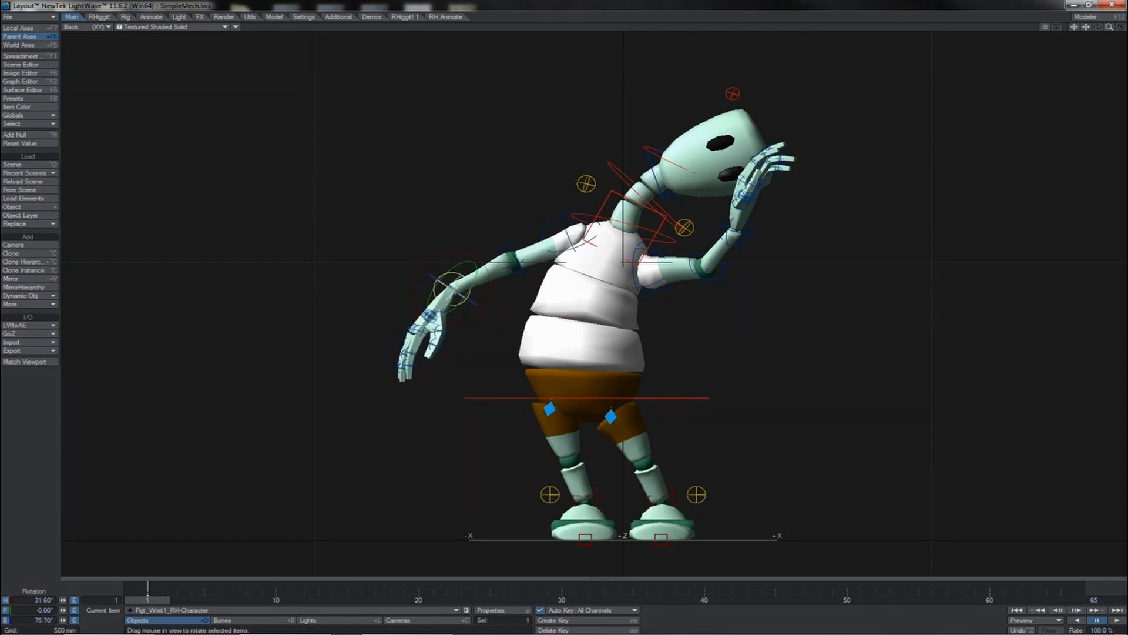
- Select both shoulder and wrist bones together and create a motion key for them
left_click(565, 311)
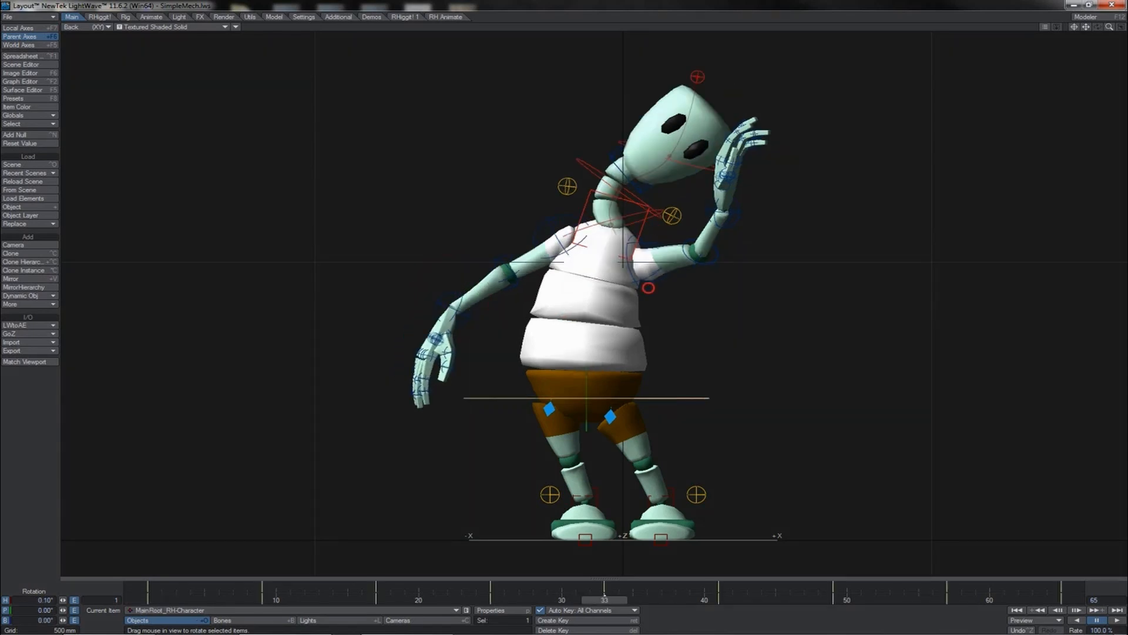
left_click(648, 288)
left_click(545, 219, "shift")
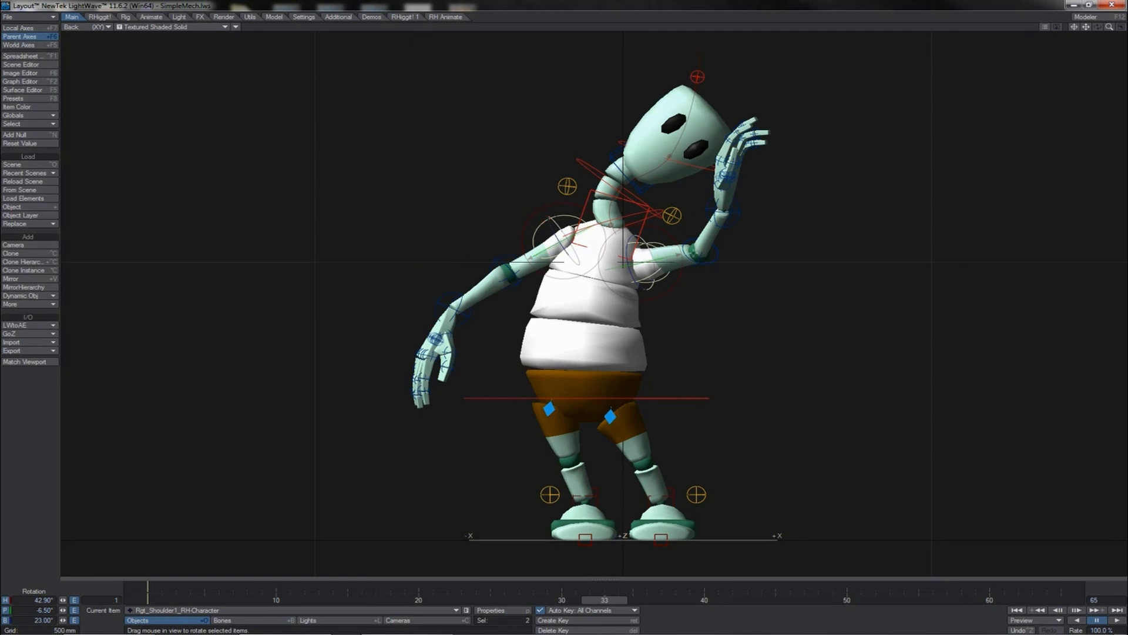
left_click(707, 254, "shift")
left_click(724, 210, "shift")
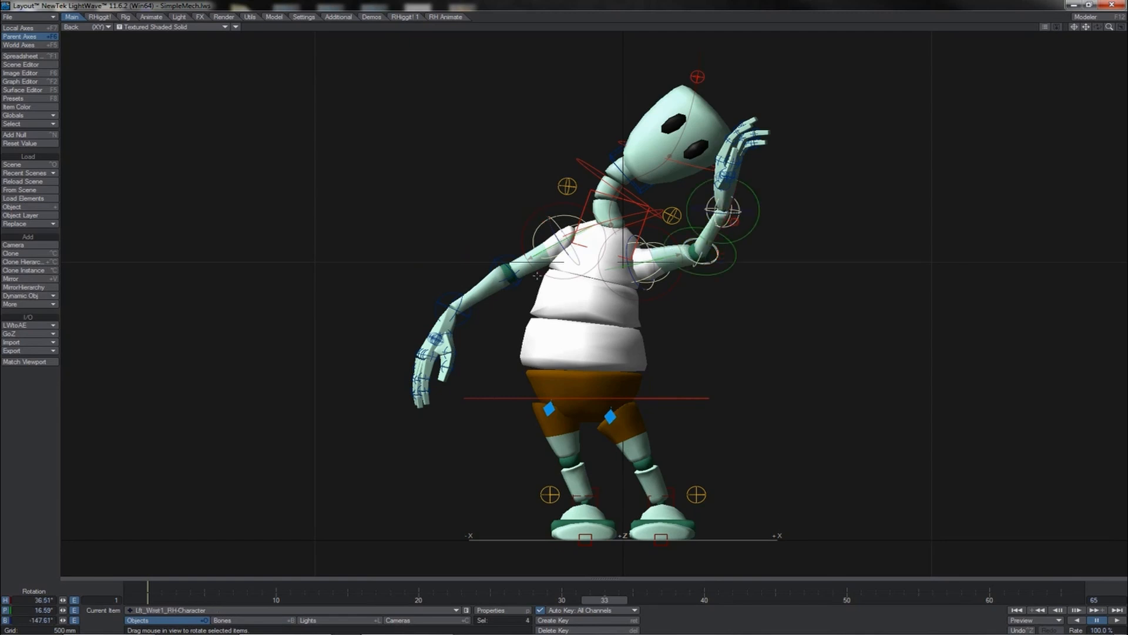
left_click(494, 256, "shift")
left_click(442, 291, "shift")
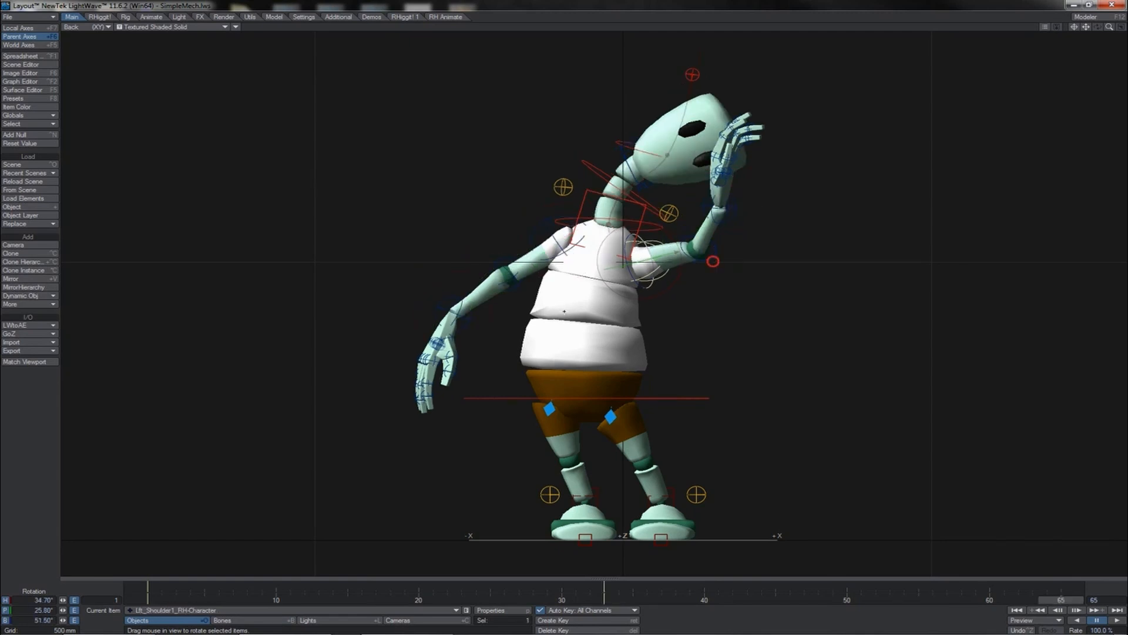
left_click(713, 261, "shift")
left_click(734, 223, "shift")
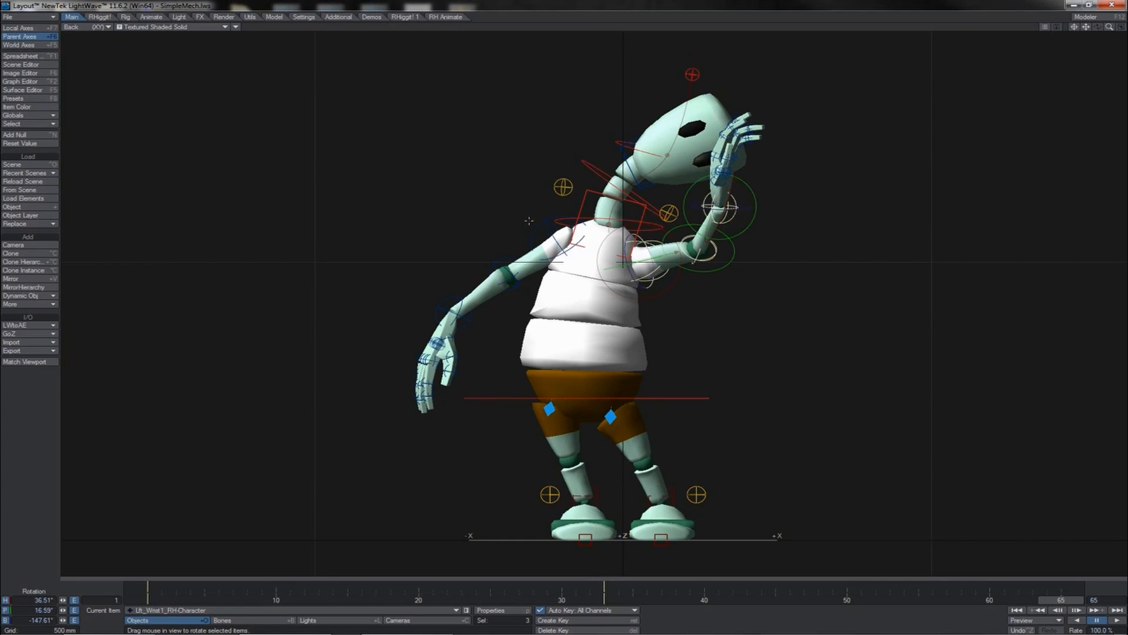
left_click(529, 220, "shift")
left_click(500, 254, "shift")
left_click(456, 291, "shift")
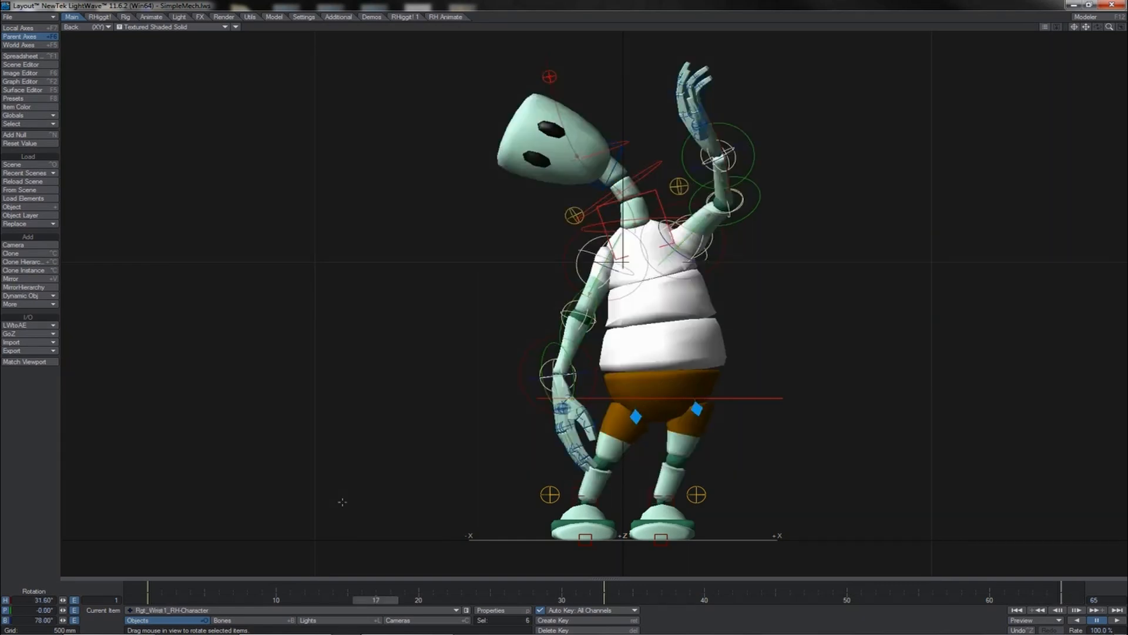
key("Return")
key("Return")
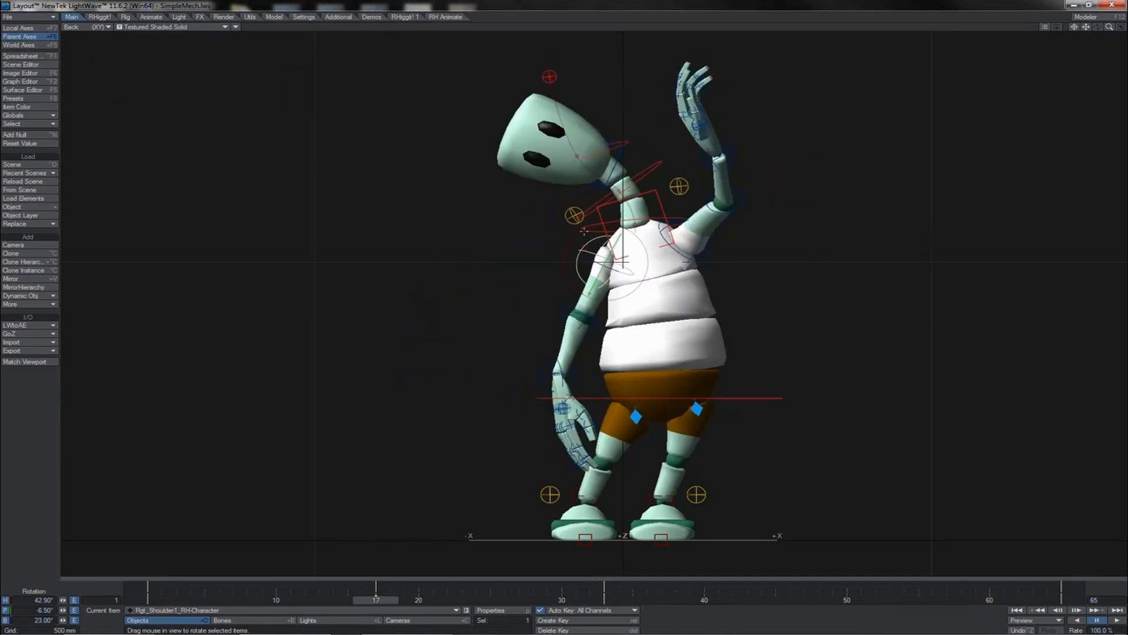
- Rotate the right elbow to reposition the forearm, checking the pose in the perspective and back views
left_click_drag(584, 231, 413, 233)
left_click_drag(601, 287, 564, 312)
key("4")
key("Down")
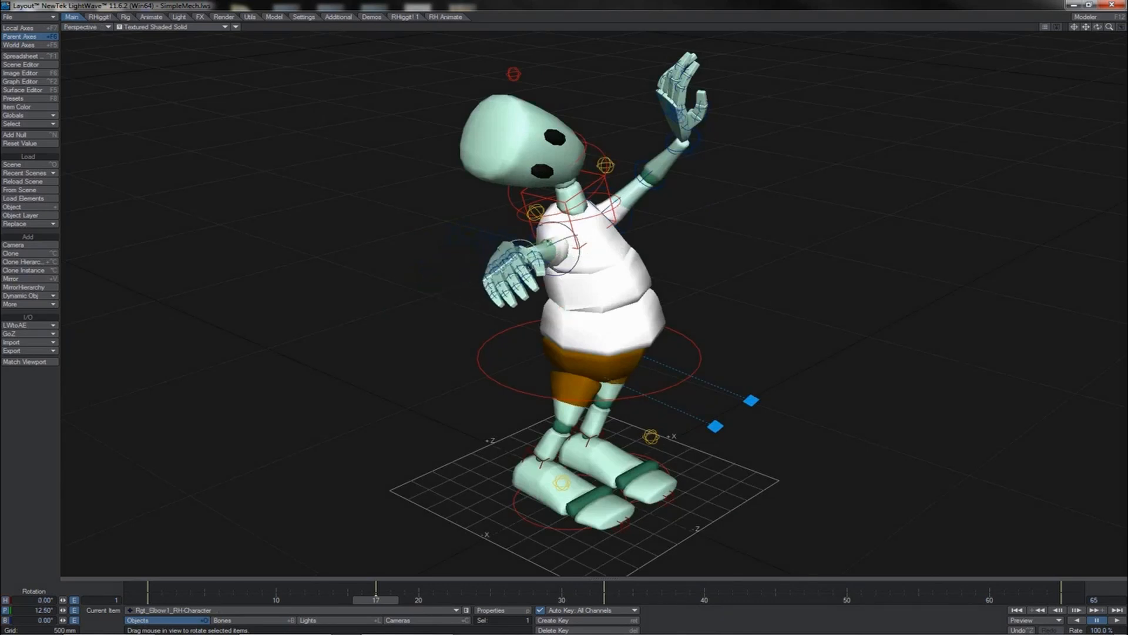
key("1")
left_click_drag(552, 233, 564, 255)
left_click(586, 243)
key("Down")
key("Down")
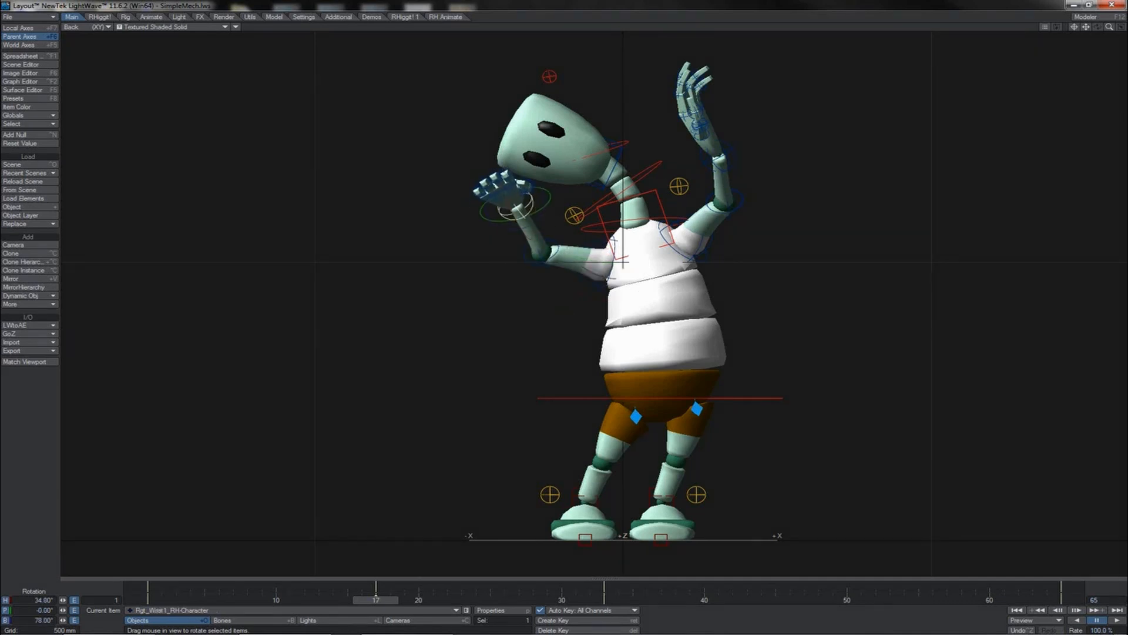
- Rotate the right wrist to bend the hand outward beside the head
left_click_drag(563, 294, 564, 312)
left_click_drag(541, 196, 562, 252)
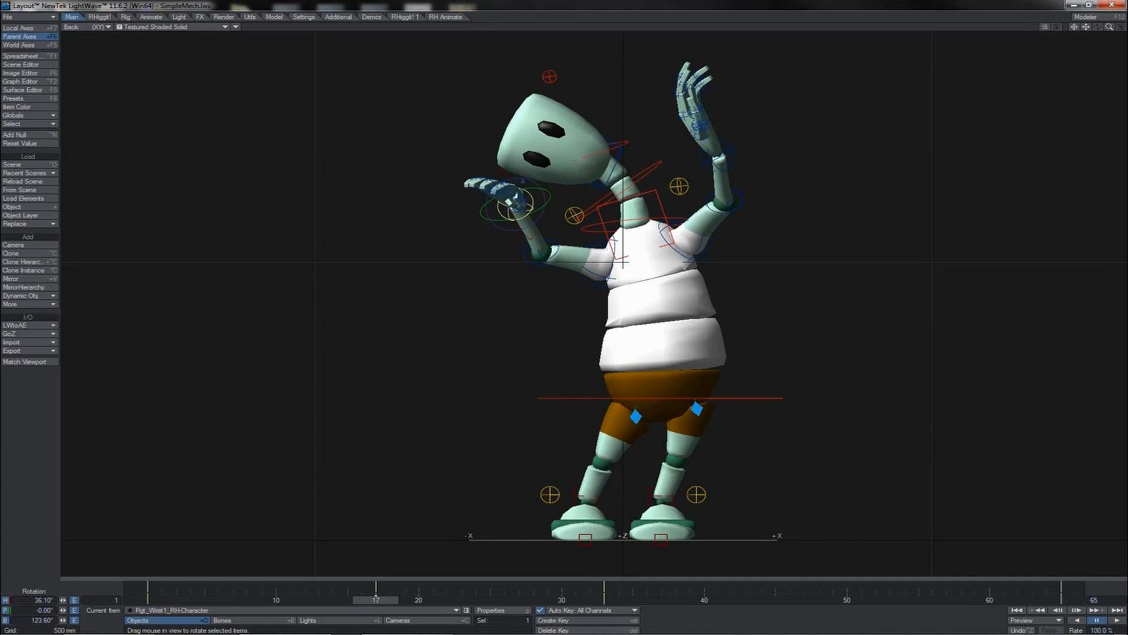
left_click_drag(551, 190, 529, 200)
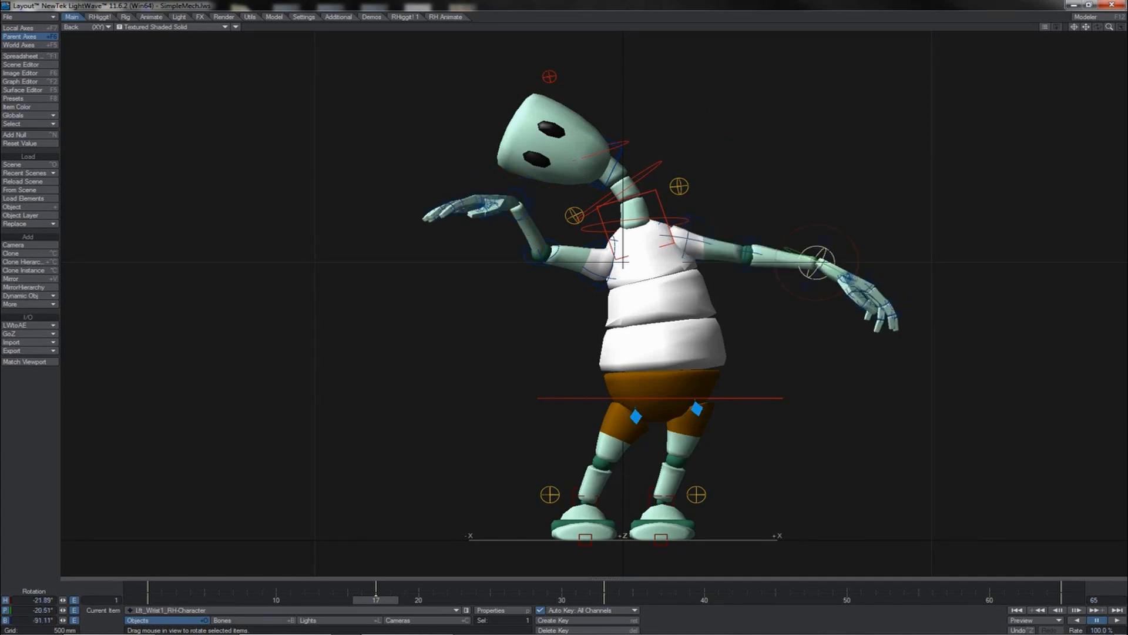
- Select both shoulder and wrist bones together and create a motion key for them at frame 48
left_click(747, 250, "shift")
left_click(714, 216, "shift")
left_click(599, 288, "shift")
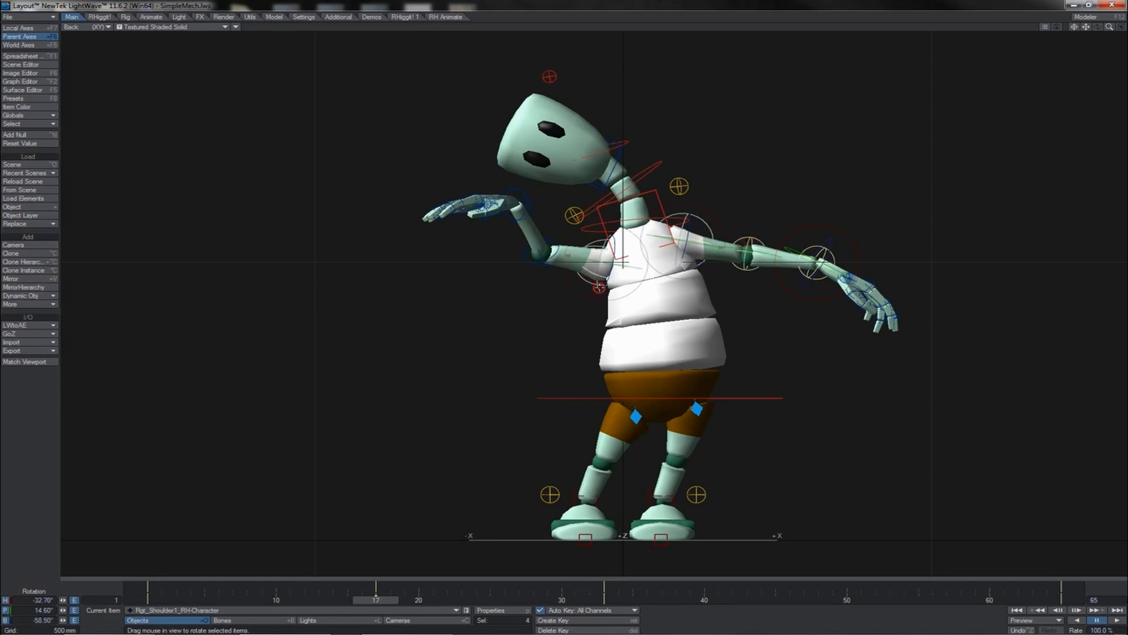
left_click(534, 258, "shift")
left_click(527, 201, "shift")
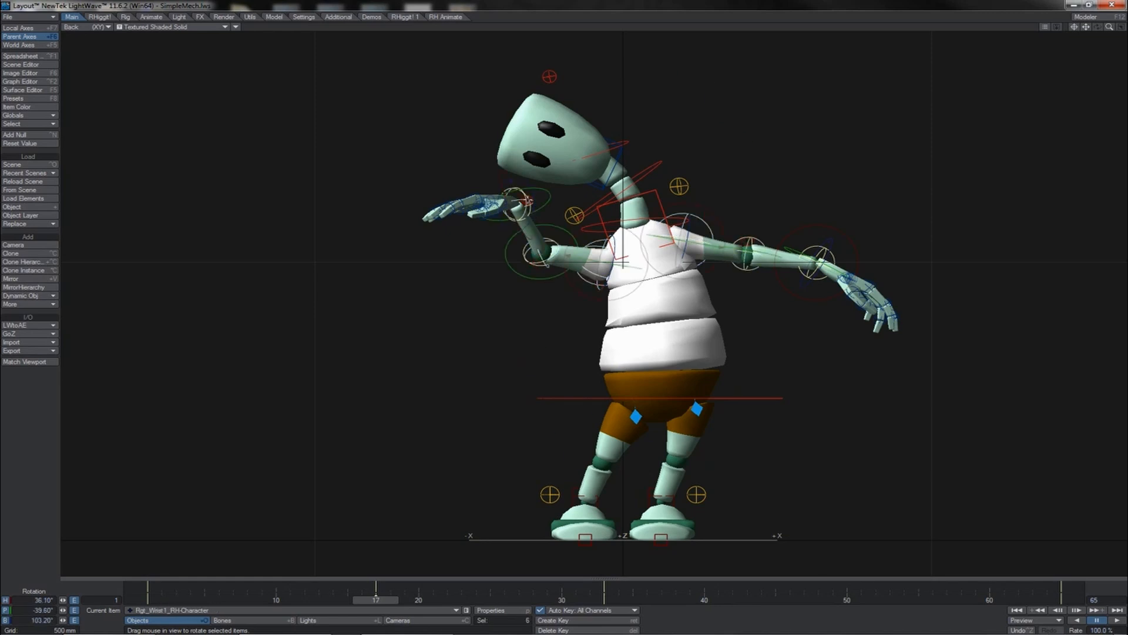
key("Return")
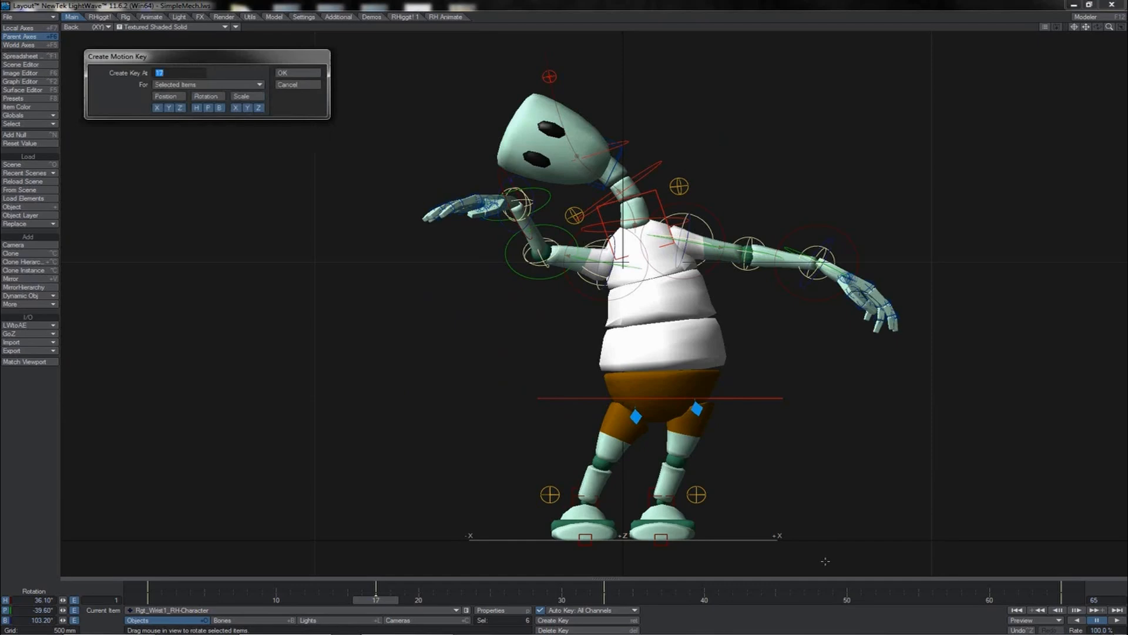
type("48")
key("Return")
- Rotate the right wrist in world axis to tilt the hand upward and create a motion key at the current frame
left_click(1117, 620)
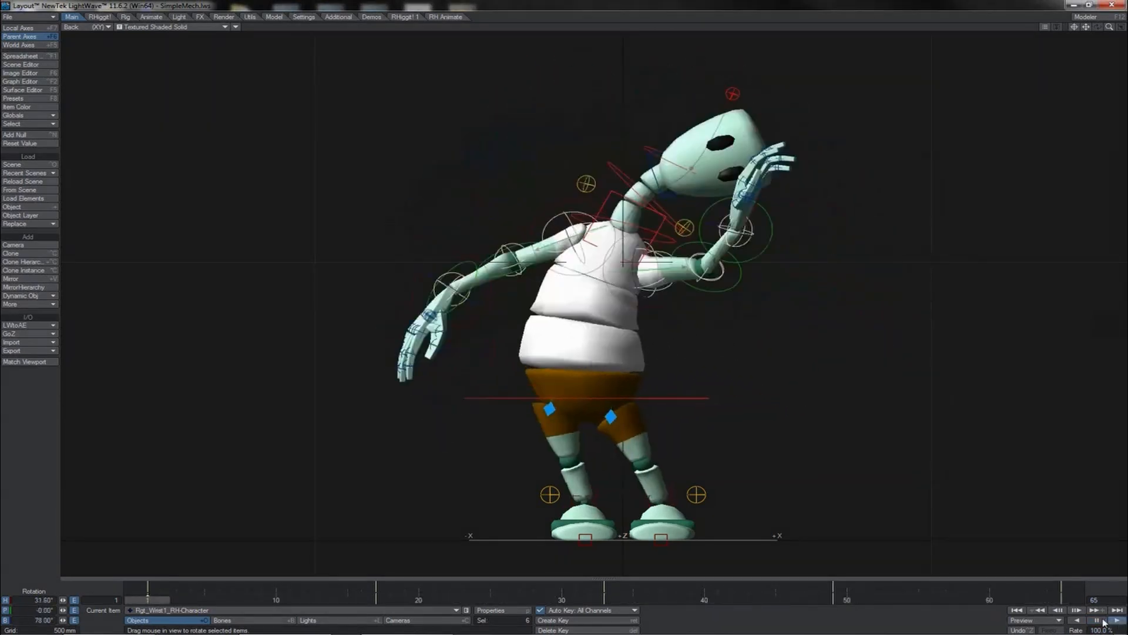
left_click(521, 195)
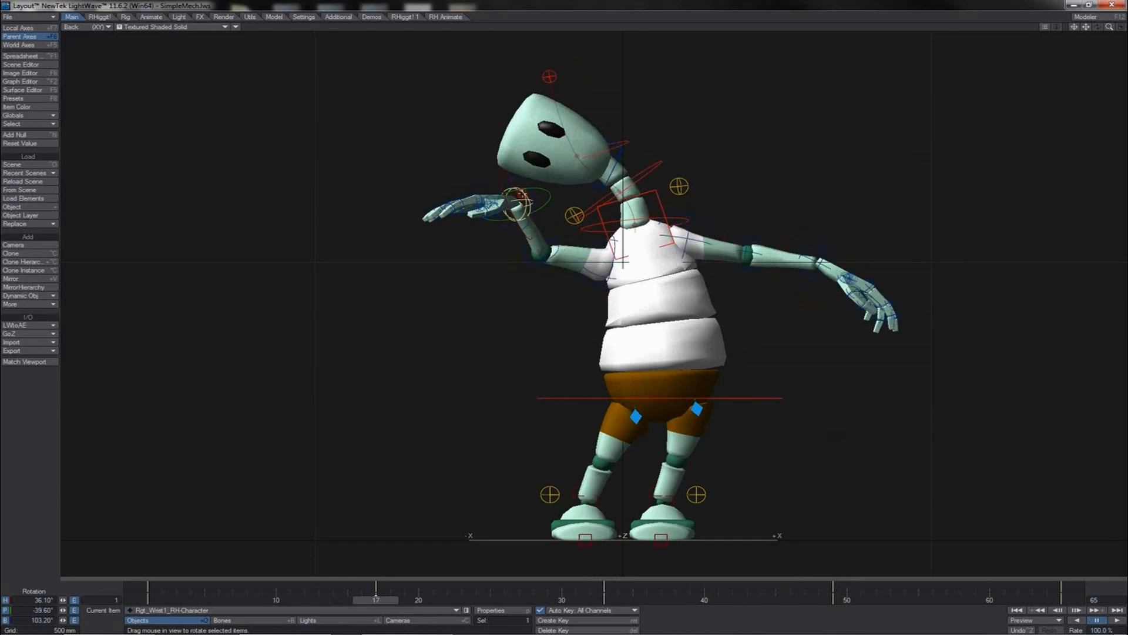
key("shift+F5")
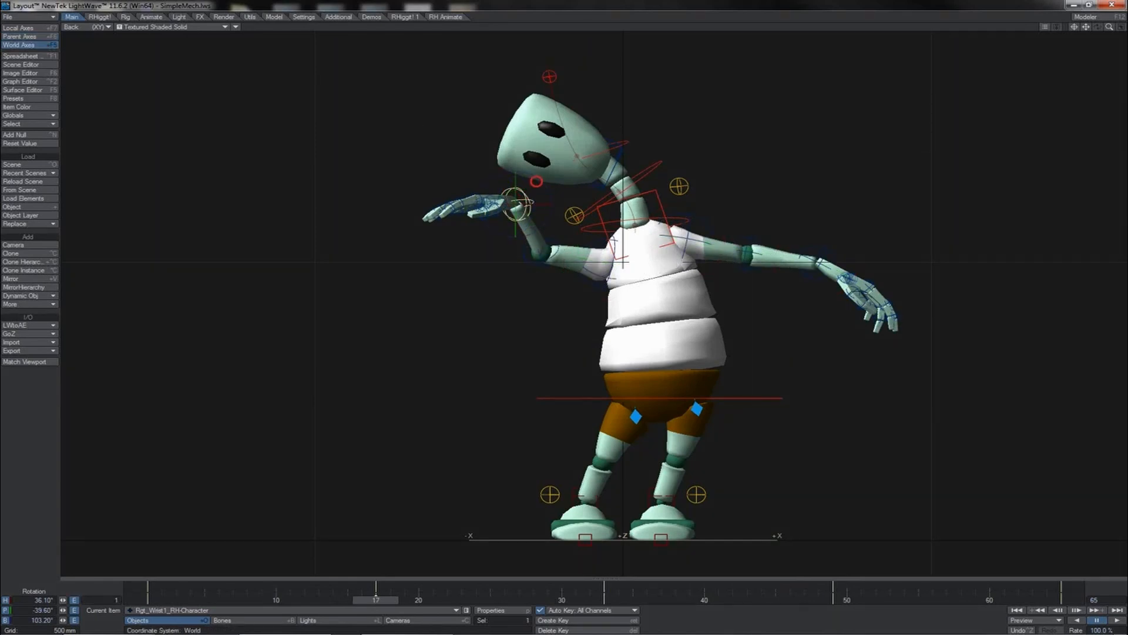
mouse_move(536, 181)
left_mouse_down()
mouse_move(595, 190)
mouse_move(536, 181)
left_mouse_up()
key("Return")
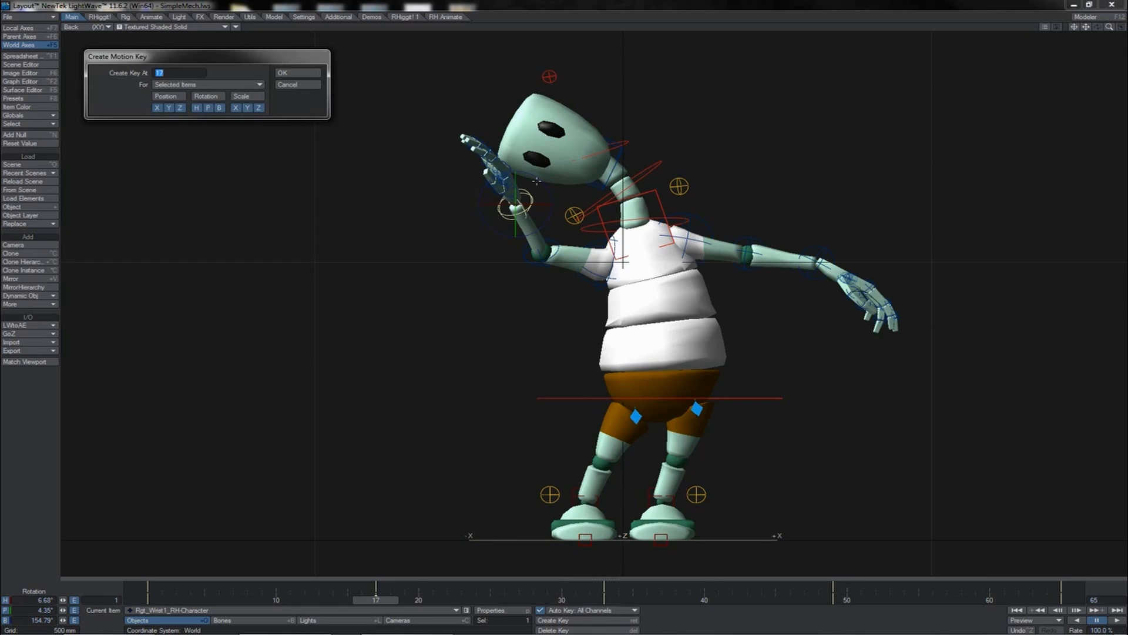
key("Return")
- Switch back to parent axis and play the animation, stepping backward through the keyframes
key("shift+F6")
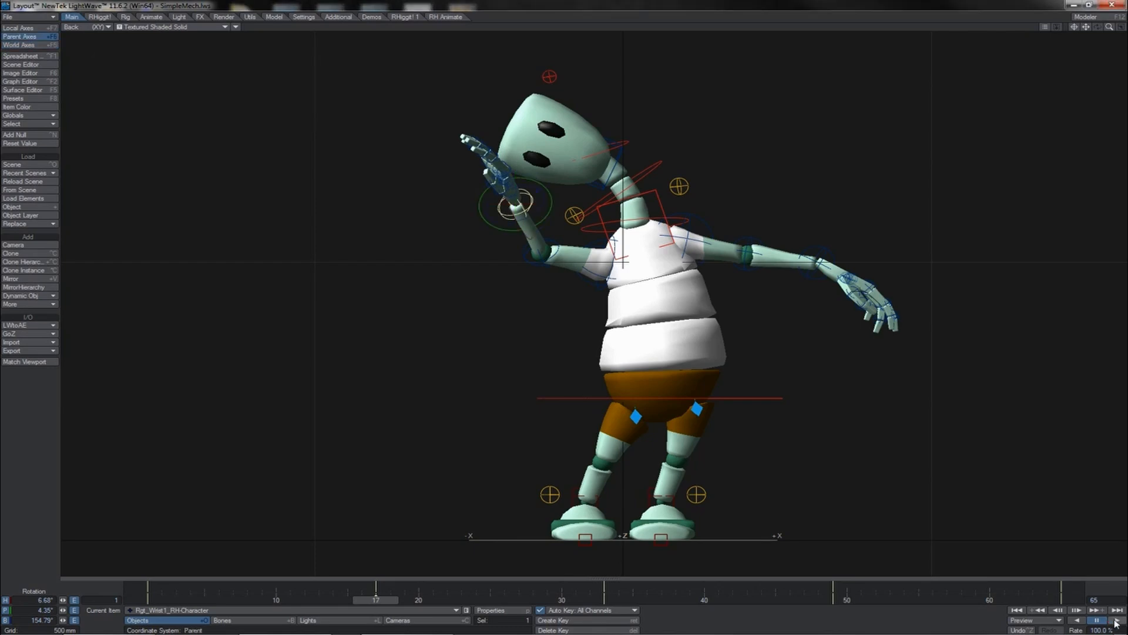
left_click(1116, 621)
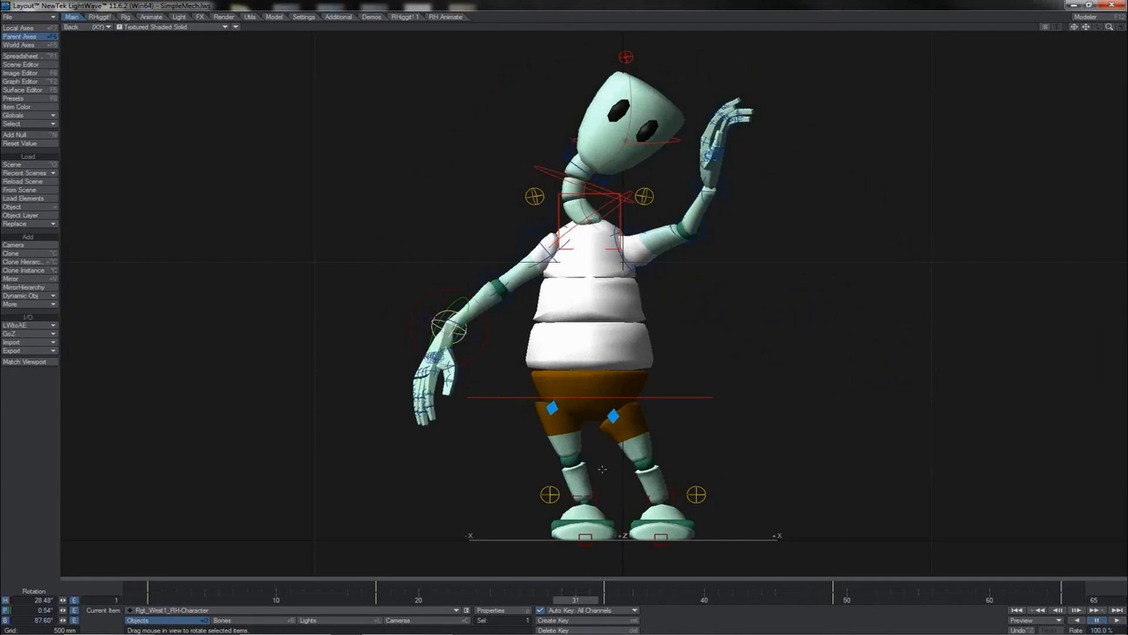
key("shift+Left")
key("shift+Left")
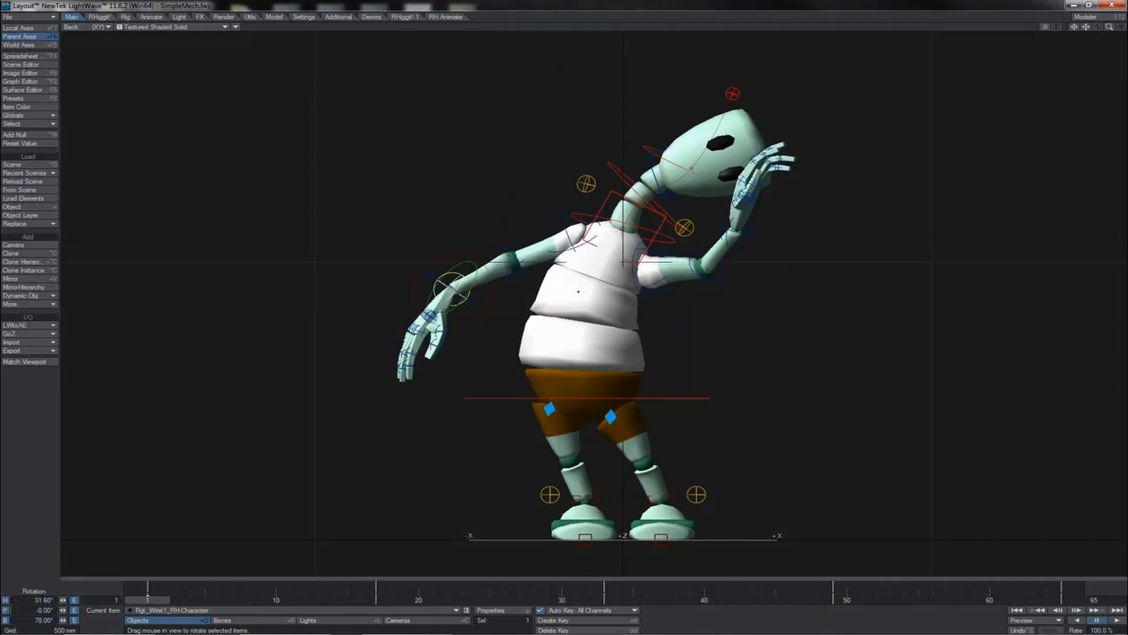
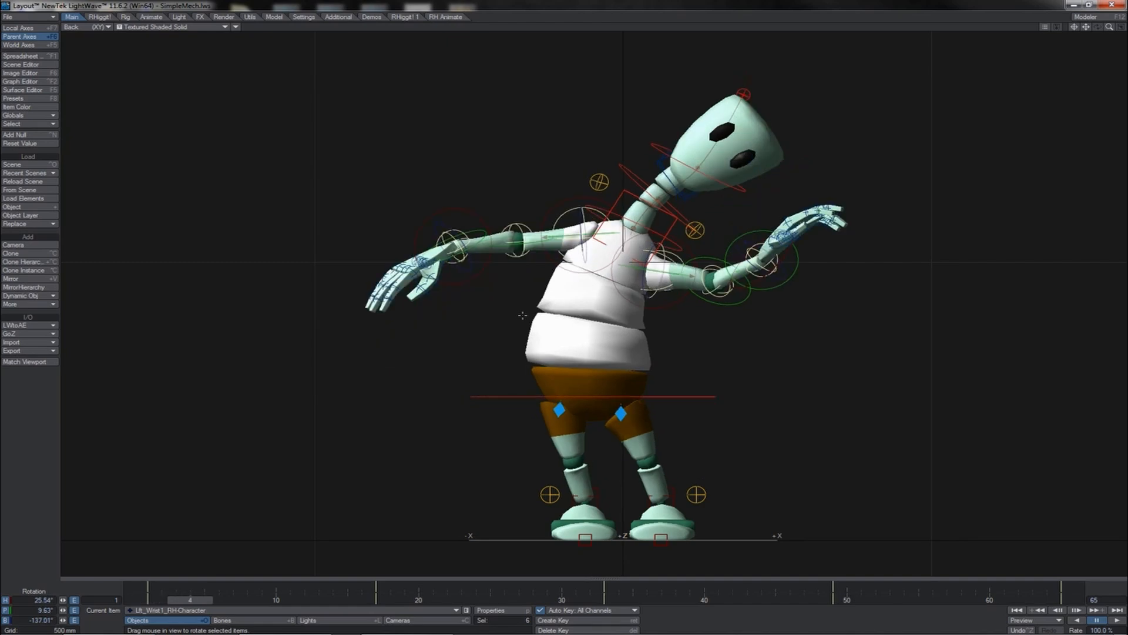
- Create a motion key for the left wrist, then step back and scrub the timeline to review earlier frames
key("Return")
key("Return")
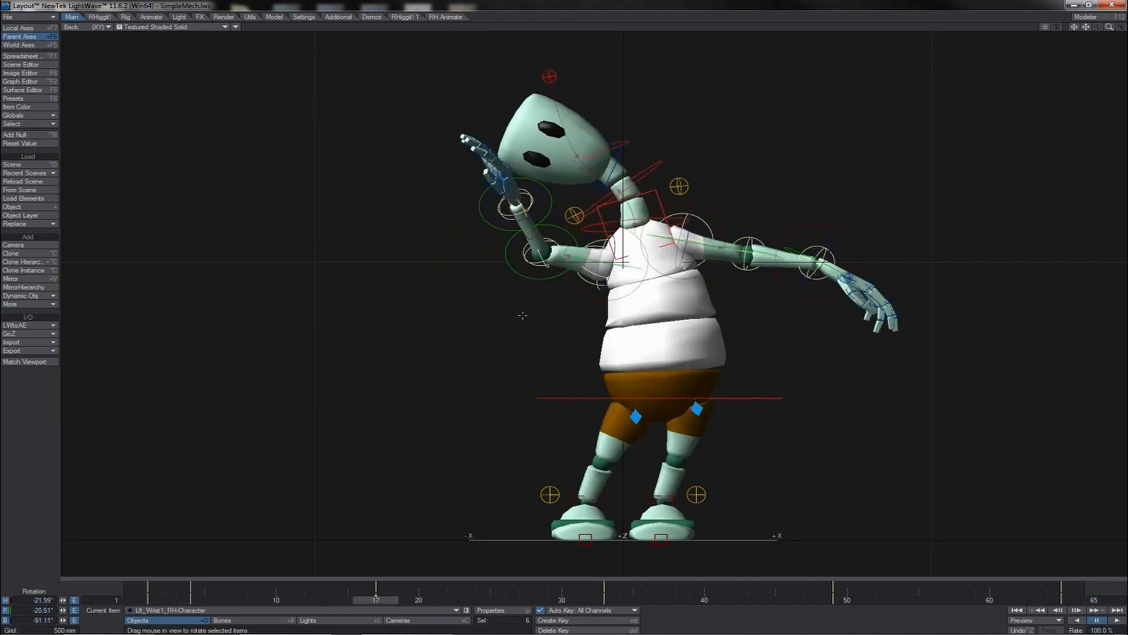
key("Left")
key("Left")
key("Left")
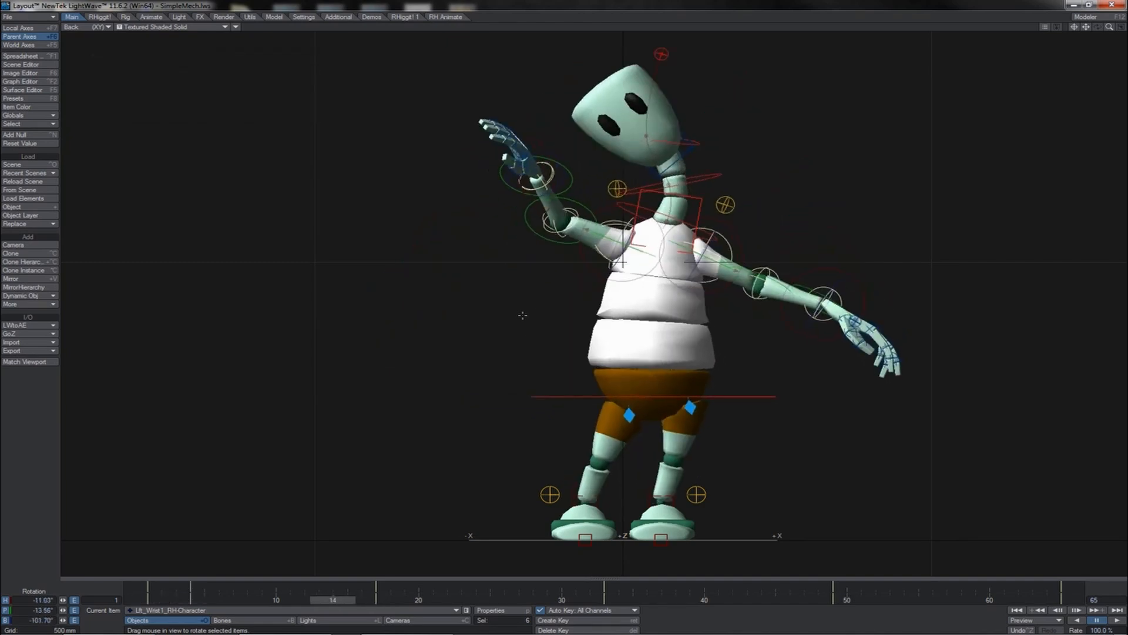
key("Return")
key("Return")
left_click_drag(333, 586, 305, 586)
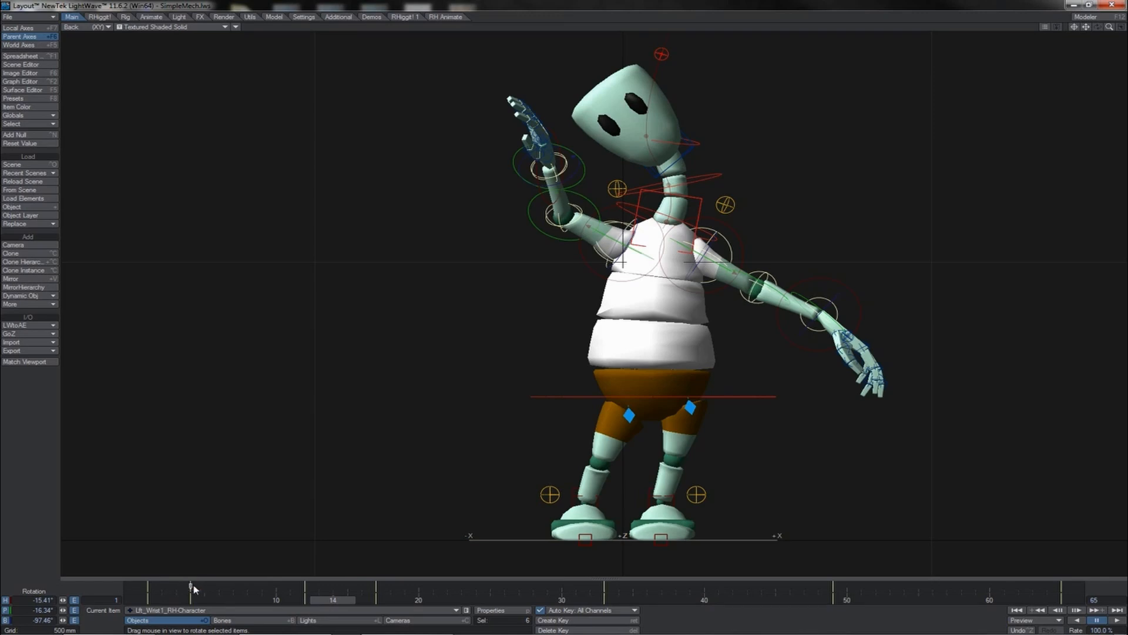
left_click_drag(205, 586, 219, 587)
- Step through the keyframes to frame 30 and create a motion key for the left wrist there
key("shift+Left")
key("shift+Left")
key("shift+Left")
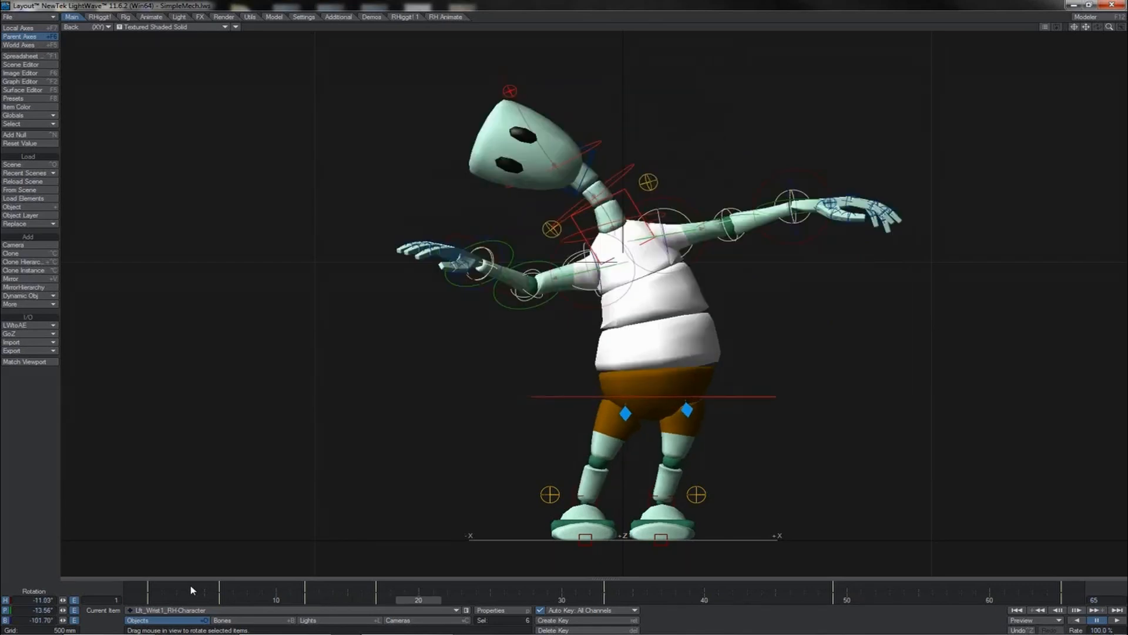
key("Left")
key("Left")
key("Left")
key("Return")
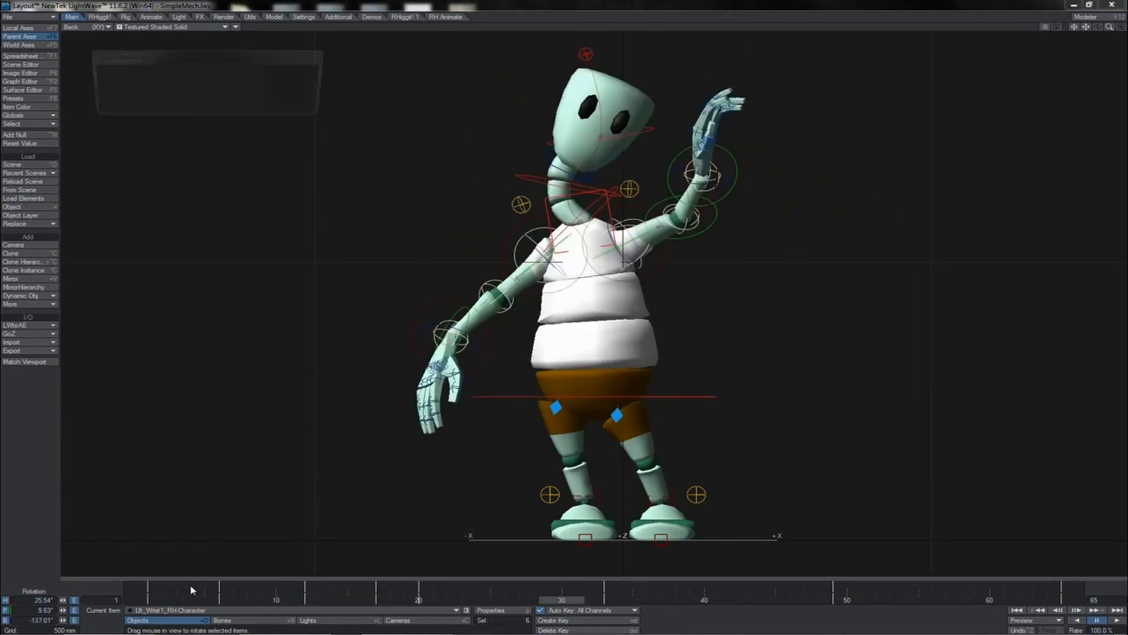
key("Return")
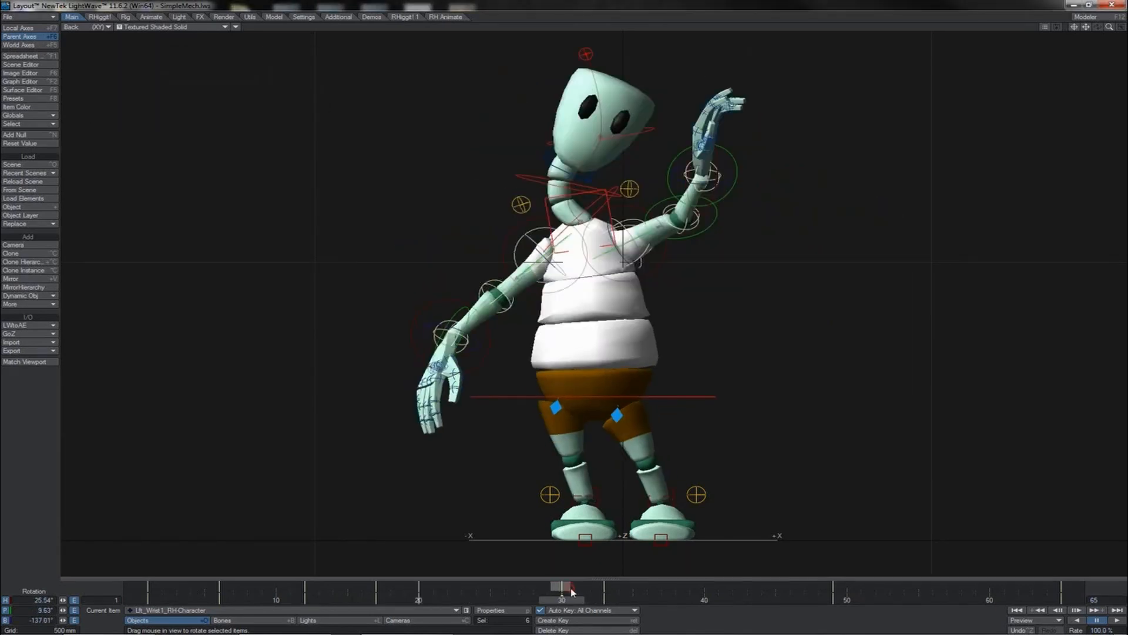
- Play the animation and rotate the right shoulder to reshape the raised arm pose at several frames
left_click(1116, 620)
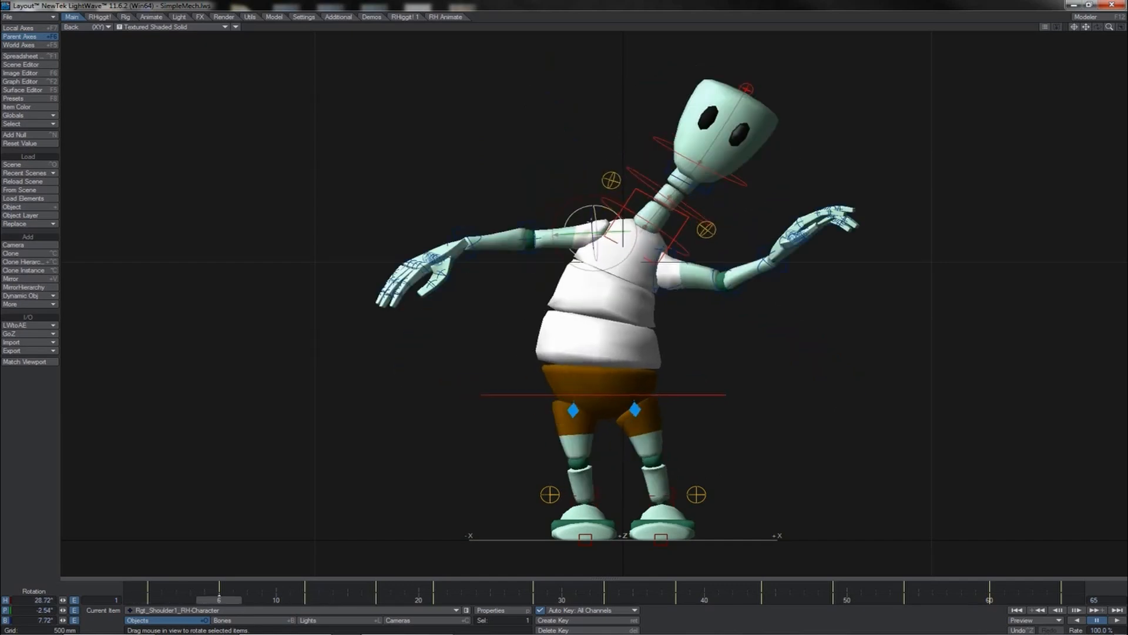
left_click_drag(592, 222, 564, 311)
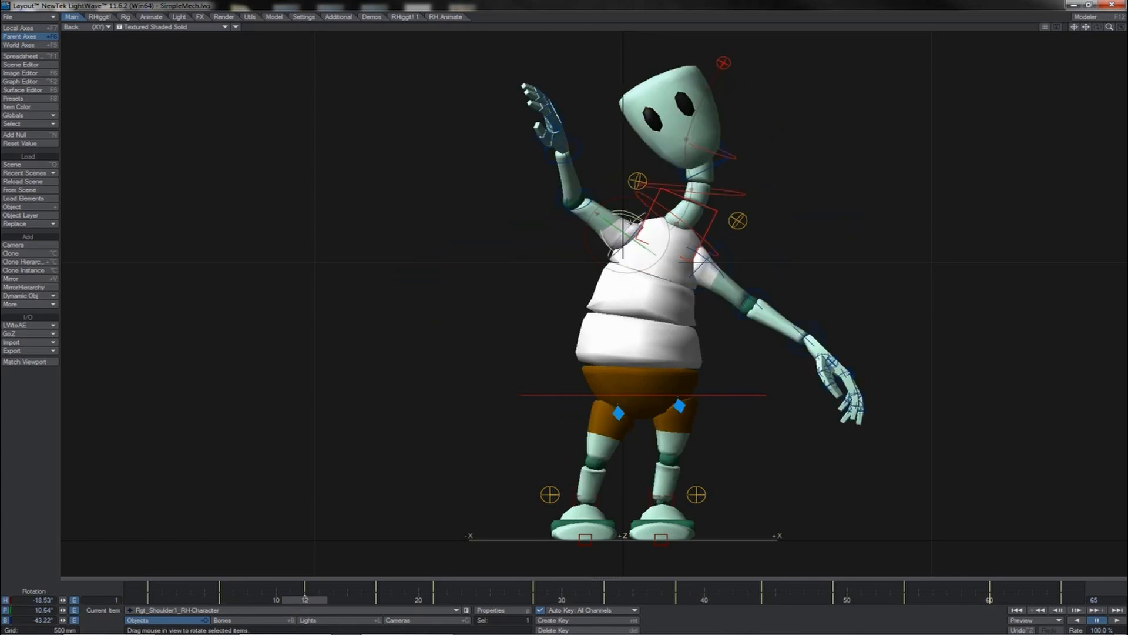
left_click_drag(623, 211, 609, 217)
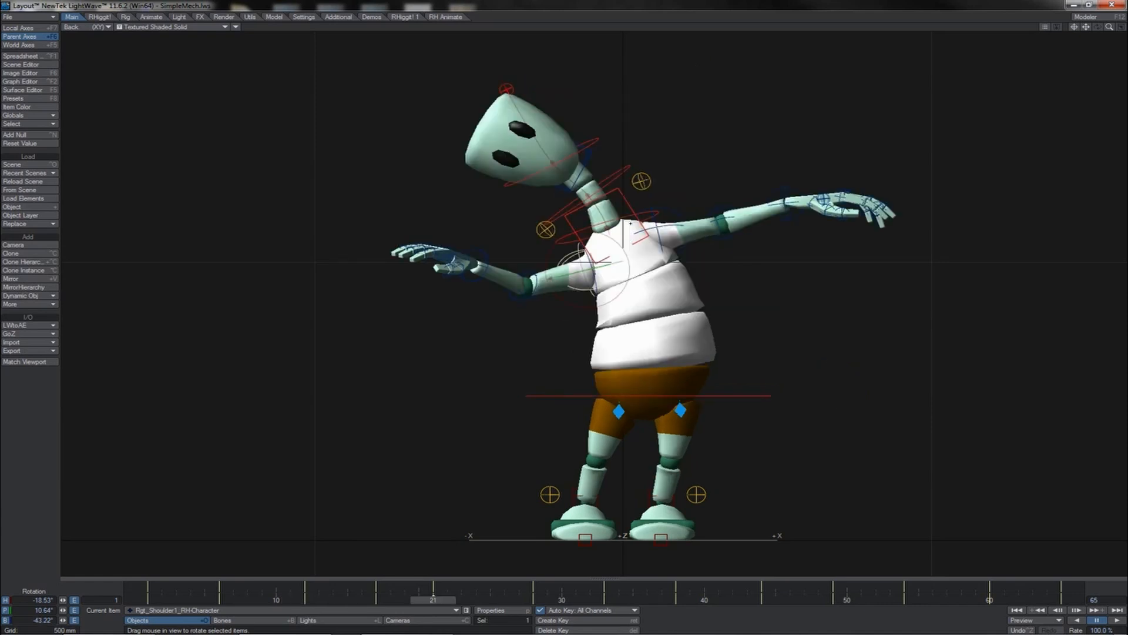
left_click_drag(589, 255, 564, 311)
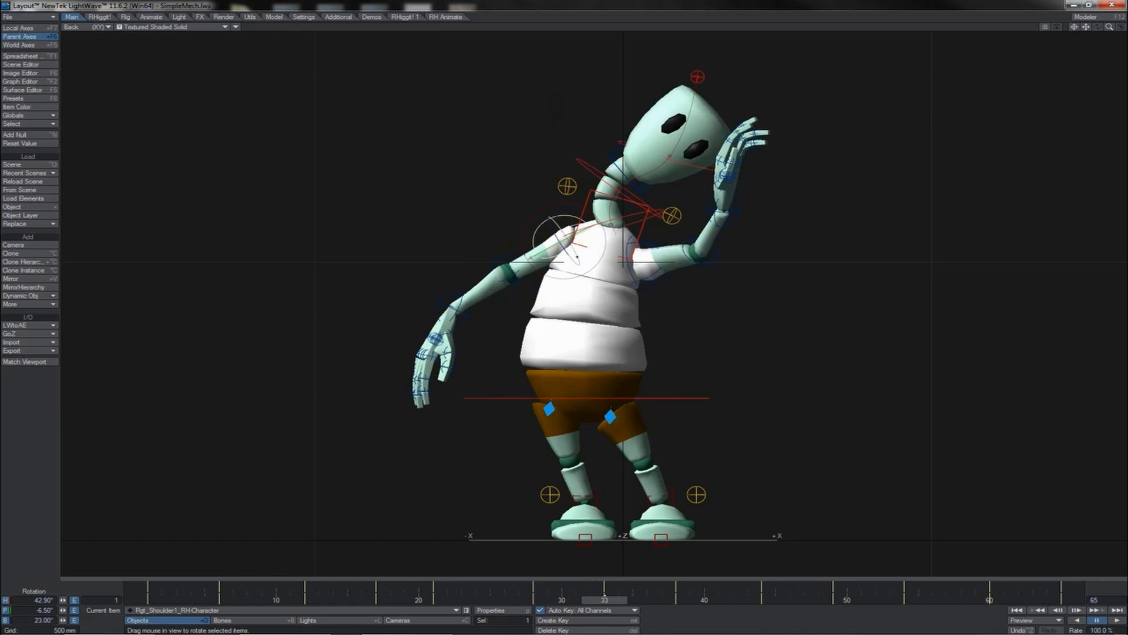
left_click_drag(576, 260, 564, 313)
- Step forward through the keys and tweak the right shoulder's rotation at frame 45
key("shift+Right")
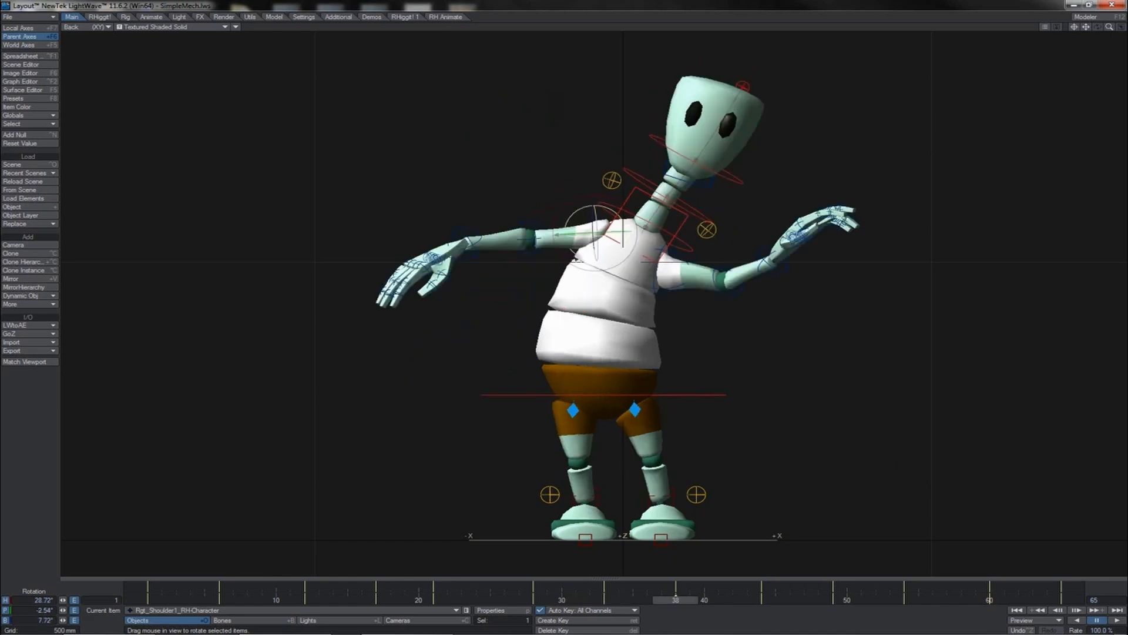
key("shift+Right")
key("shift+Right")
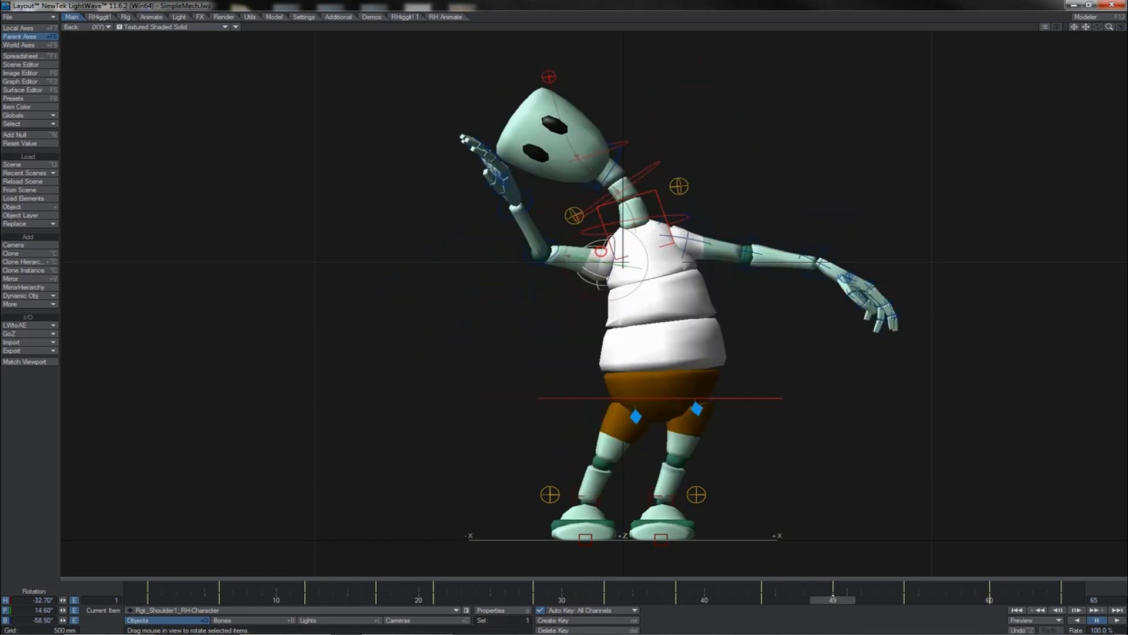
left_click_drag(578, 268, 577, 280)
key("shift+Right")
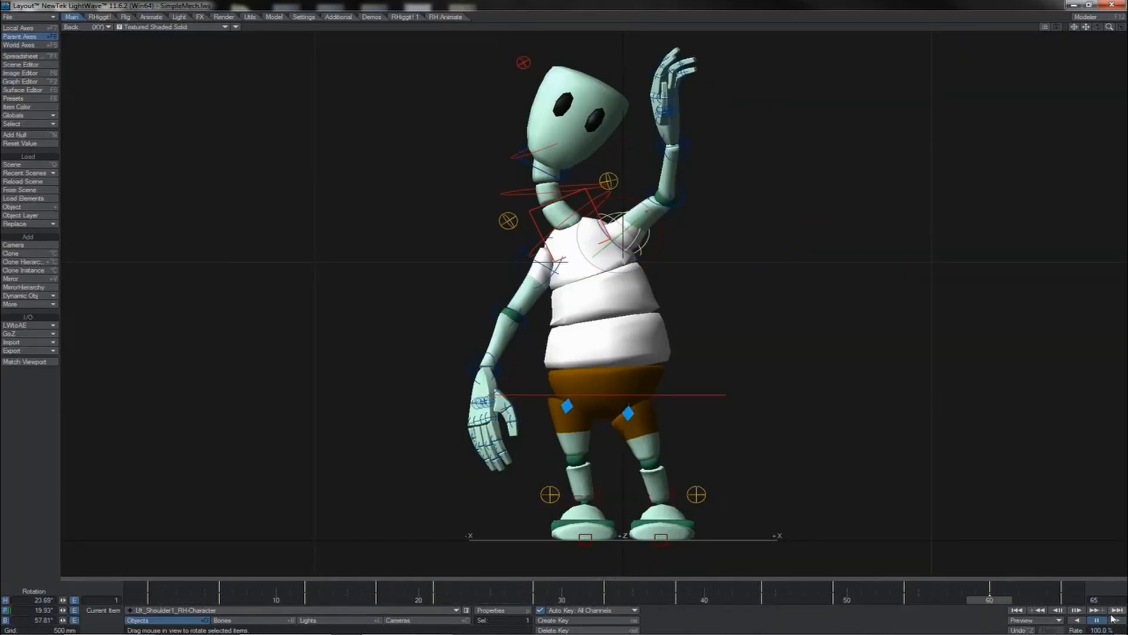
- Play the animation and rotate the left elbow to bend the forearm upward
left_click(1115, 620)
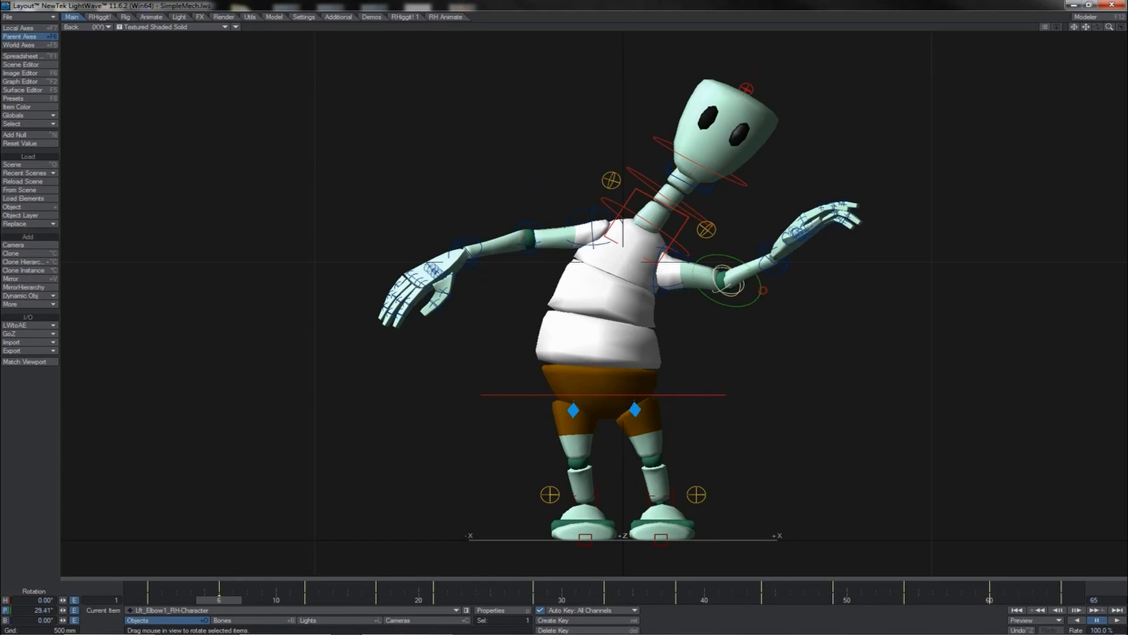
left_click_drag(763, 290, 788, 286)
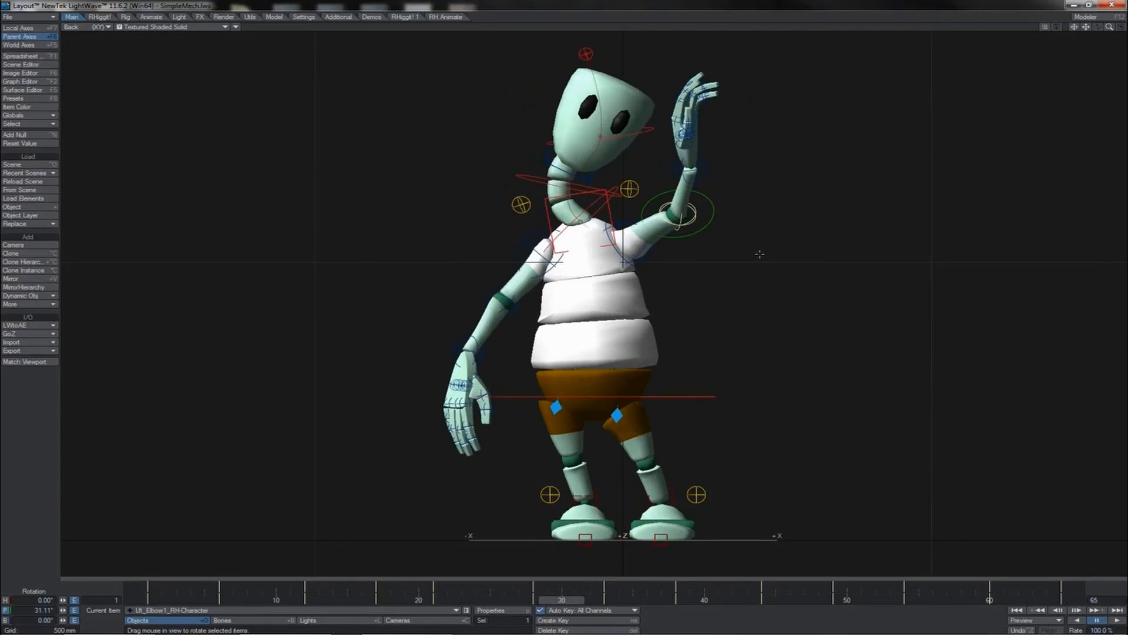
left_click_drag(729, 244, 730, 243)
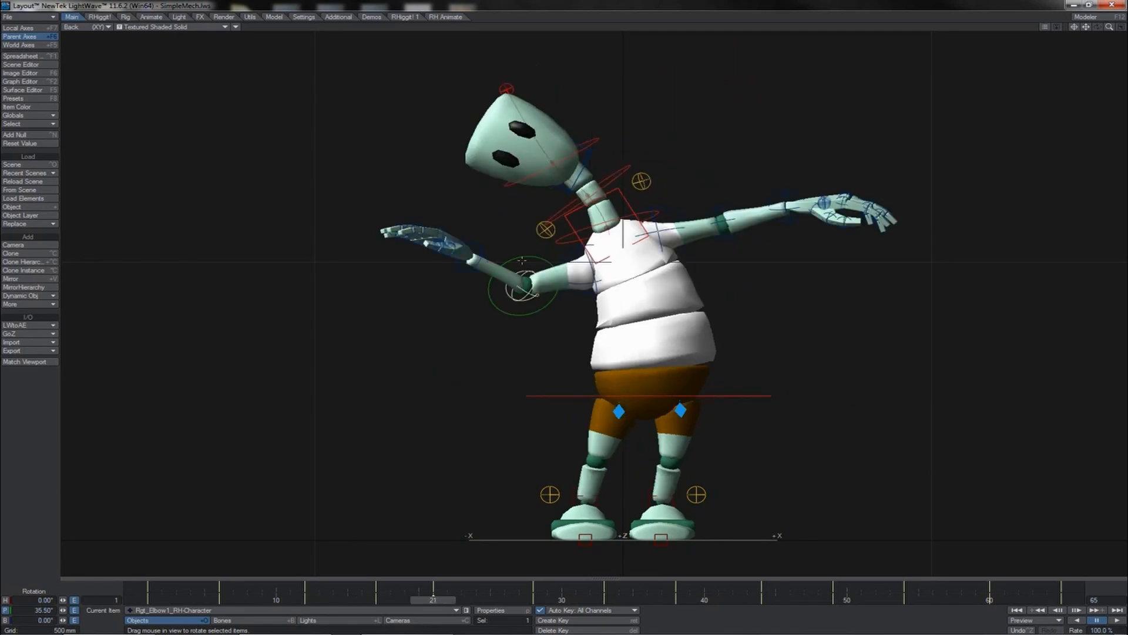
- Rotate the right elbow to bend the raised forearm, then play the animation
left_click_drag(527, 256, 552, 260)
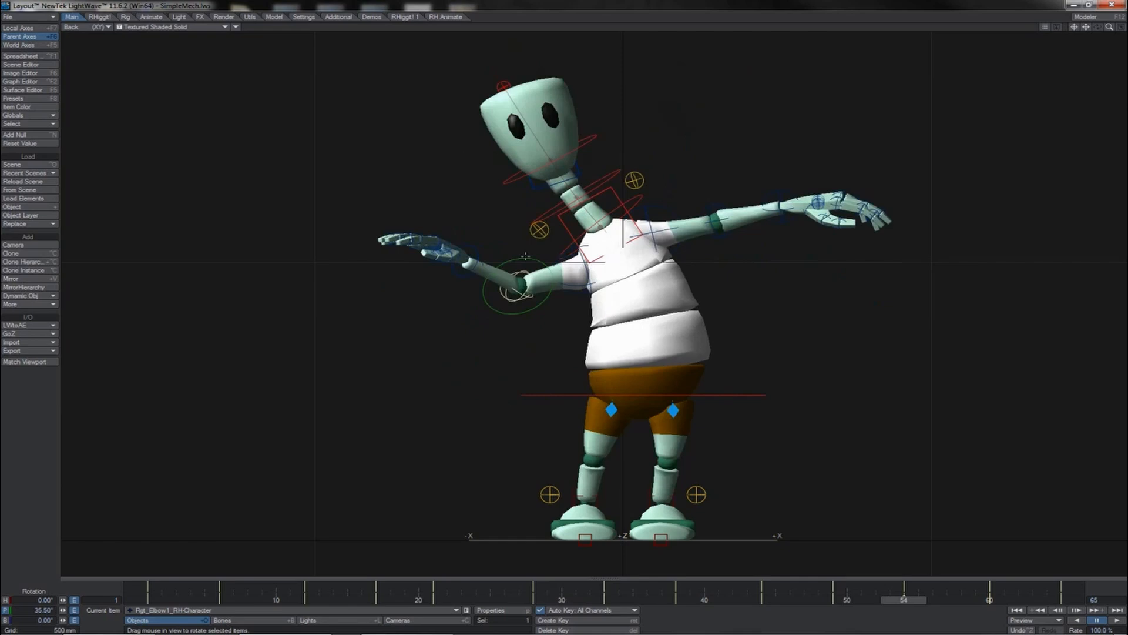
left_click_drag(517, 271, 533, 276)
left_click(1117, 621)
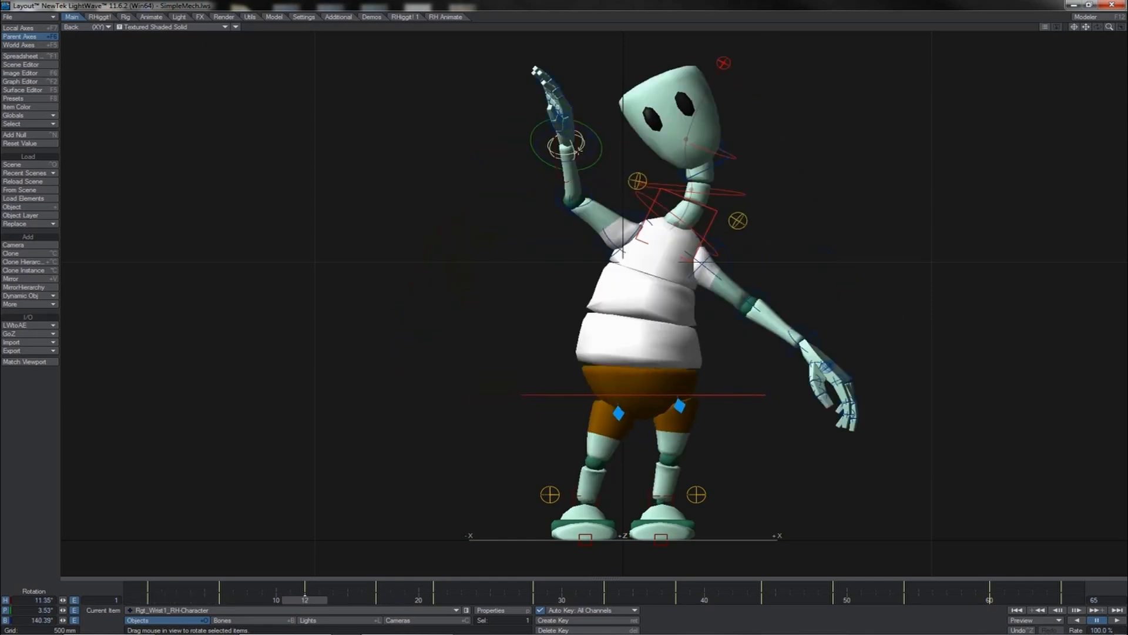
- Rotate the right wrist at frames 12 and 21 to tilt the raised hand toward the head
mouse_move(598, 130)
left_mouse_down()
mouse_move(609, 136)
mouse_move(584, 127)
mouse_move(576, 143)
left_mouse_up()
key("shift+Right")
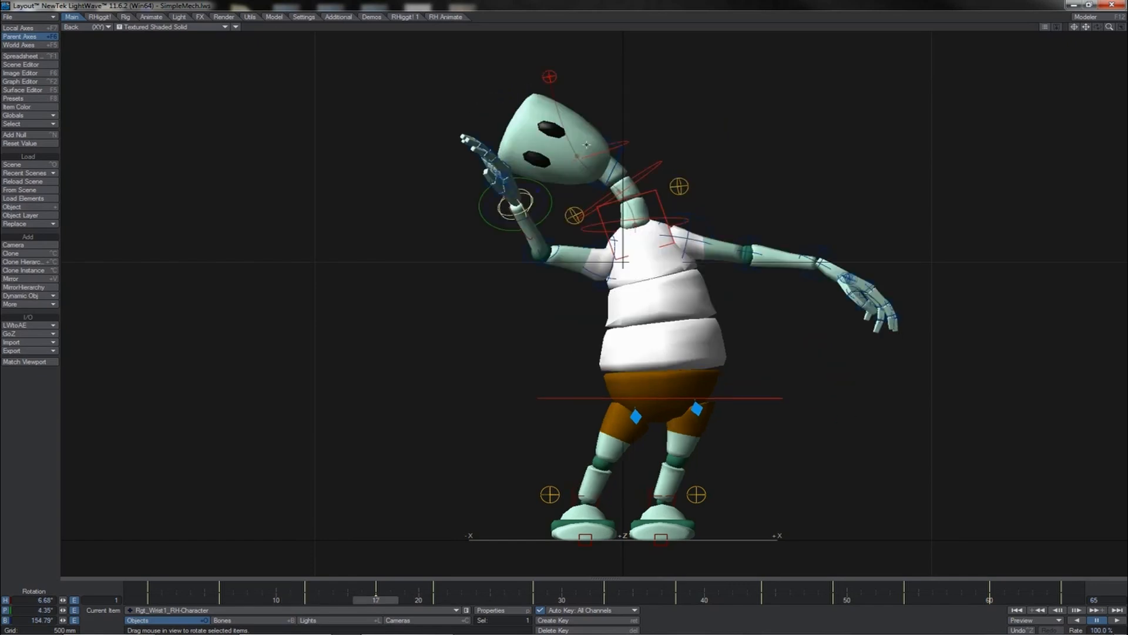
key("shift+Right")
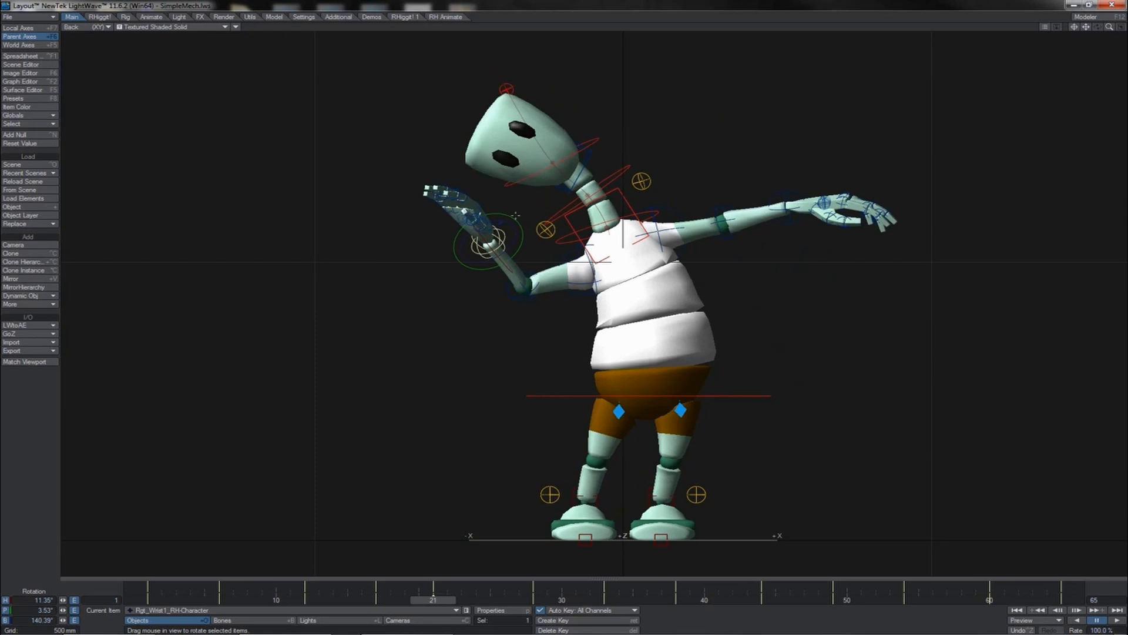
left_click_drag(515, 216, 565, 312)
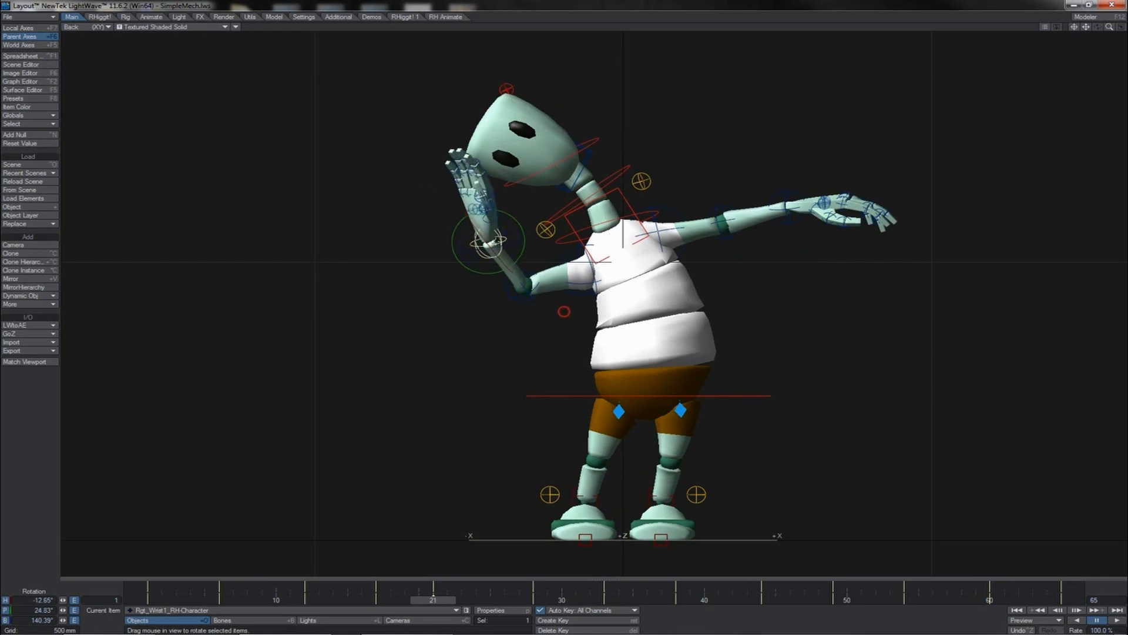
left_click_drag(516, 242, 519, 220)
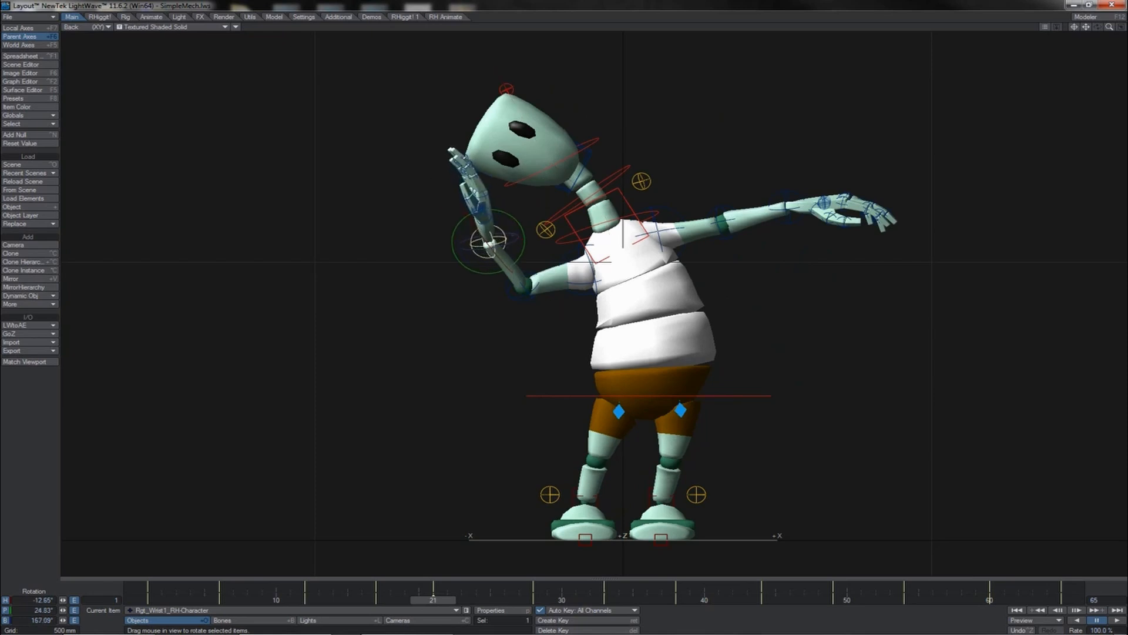
- Step back through the keys and rotate the right wrist to turn the lowered hand inward
key("shift+Left")
key("shift+Left")
key("shift+Left")
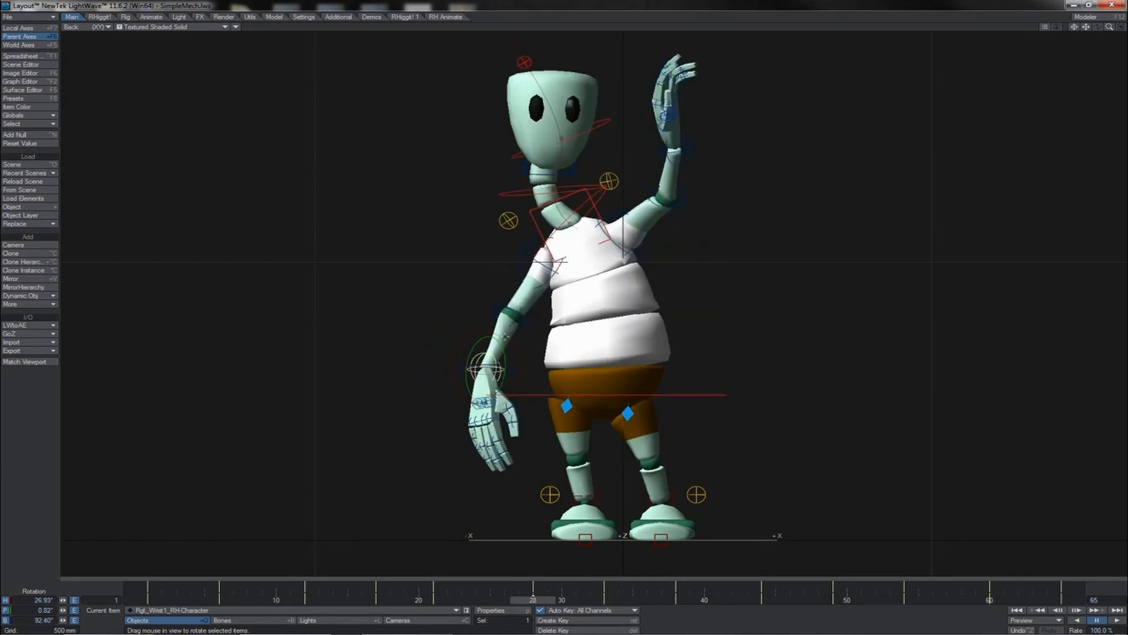
left_click_drag(481, 342, 414, 332)
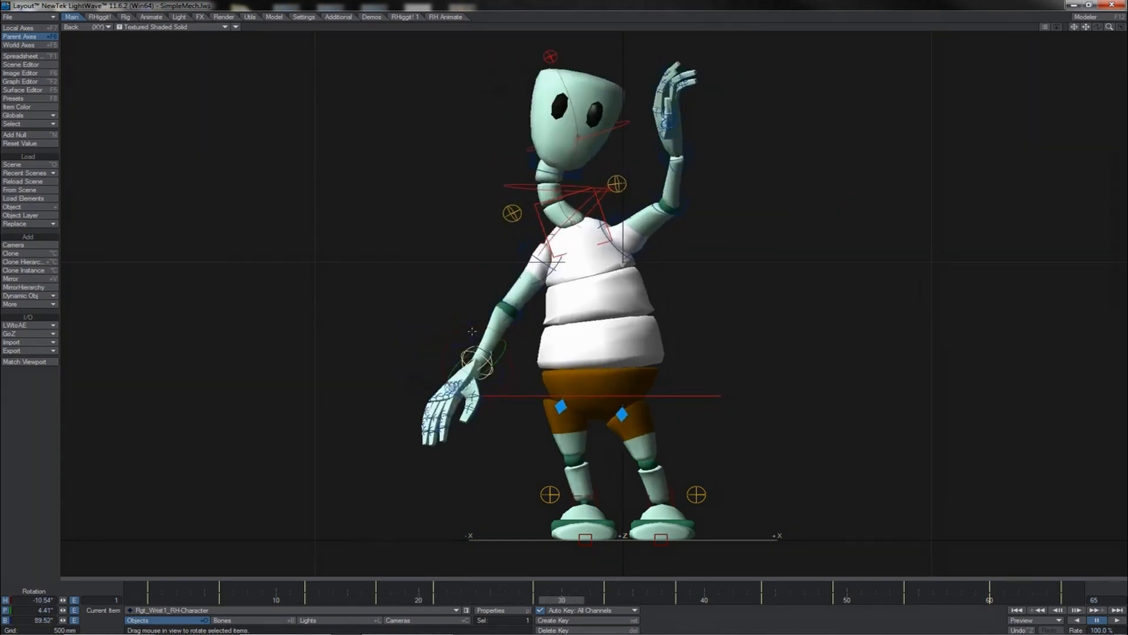
left_click_drag(564, 311, 519, 225)
- Step forward through the keys, adjust the right wrist's rotation at the later keys, and play the animation
key("shift+Right")
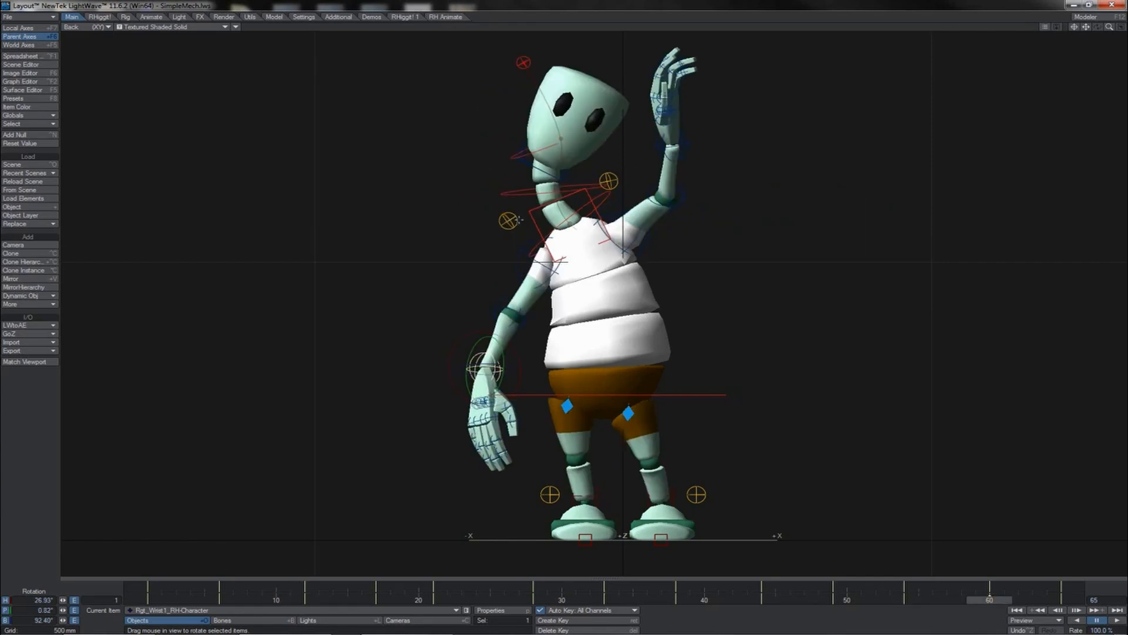
key("shift+Right")
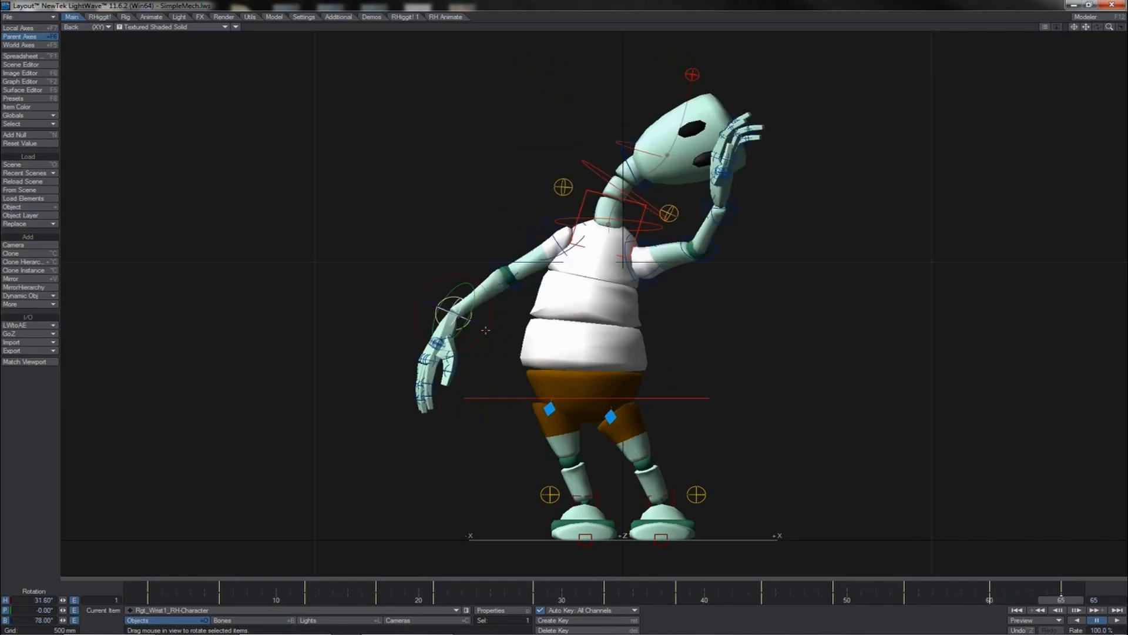
left_click_drag(492, 291, 564, 312)
key("shift+Right")
key("shift+Right")
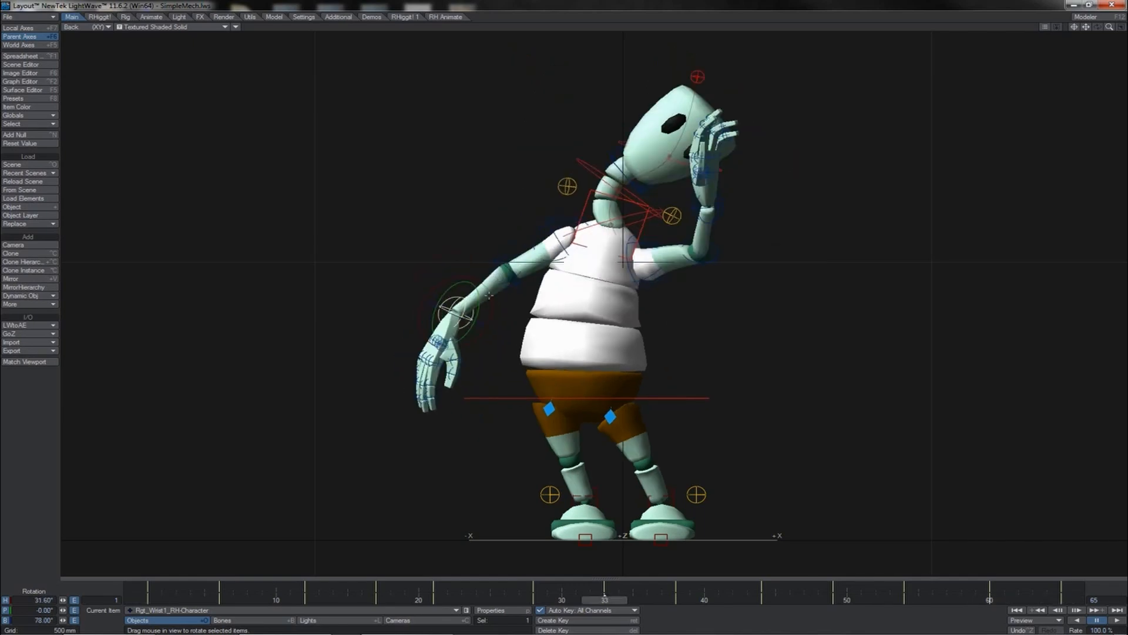
left_click_drag(488, 296, 503, 300)
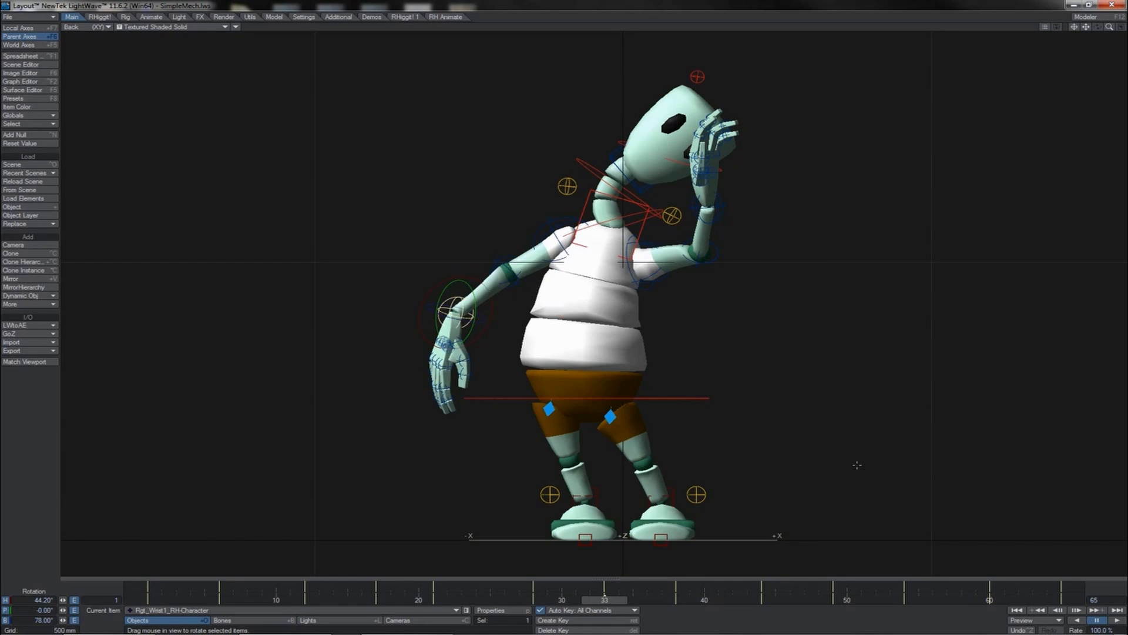
left_click(1116, 624)
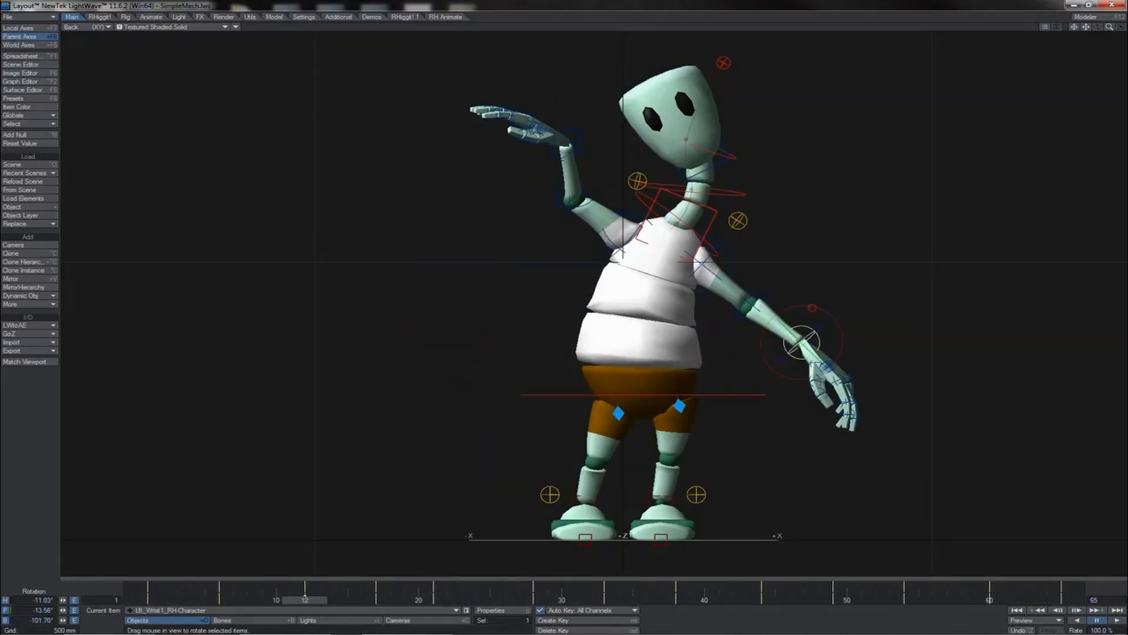
- Rotate the left wrist at frames 12 and 21 to tilt the outstretched hand
left_click_drag(774, 320, 823, 321)
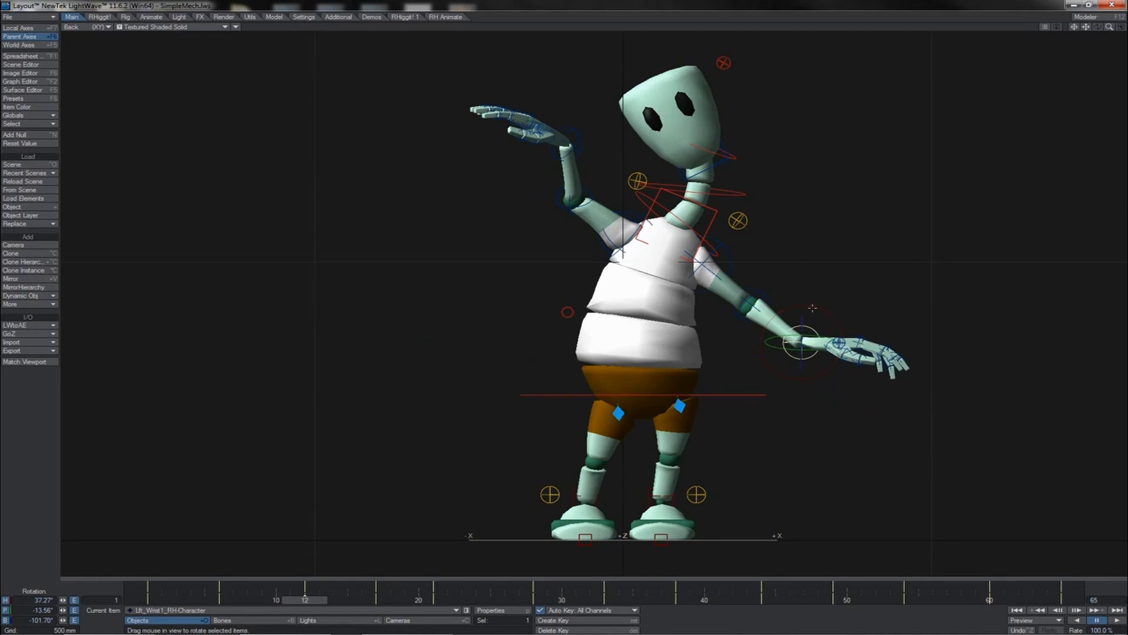
key("shift+Right")
key("shift+Right")
left_click_drag(811, 255, 763, 255)
left_click_drag(806, 189, 800, 189)
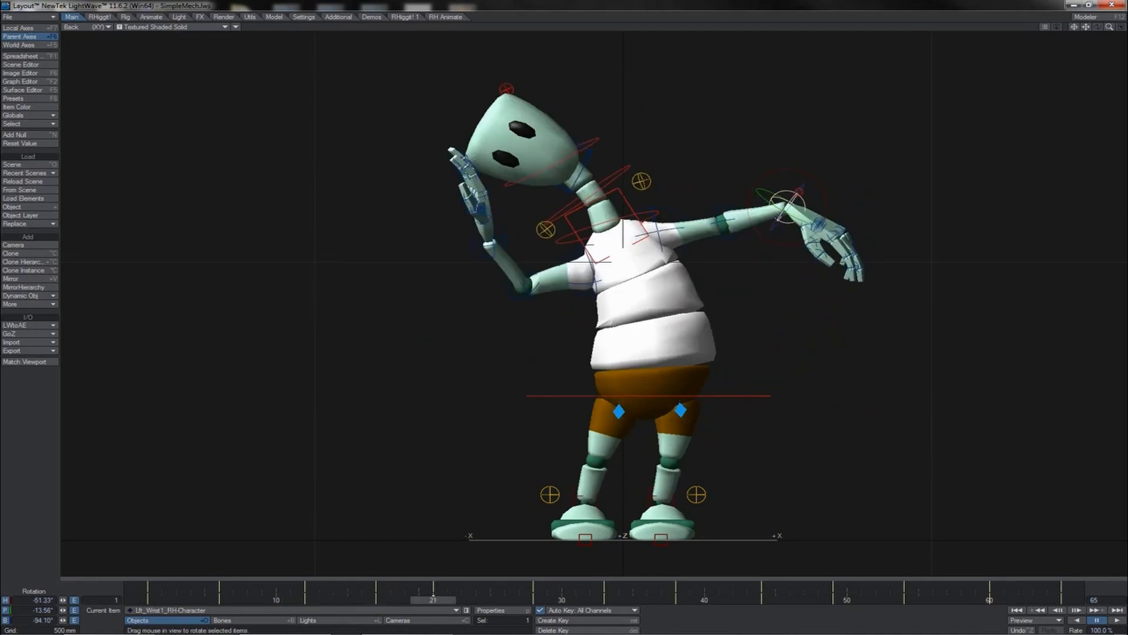
- Step through the left wrist's keyframes and play the animation to review the arm motion
key("shift+Right")
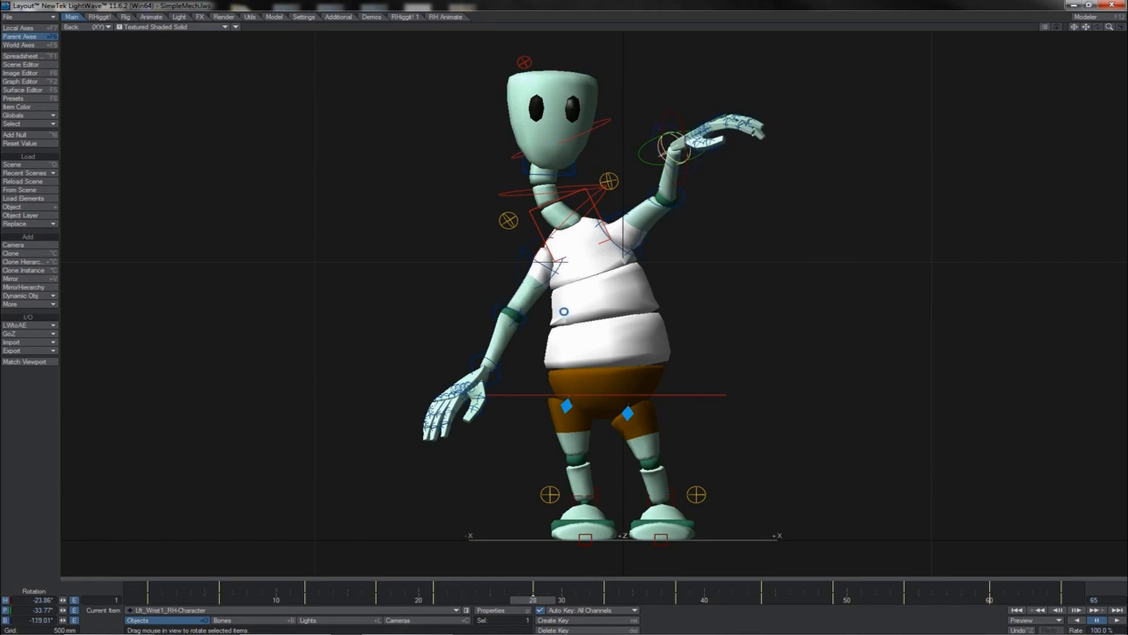
key("shift+Right")
key("shift+Right")
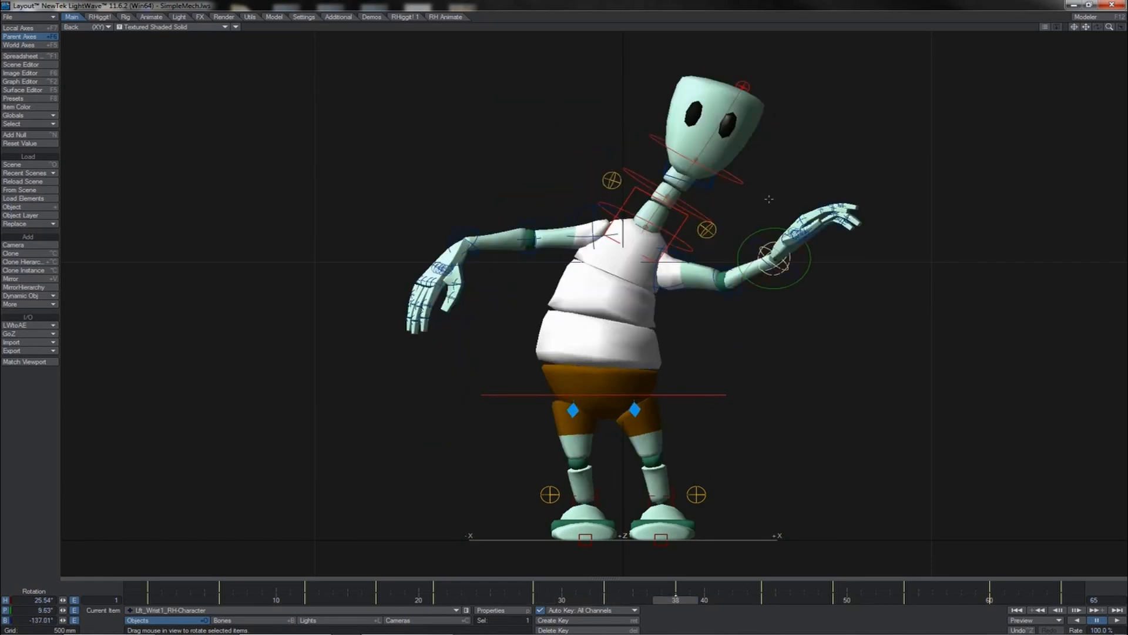
key("shift+Right")
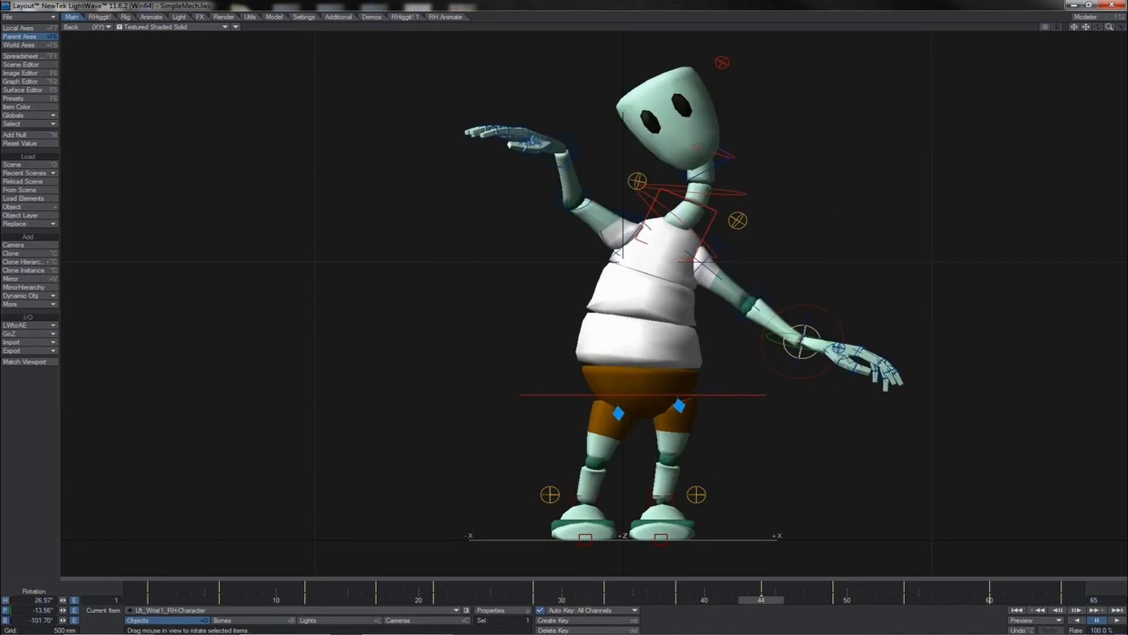
key("shift+Right")
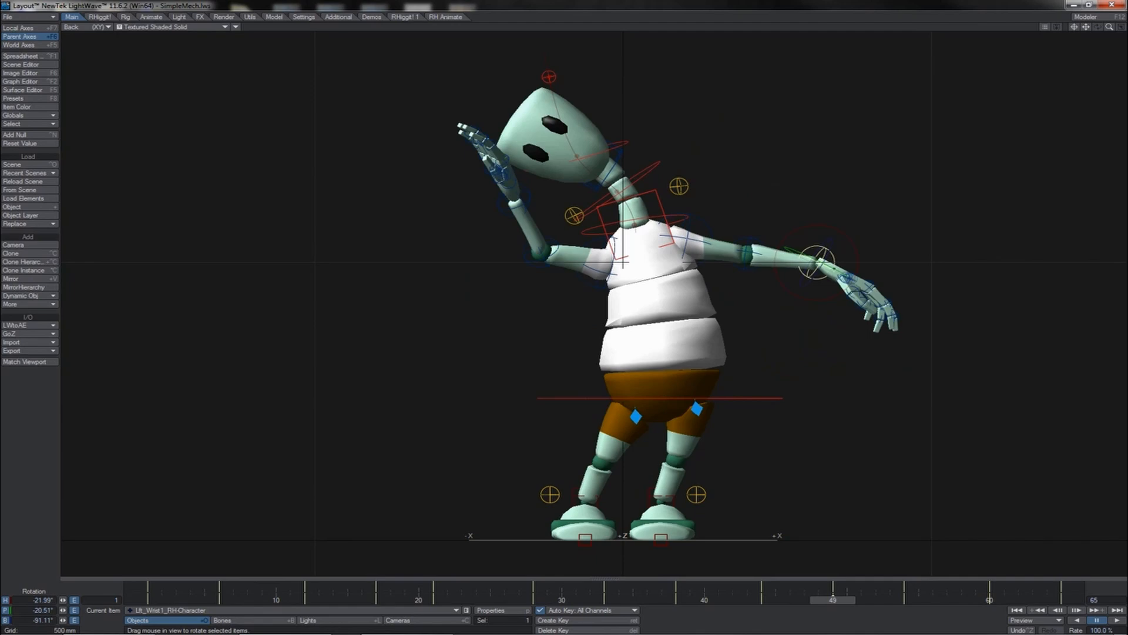
key("shift+Right")
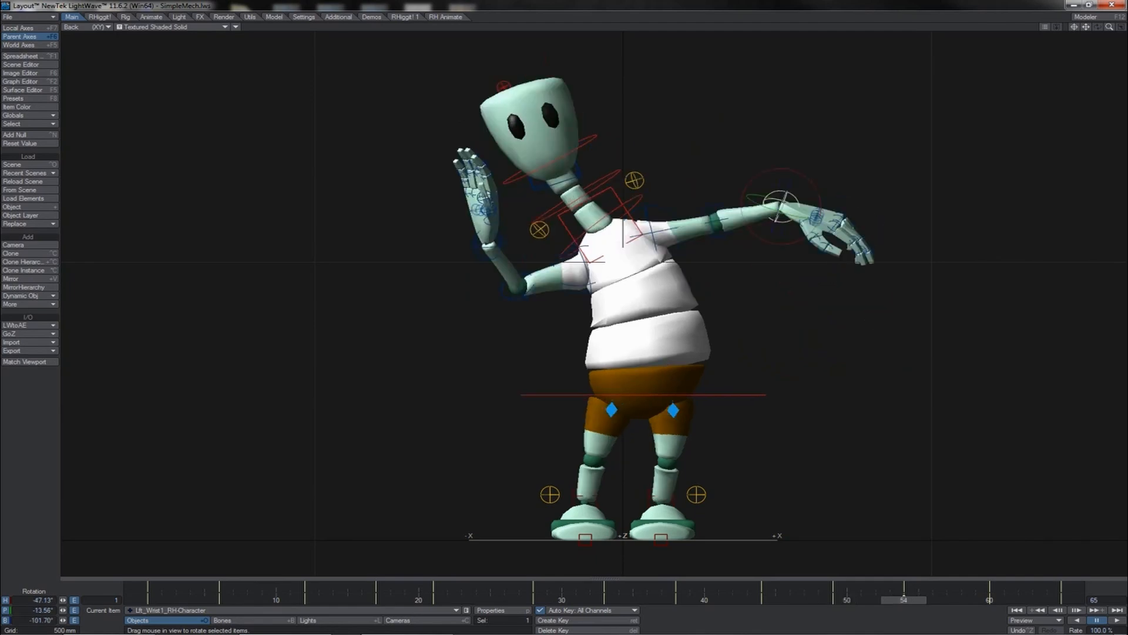
left_click(1118, 621)
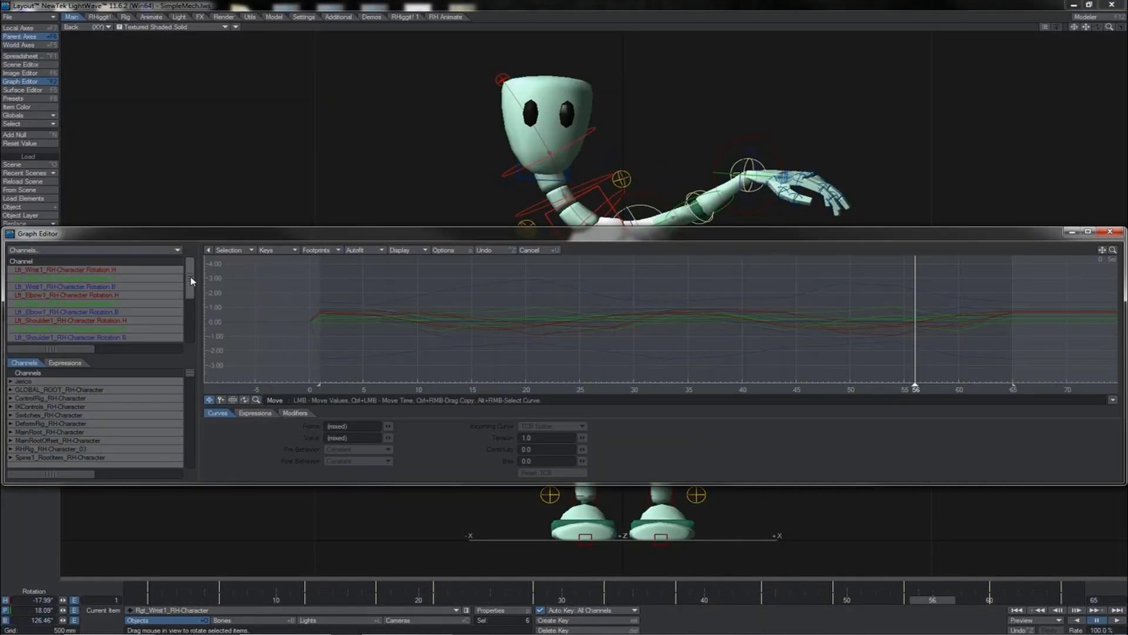
- Open the Graph Editor for the arm bones' rotation channels and fit the wrist curves in view
left_click_drag(191, 281, 190, 332)
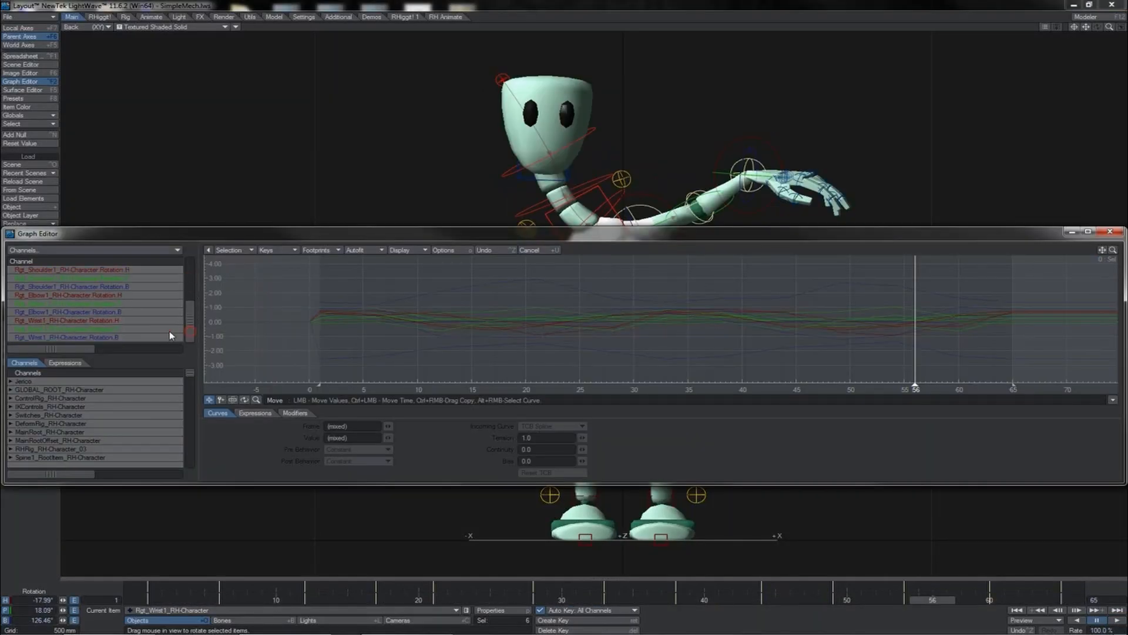
left_click(170, 337)
key("a")
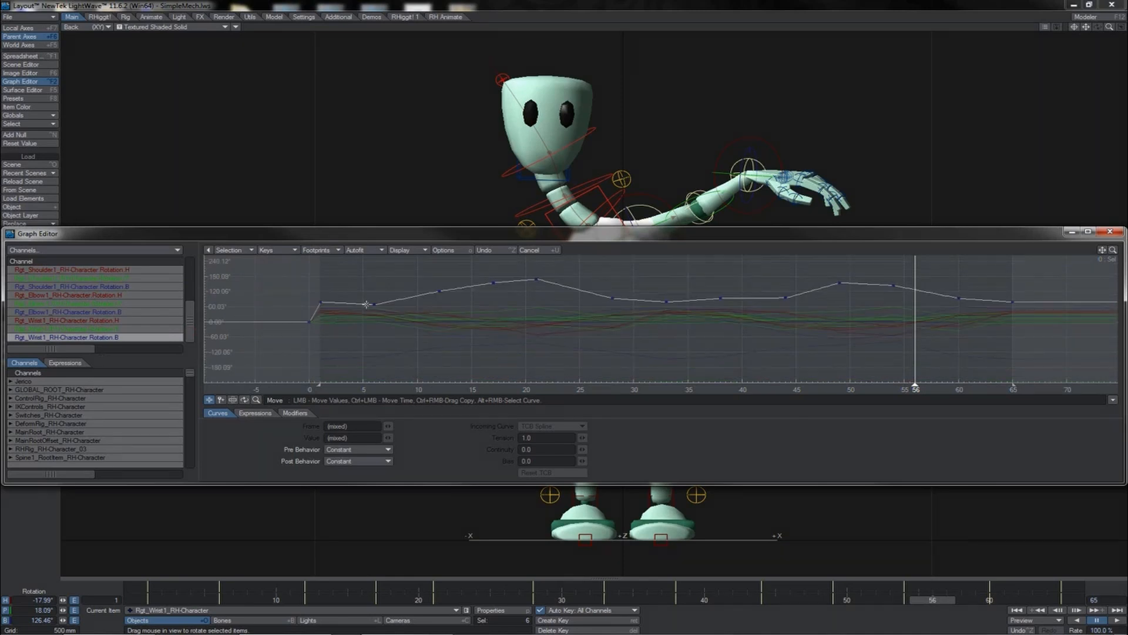
left_click_drag(196, 316, 199, 270)
left_click(174, 269, "shift")
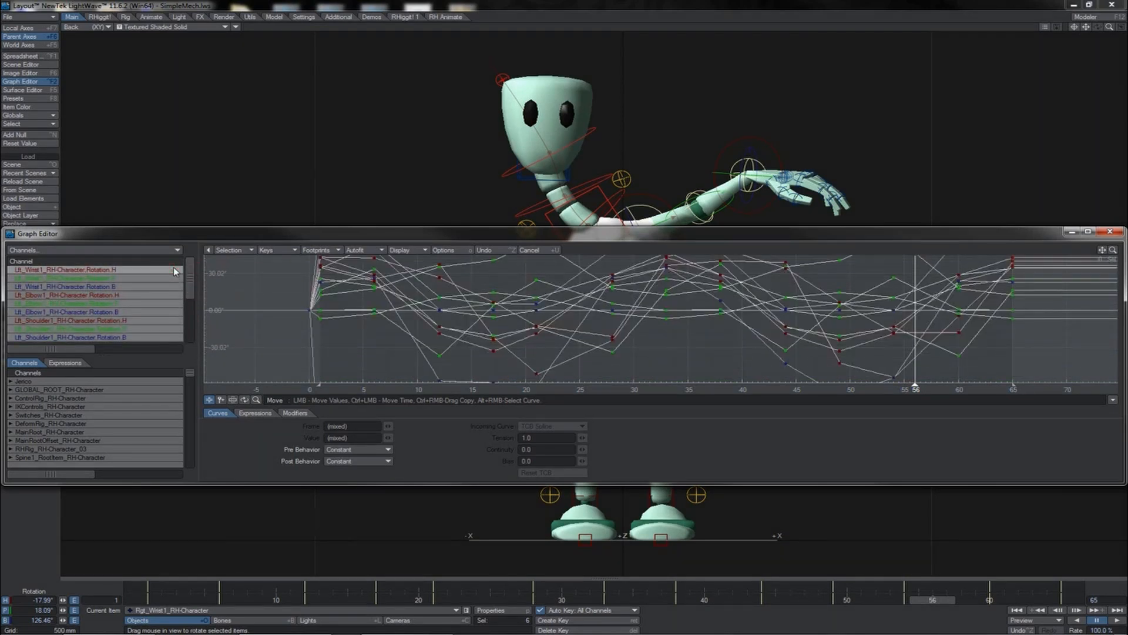
key("a")
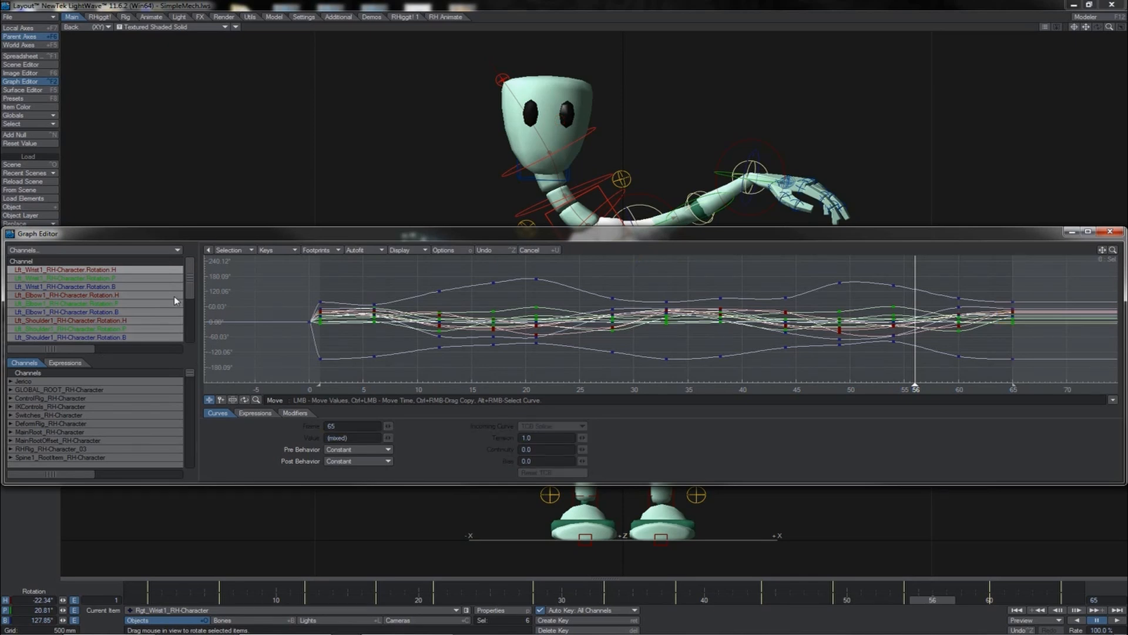
- Select keys on the left wrist's heading rotation curve and set their TCB tension to -0.945
left_click(152, 269)
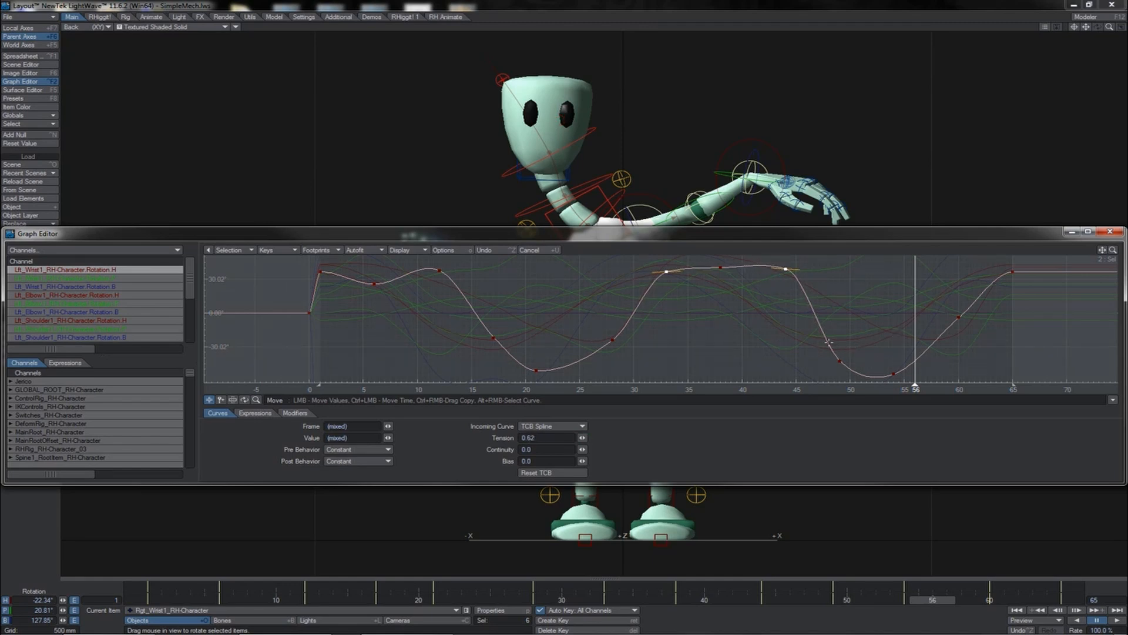
right_click_drag(927, 375, 926, 376)
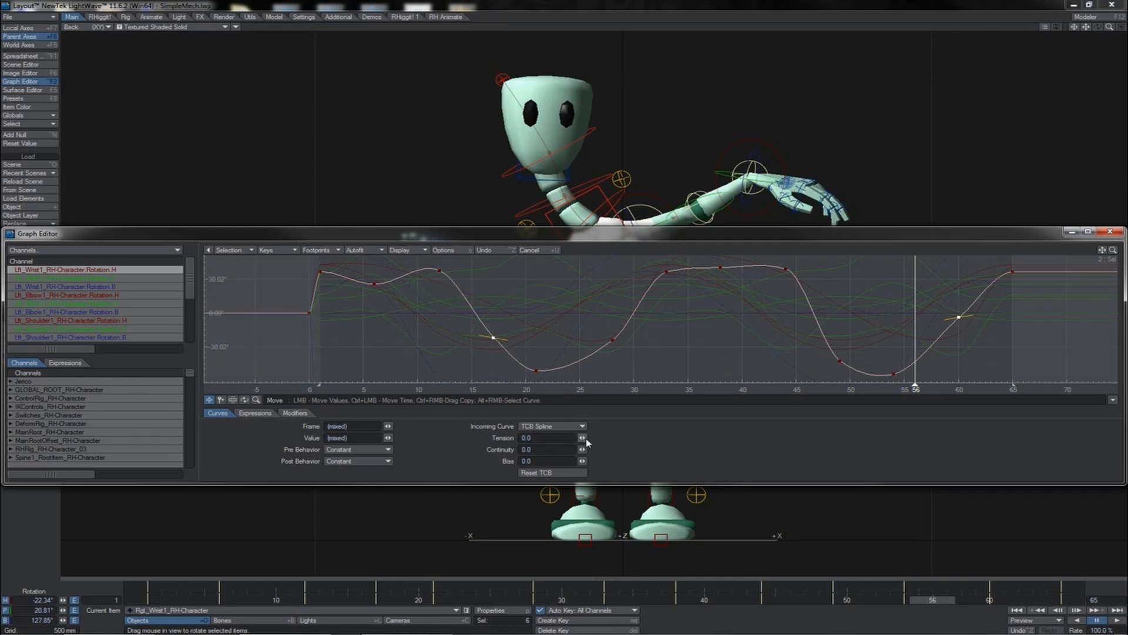
left_click_drag(583, 438, 553, 437)
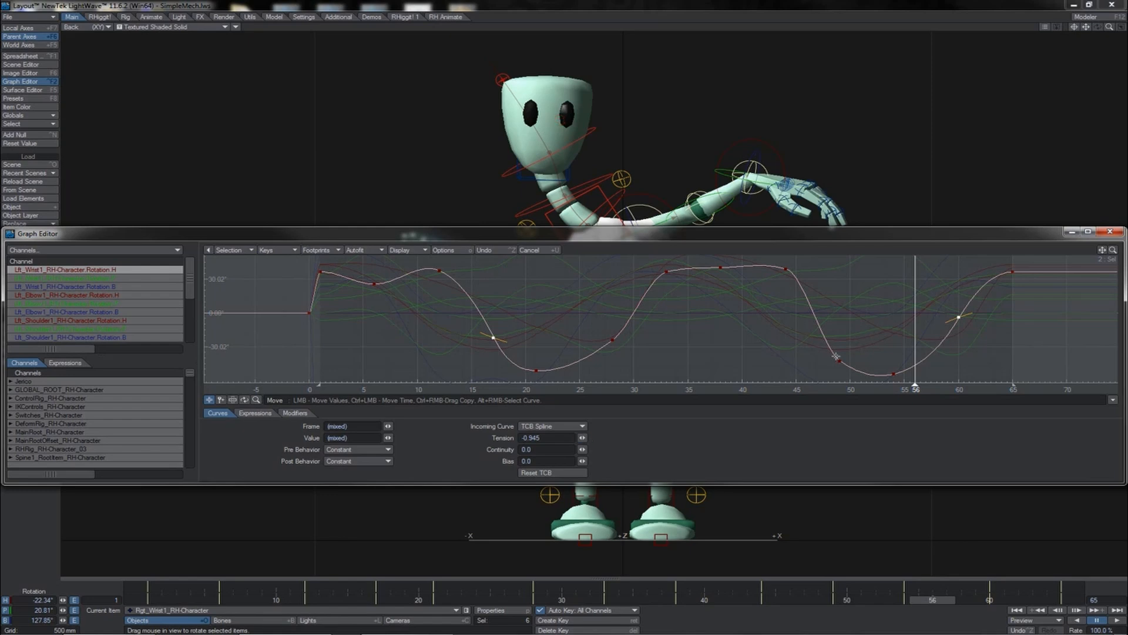
right_click(435, 374, "alt")
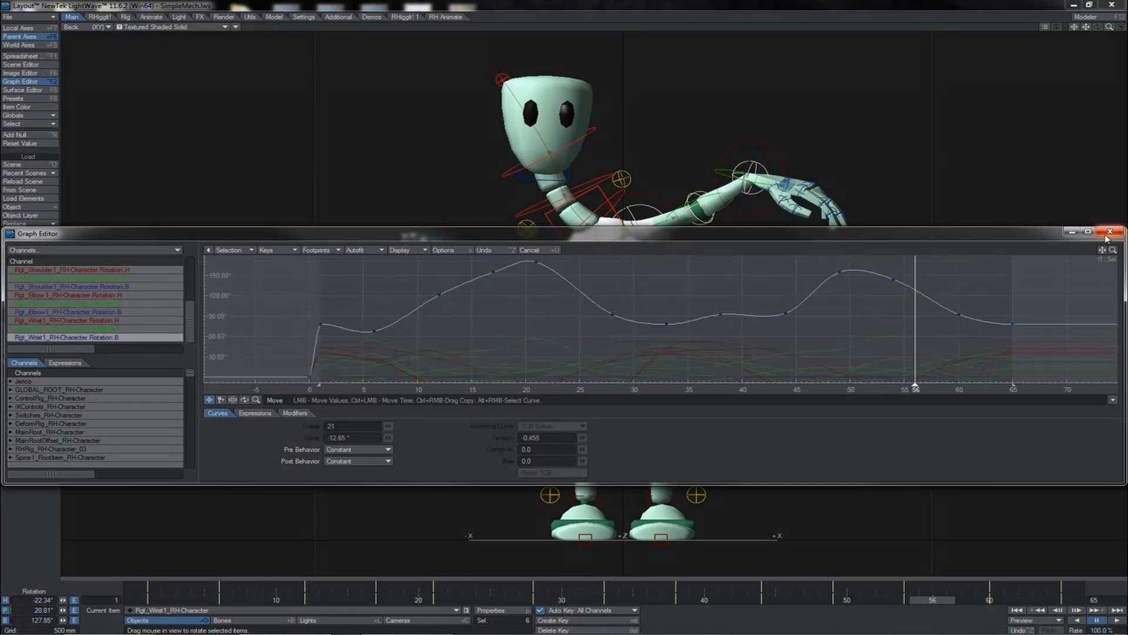
- Close the Graph Editor and select the character's main root in the viewport
left_click(1110, 232)
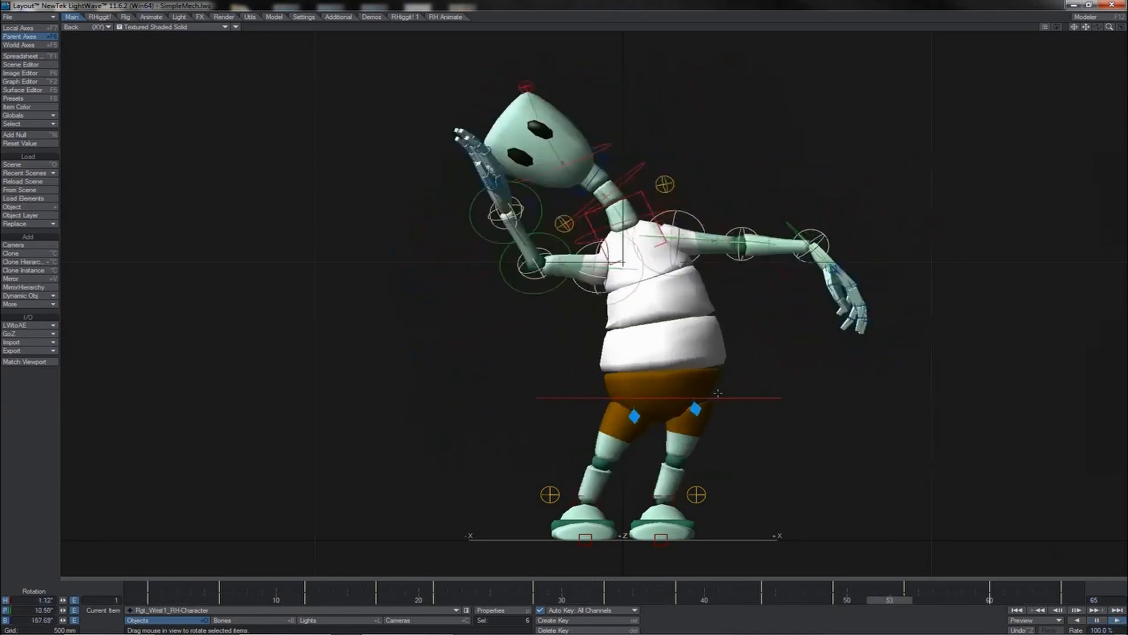
left_click(718, 393)
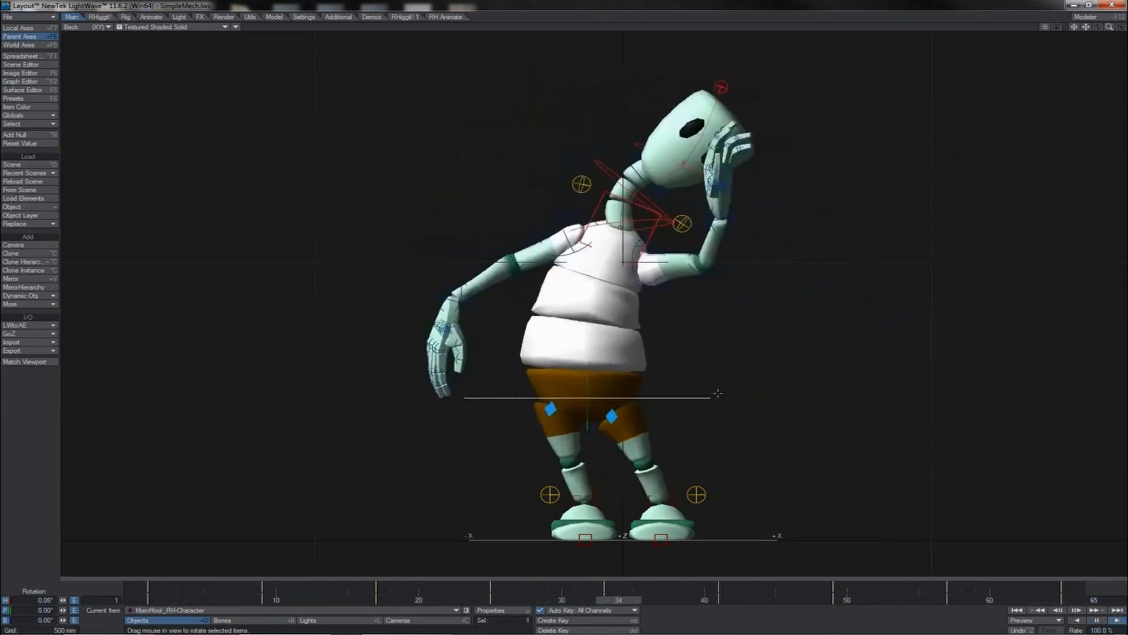